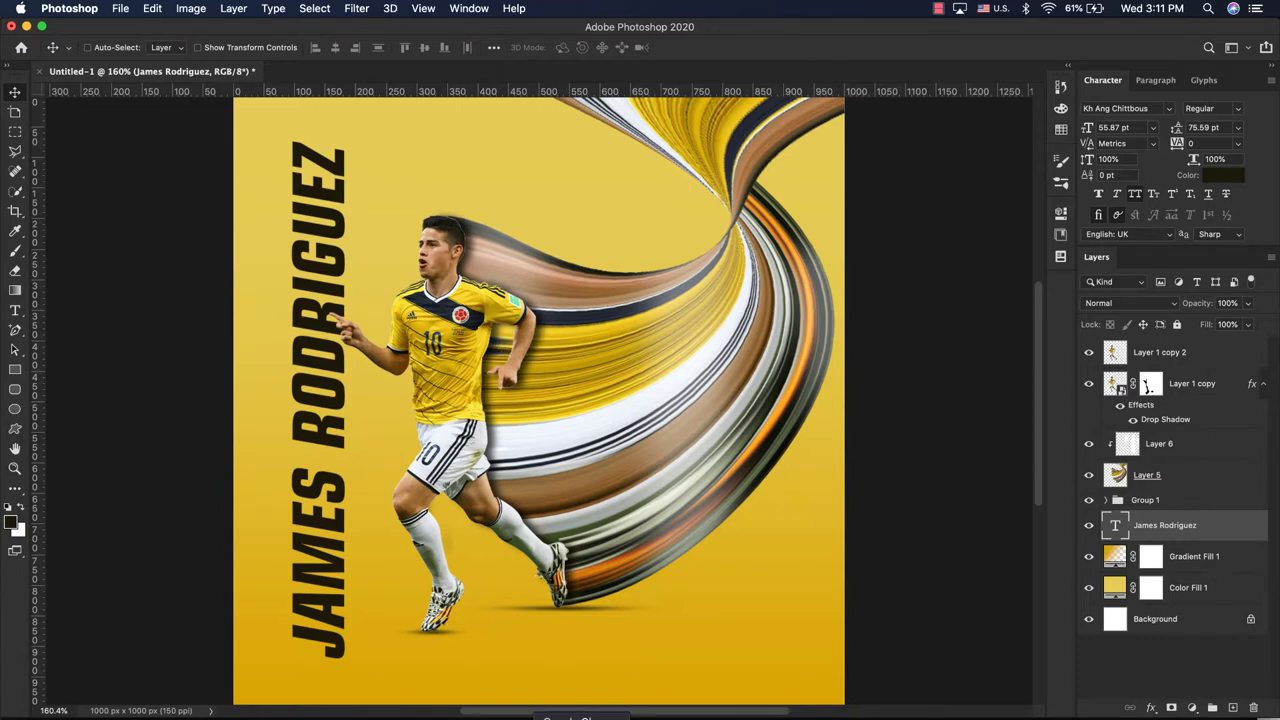
Switch to Chrome's pngkit page showing the James Rodriguez cutout PNG
left_click(609, 713)
scroll(421, 328, "up", 5)
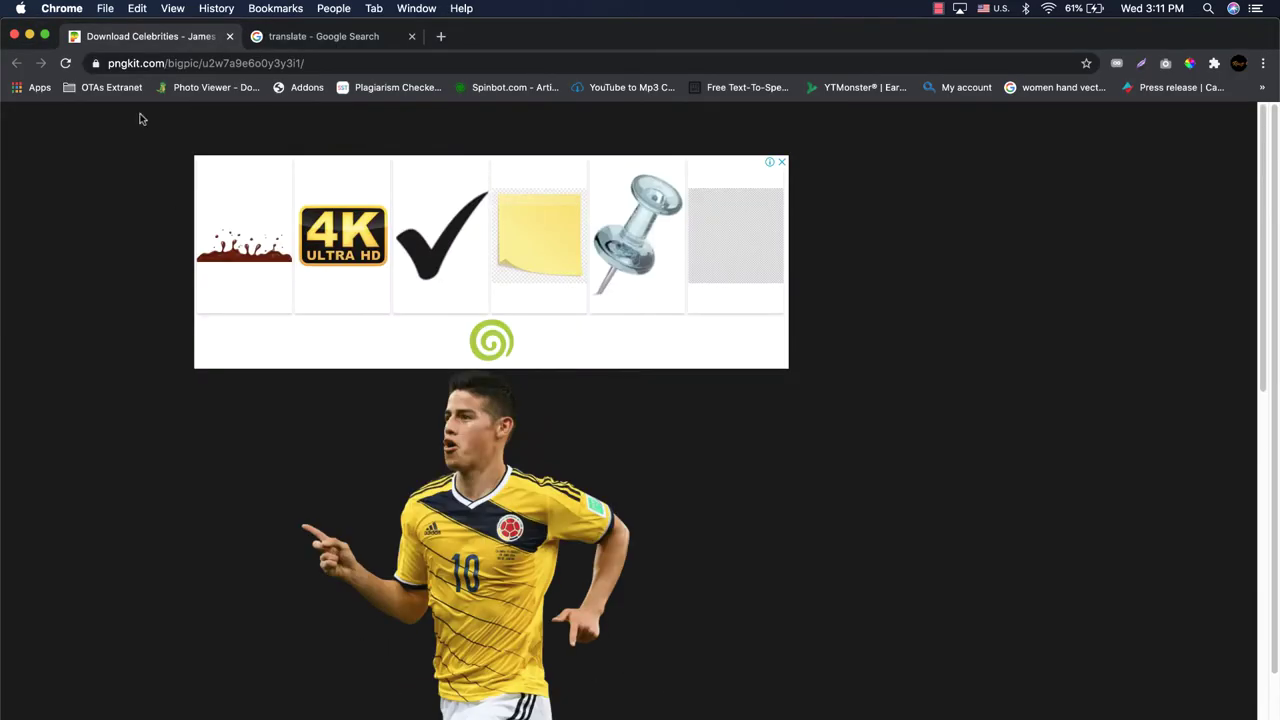
Scroll through the pngkit page to read the cutout's details (PNG, 721x1024 px, 157 KB)
scroll(378, 401, "down", 2)
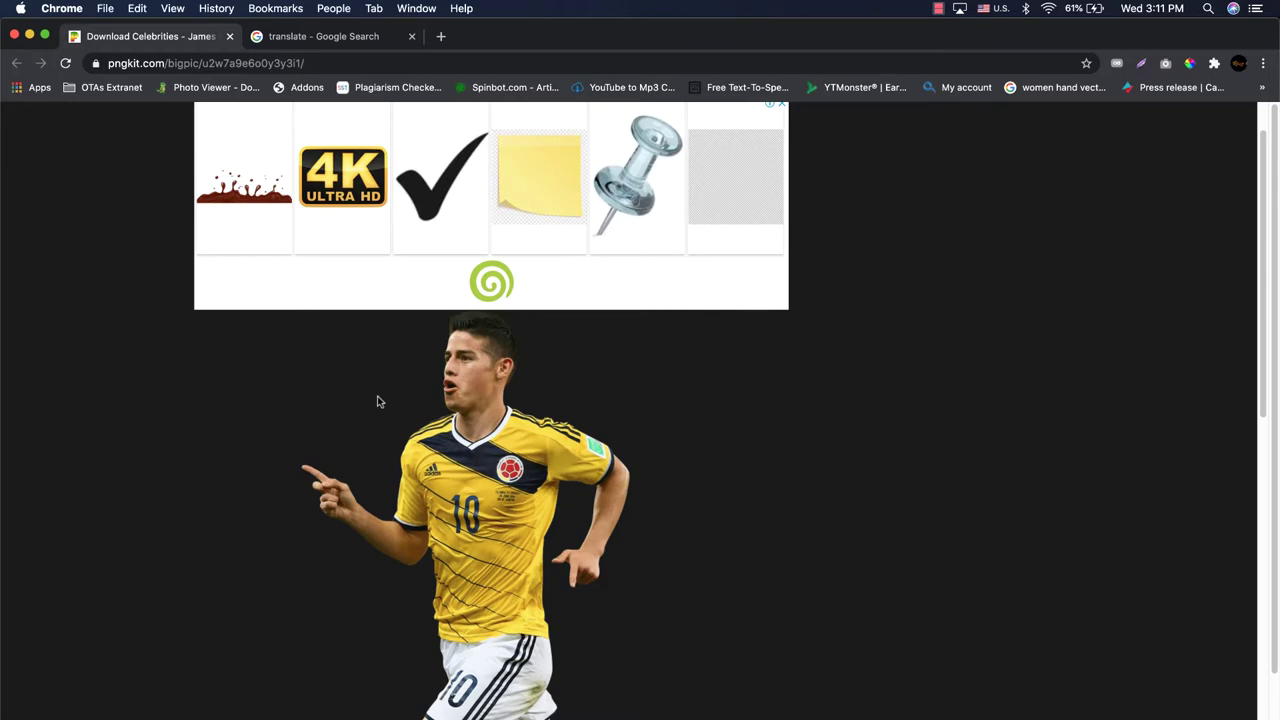
scroll(378, 401, "down", 5)
scroll(378, 401, "down", 8)
scroll(378, 401, "up", 10)
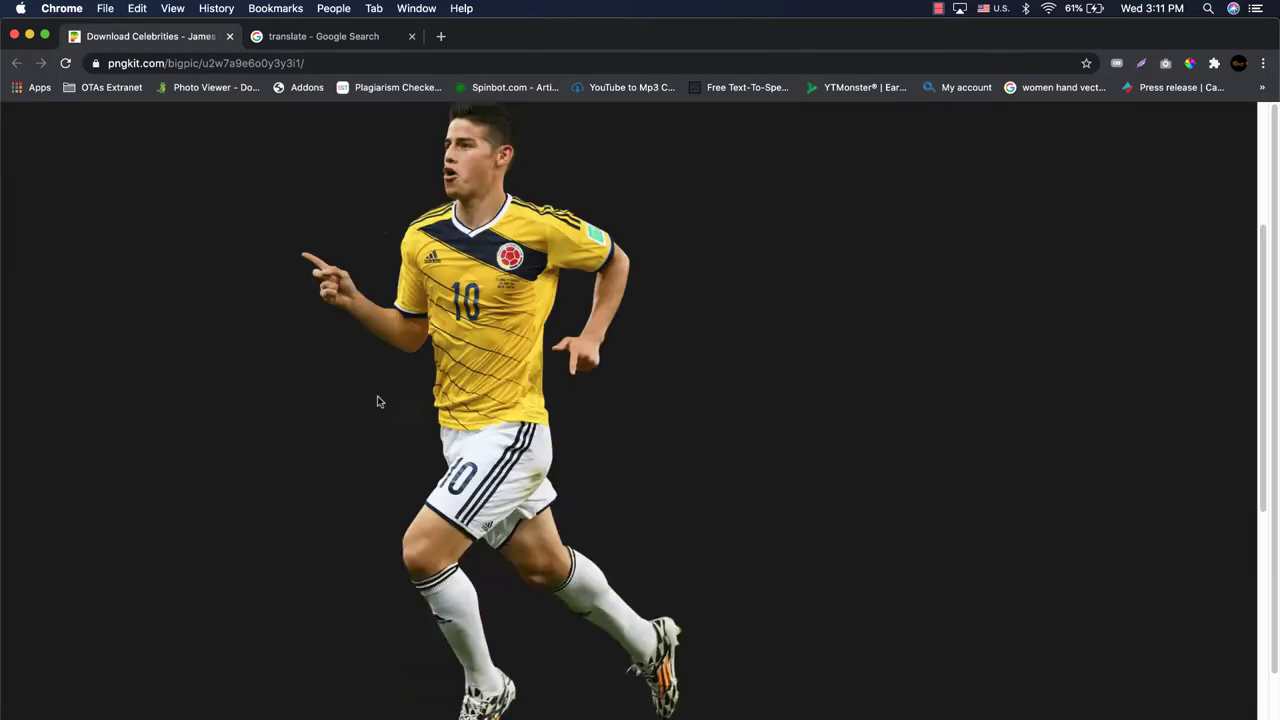
scroll(378, 401, "down", 5)
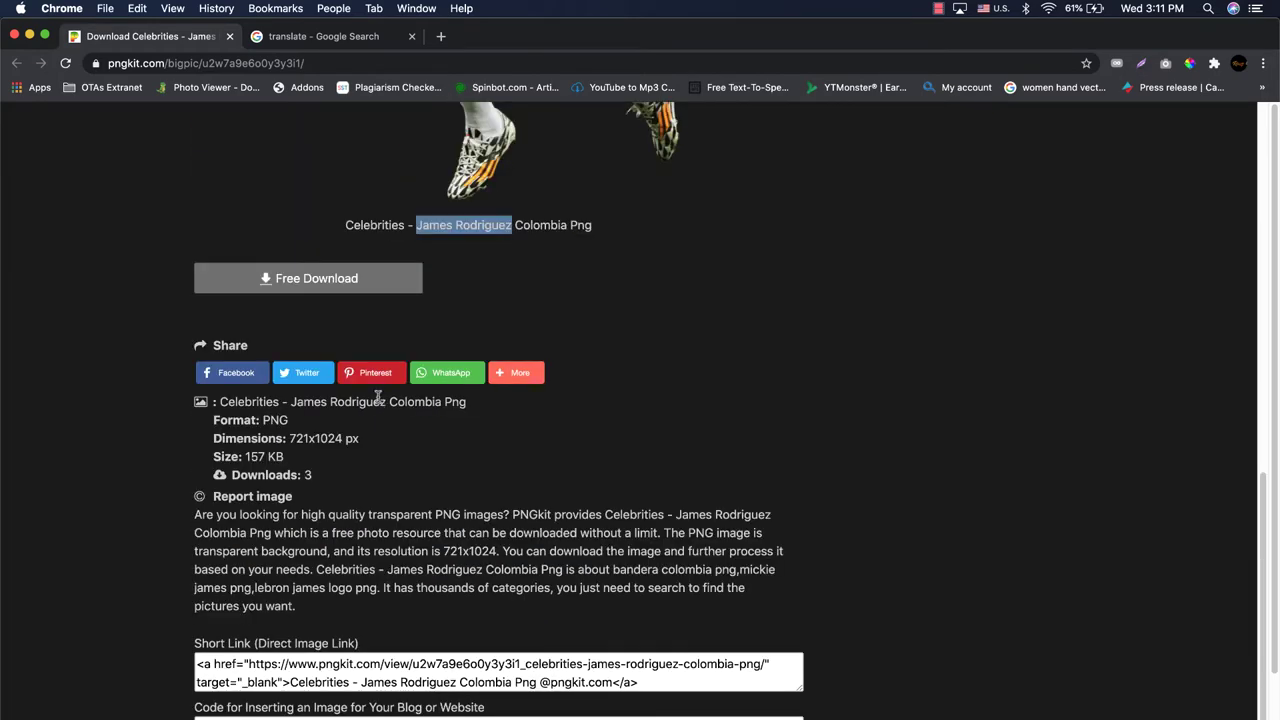
scroll(378, 401, "up", 5)
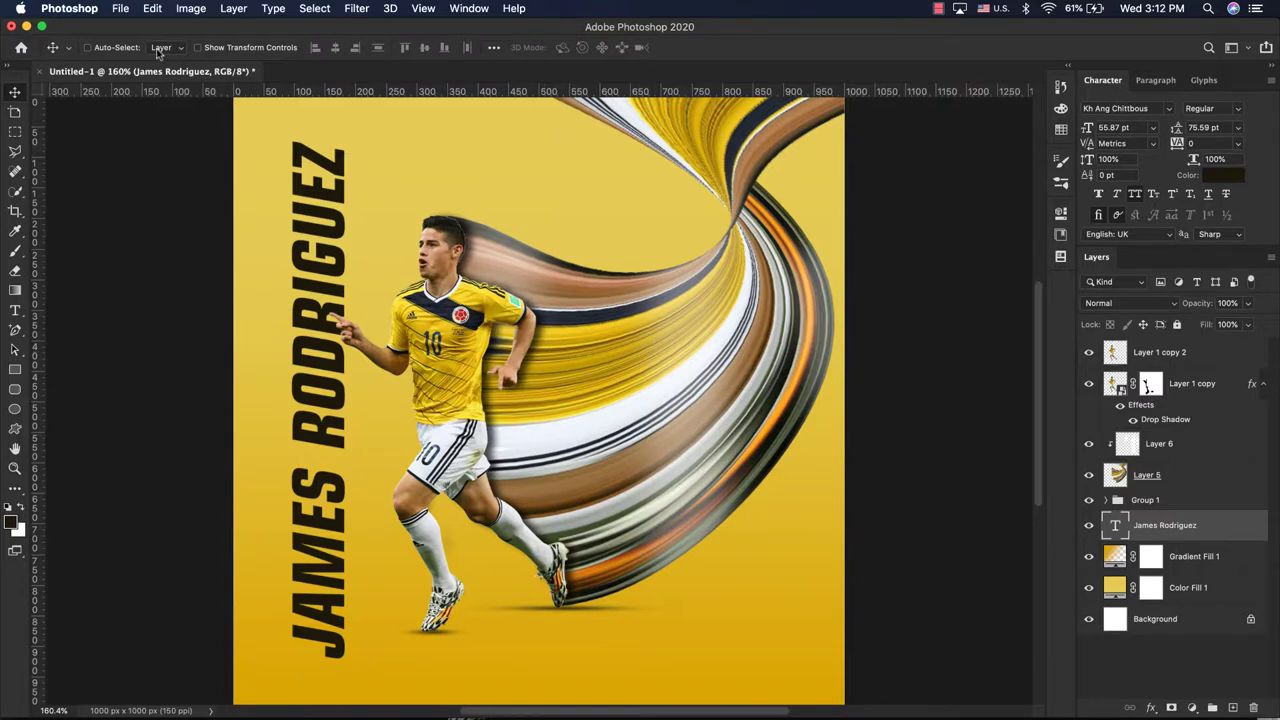
Create a new 2000 x 2000 px document at 150 ppi resolution
left_click(120, 10)
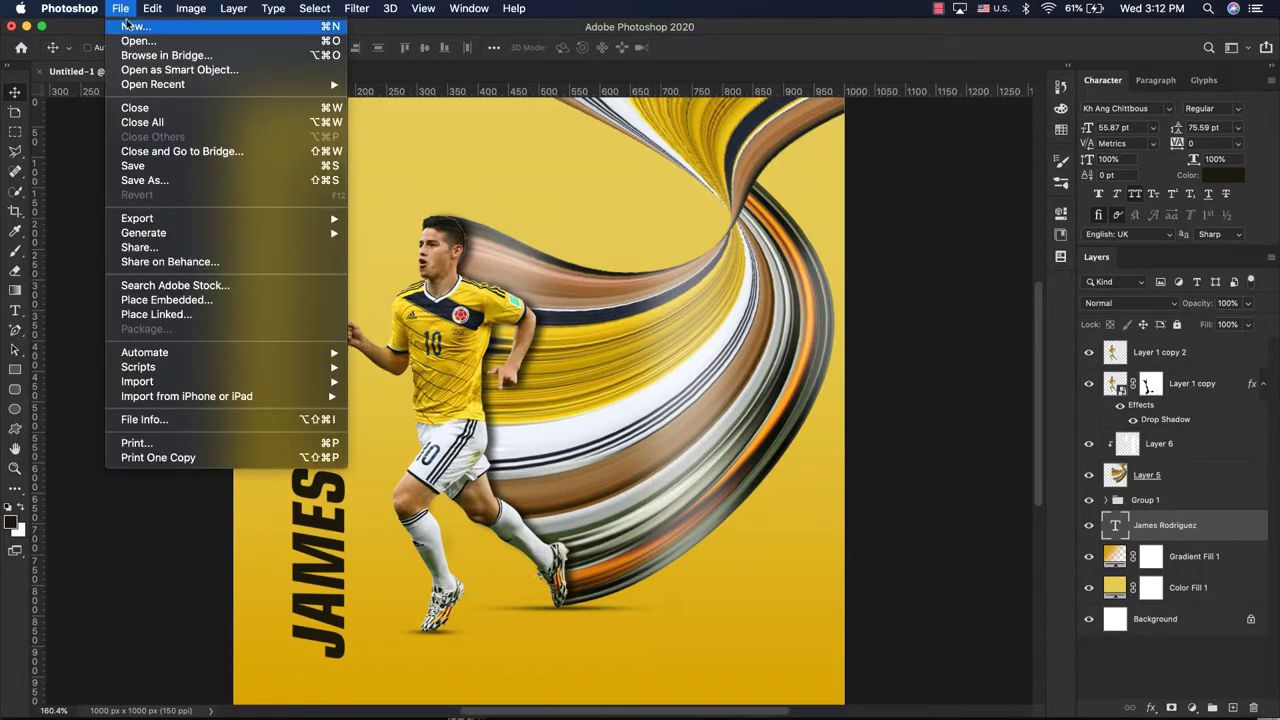
left_click(137, 28)
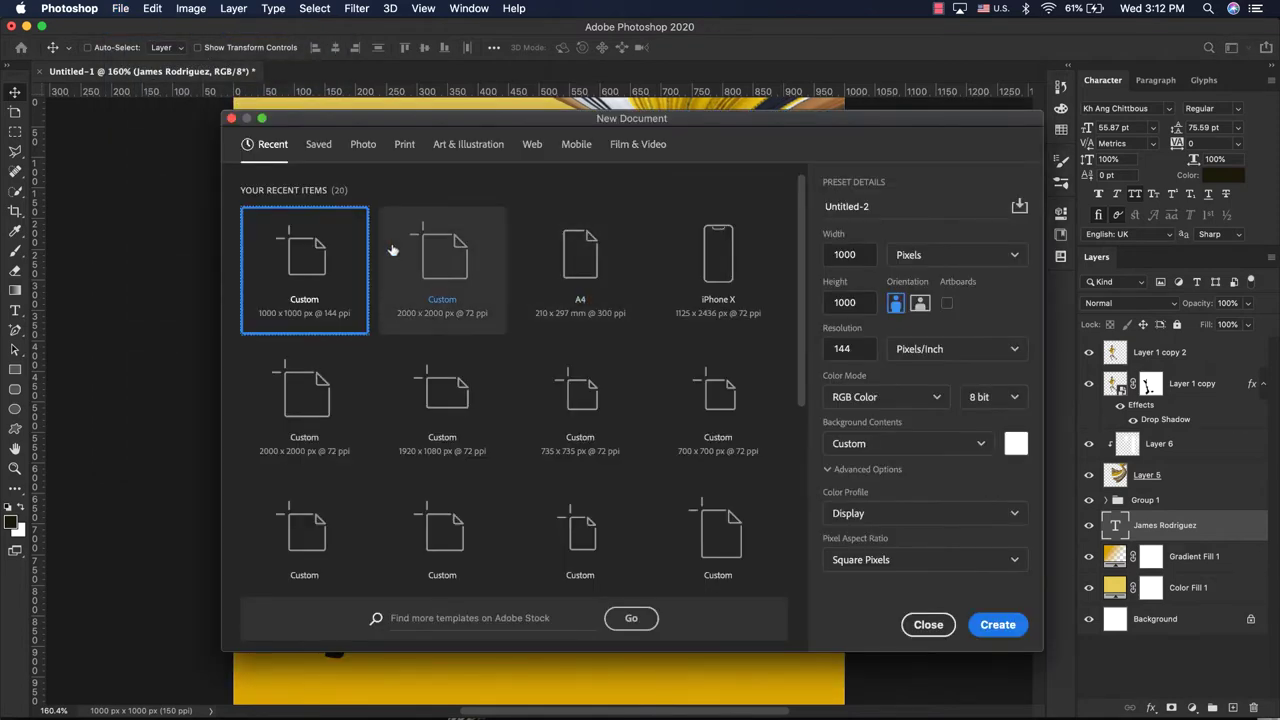
left_click(452, 268)
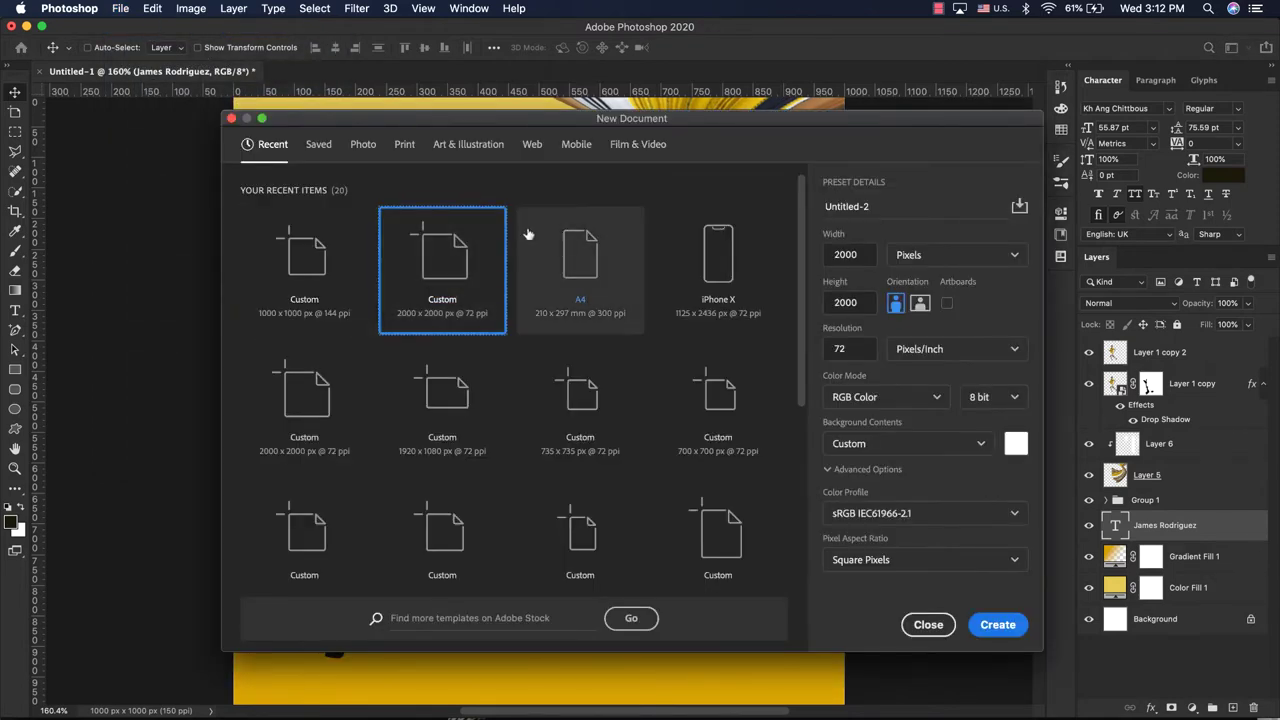
double_click(845, 349)
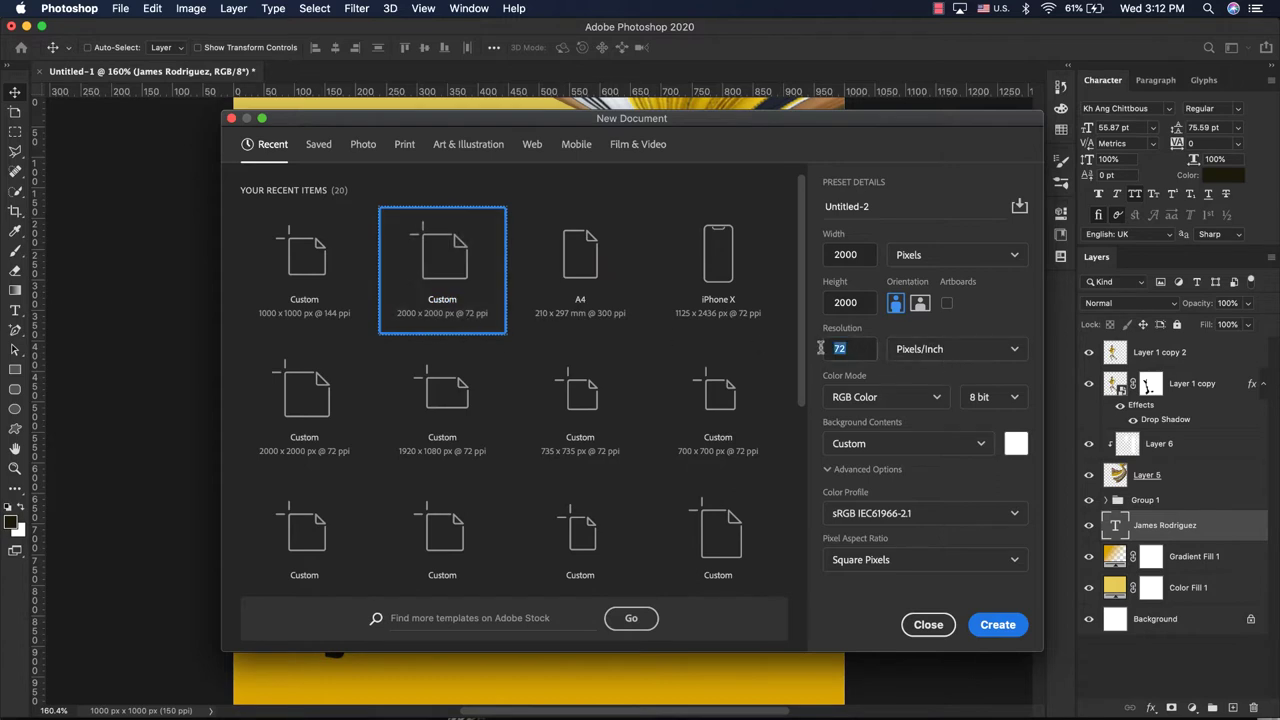
type("150")
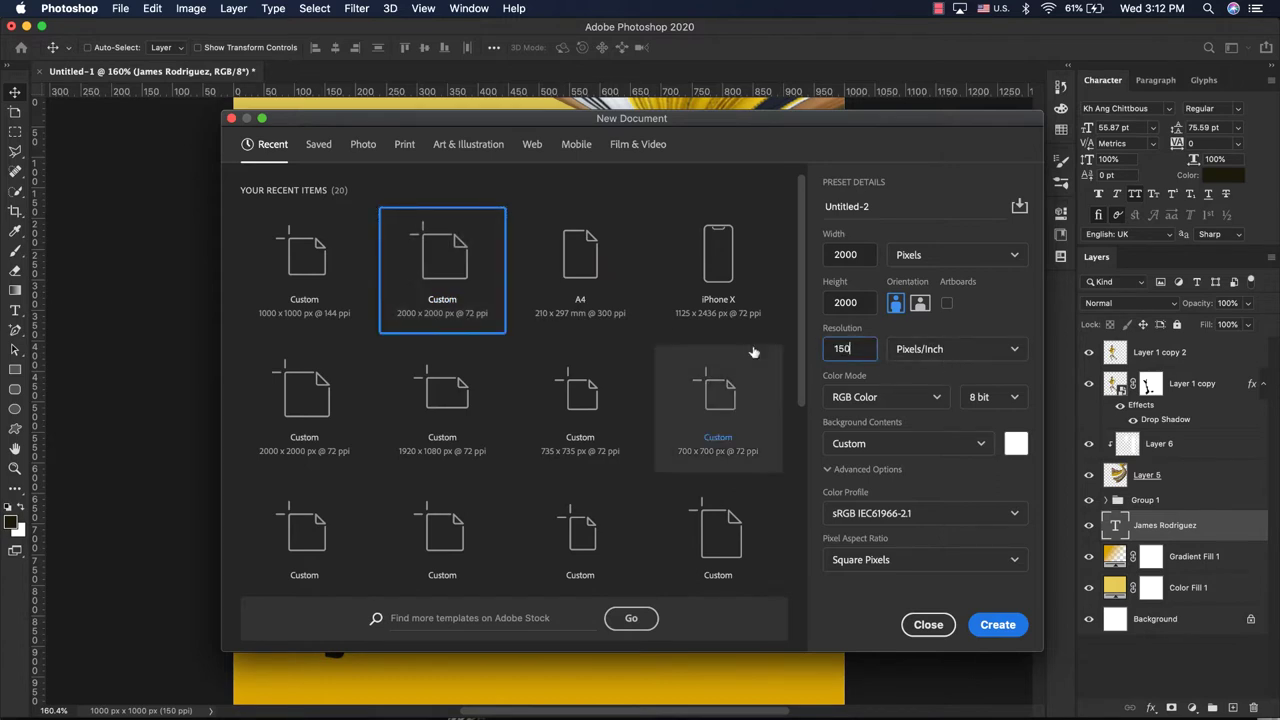
double_click(868, 349)
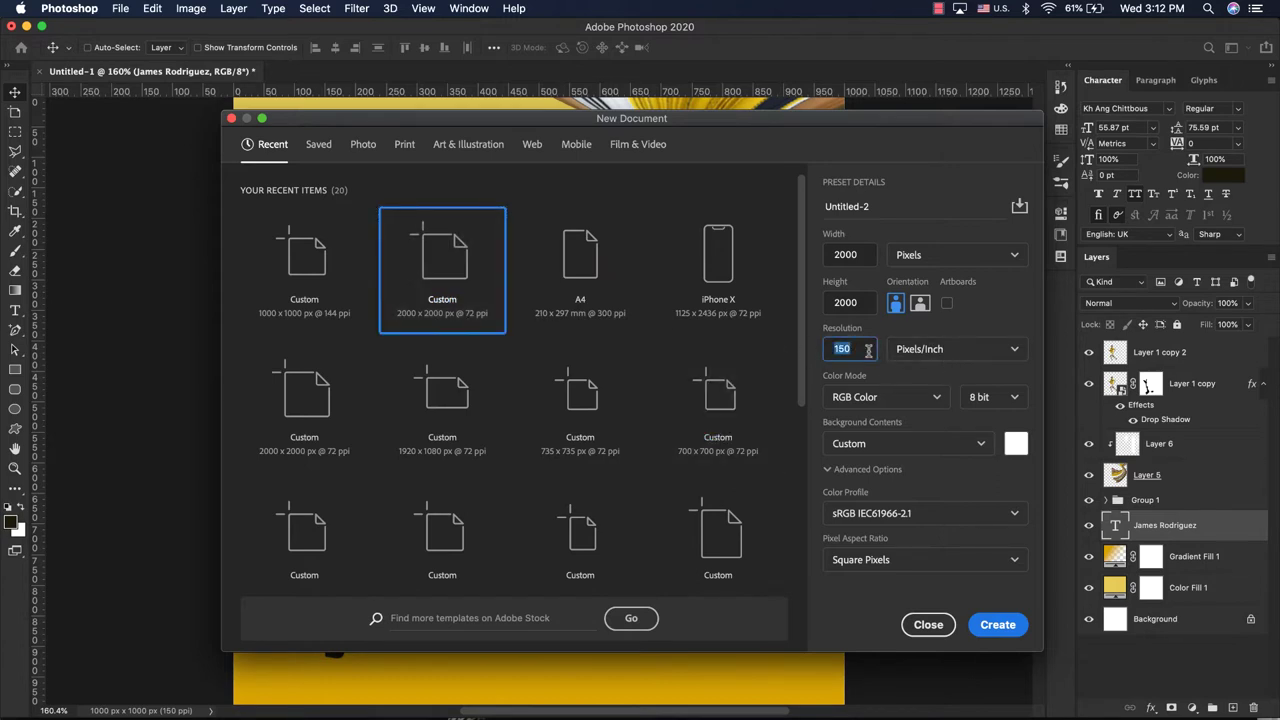
left_click(1000, 626)
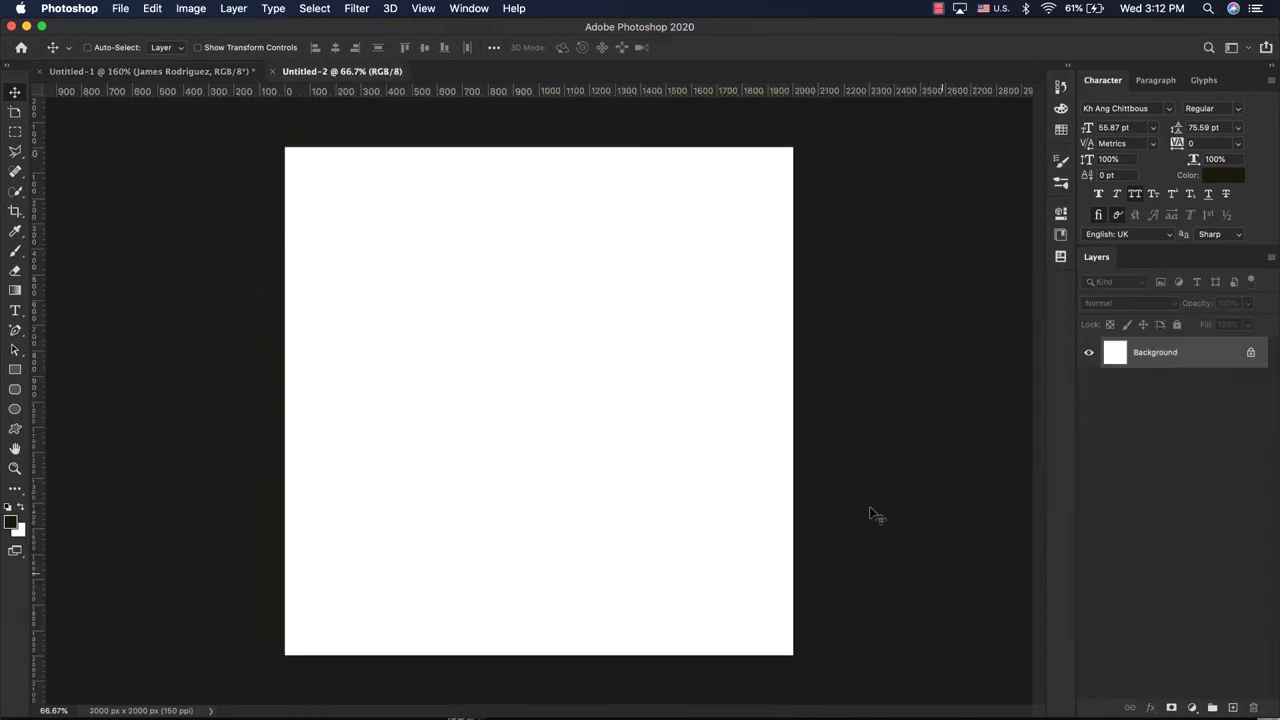
key("super+plus")
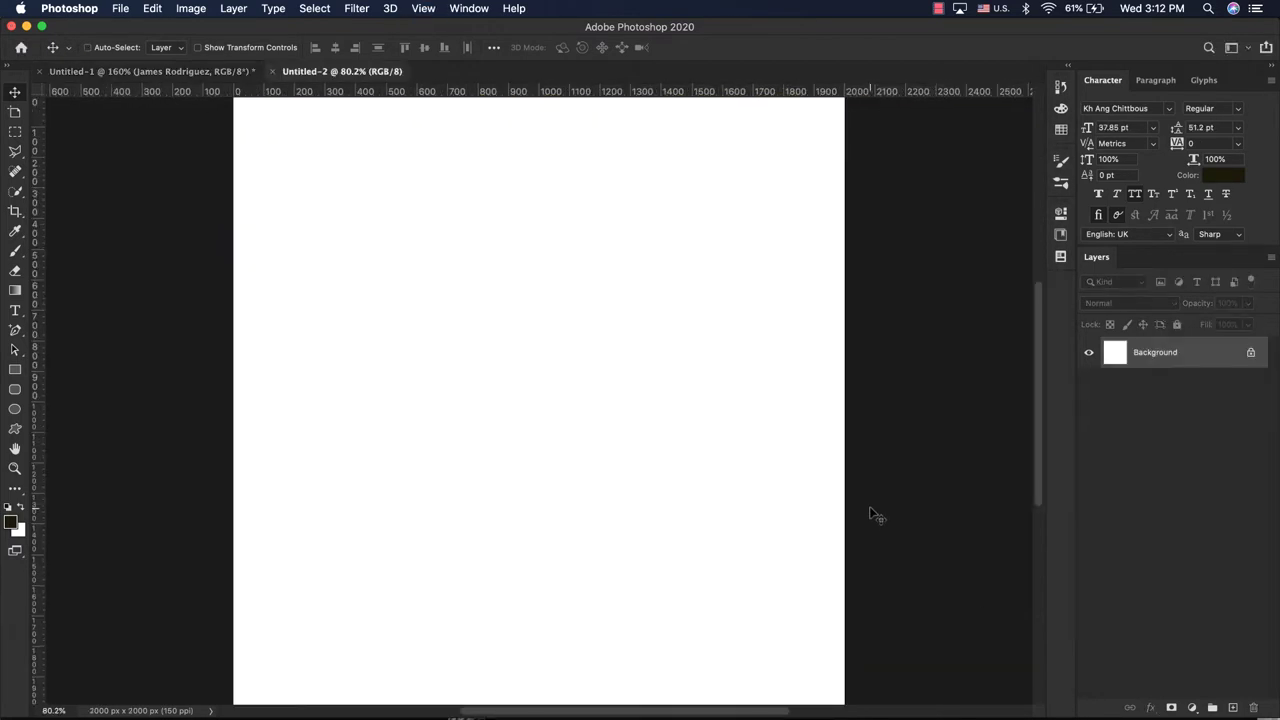
Copy the player image from Chrome and paste it into the new document as Layer 1
key("super+Tab")
scroll(497, 282, "up", 2)
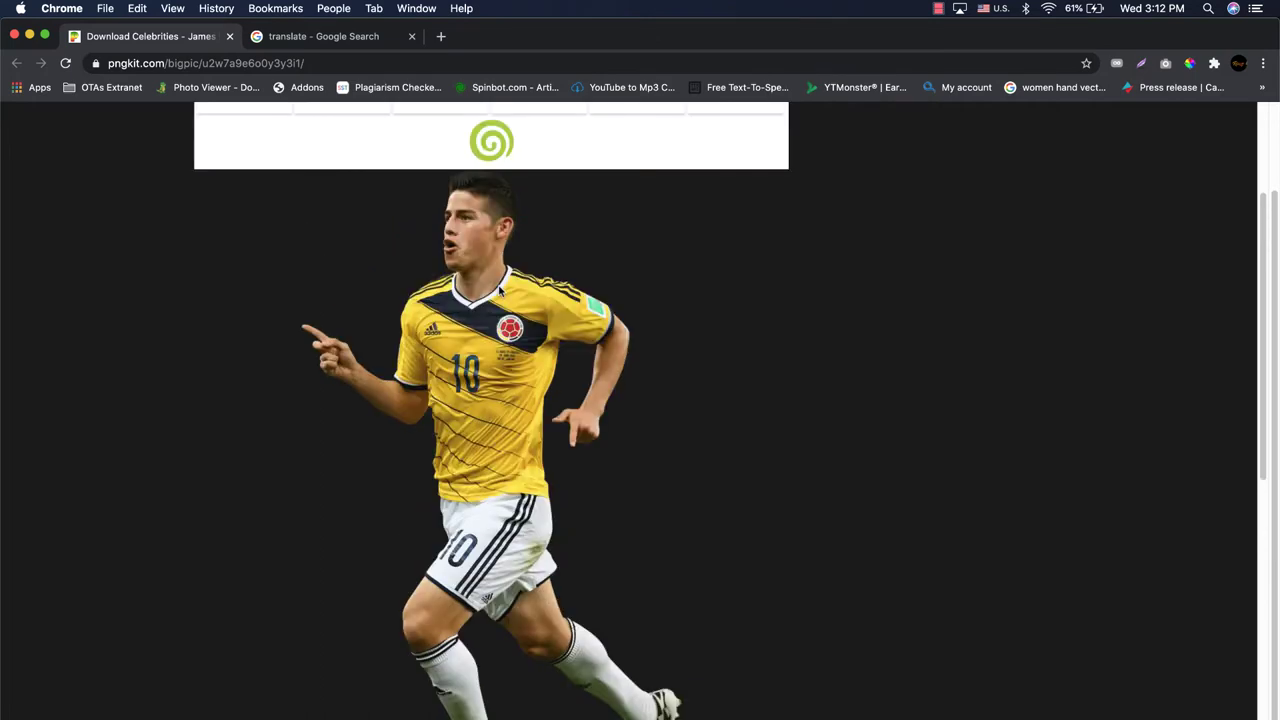
right_click(491, 289)
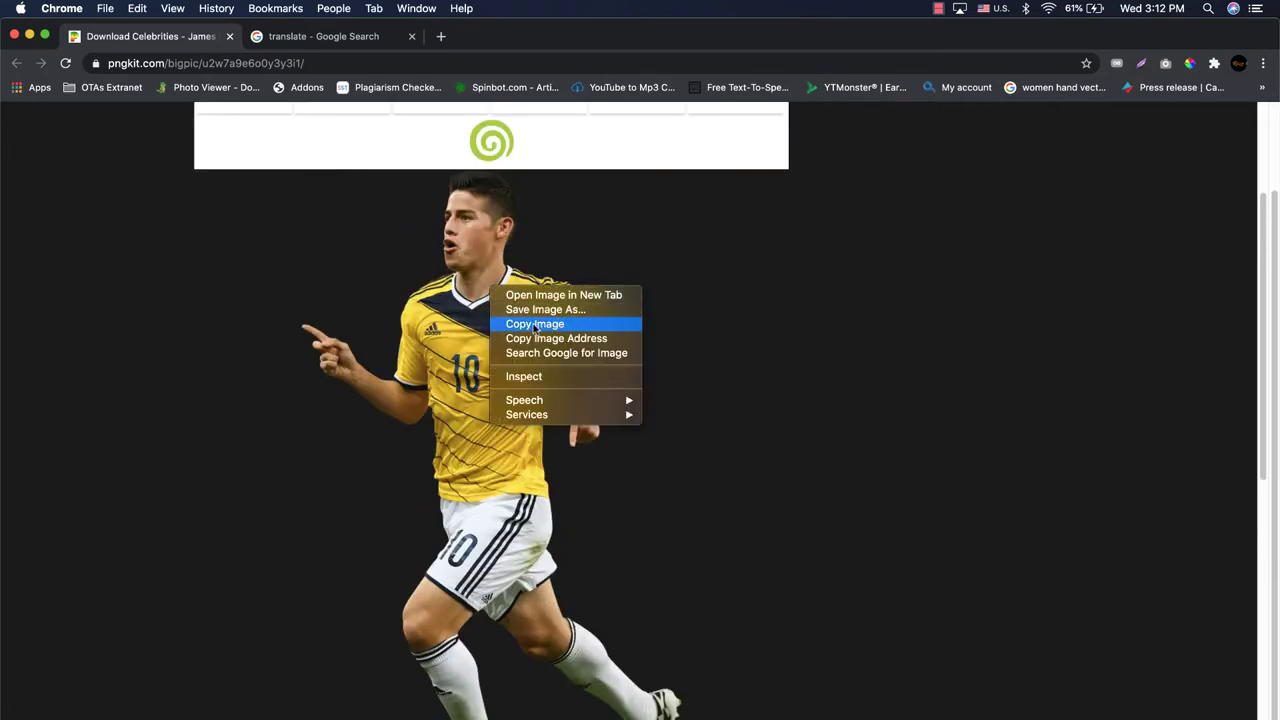
left_click(566, 326)
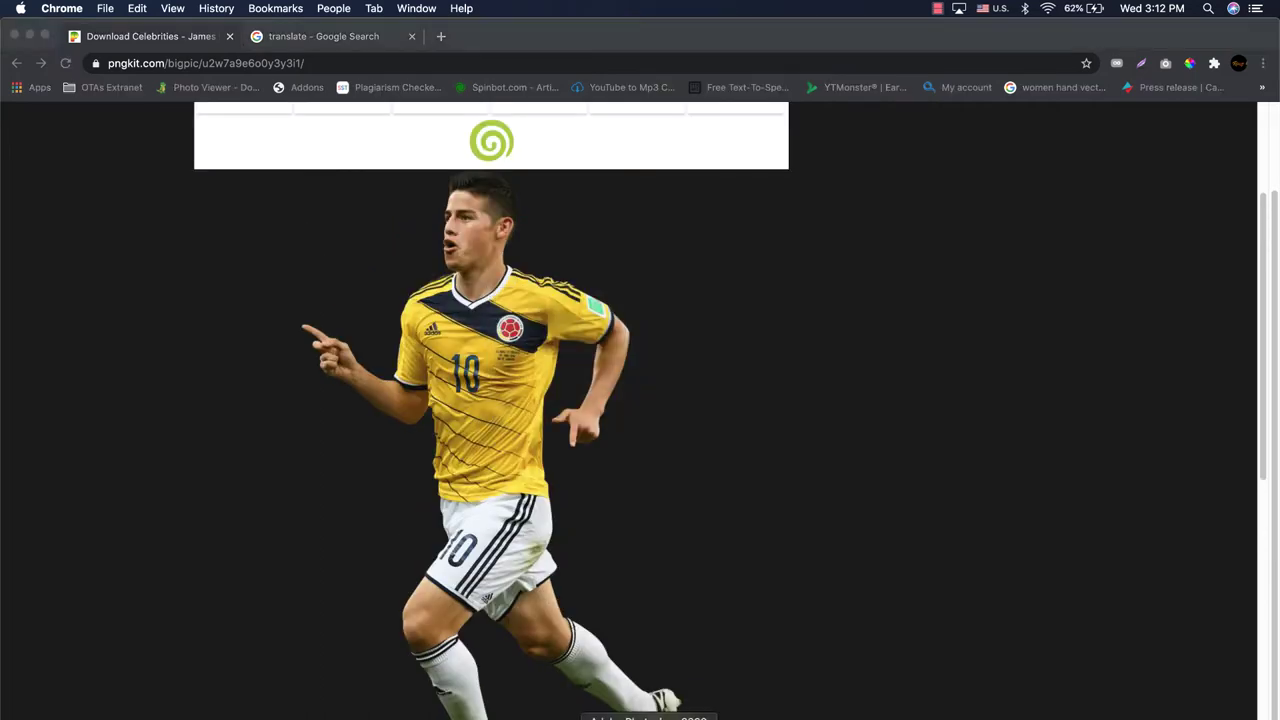
key("super+Tab")
key("super+v")
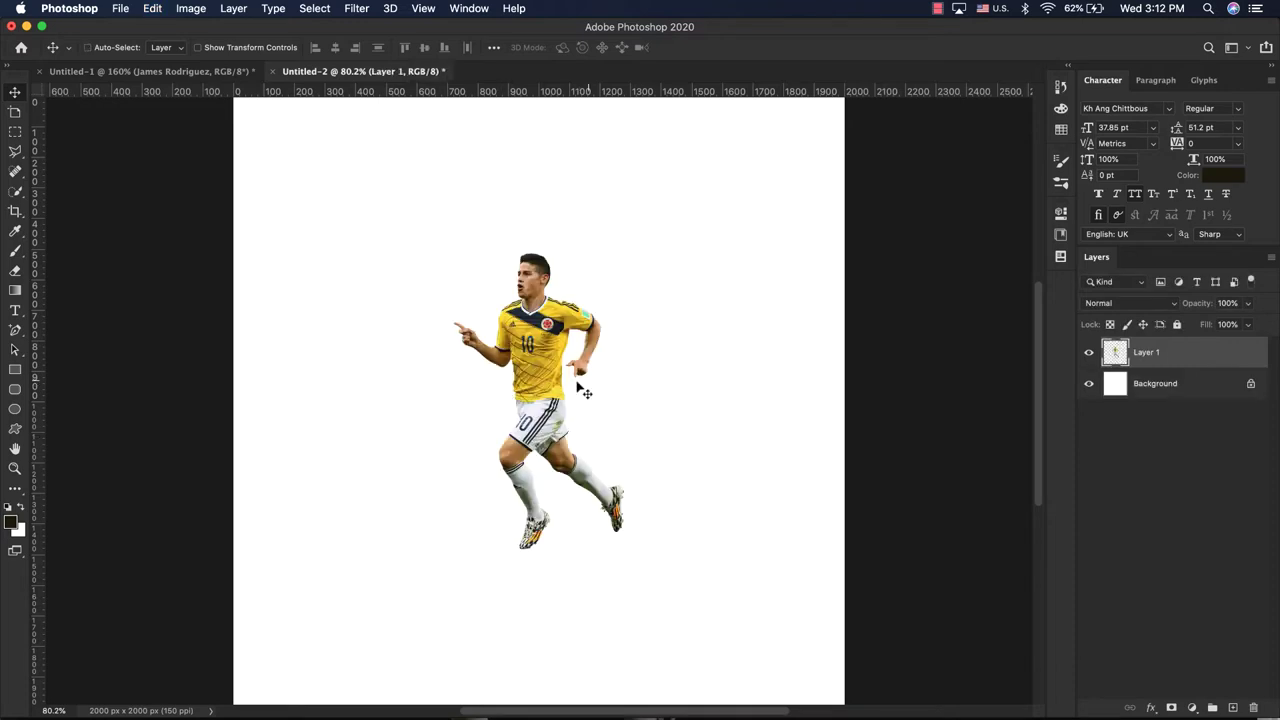
Convert Layer 1 with the player cutout into a smart object
key("super+0")
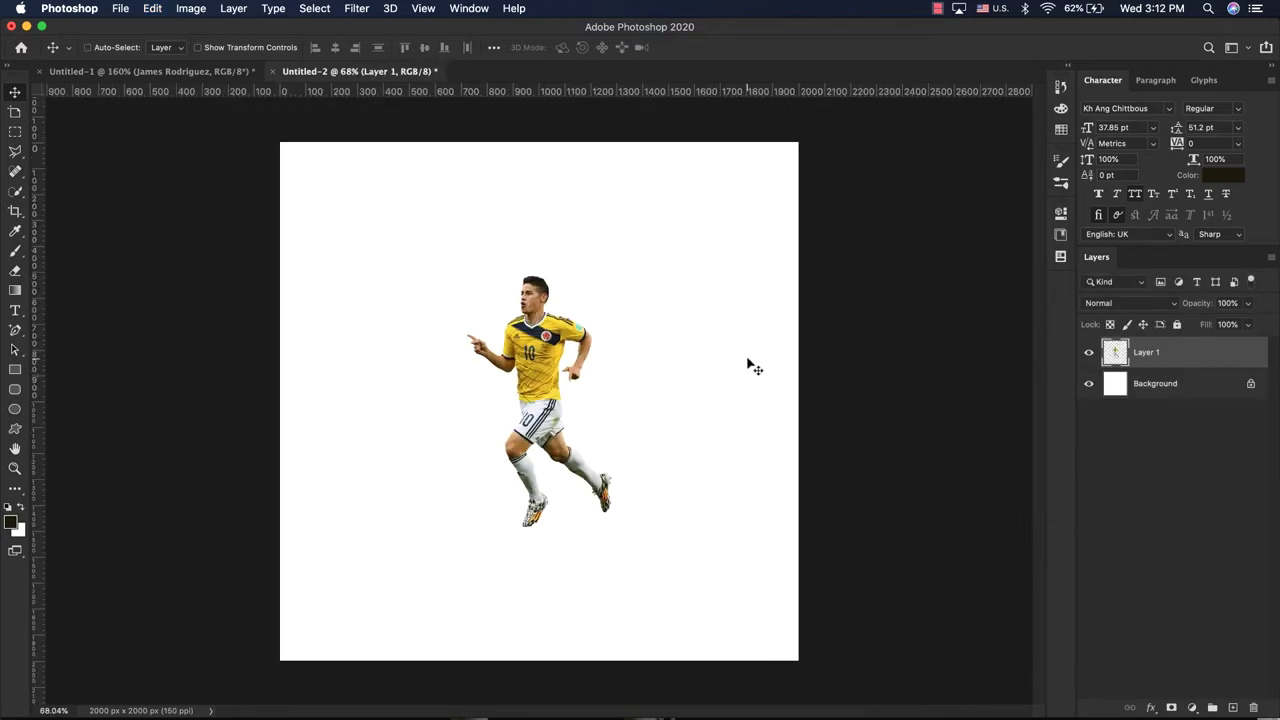
right_click(1168, 356)
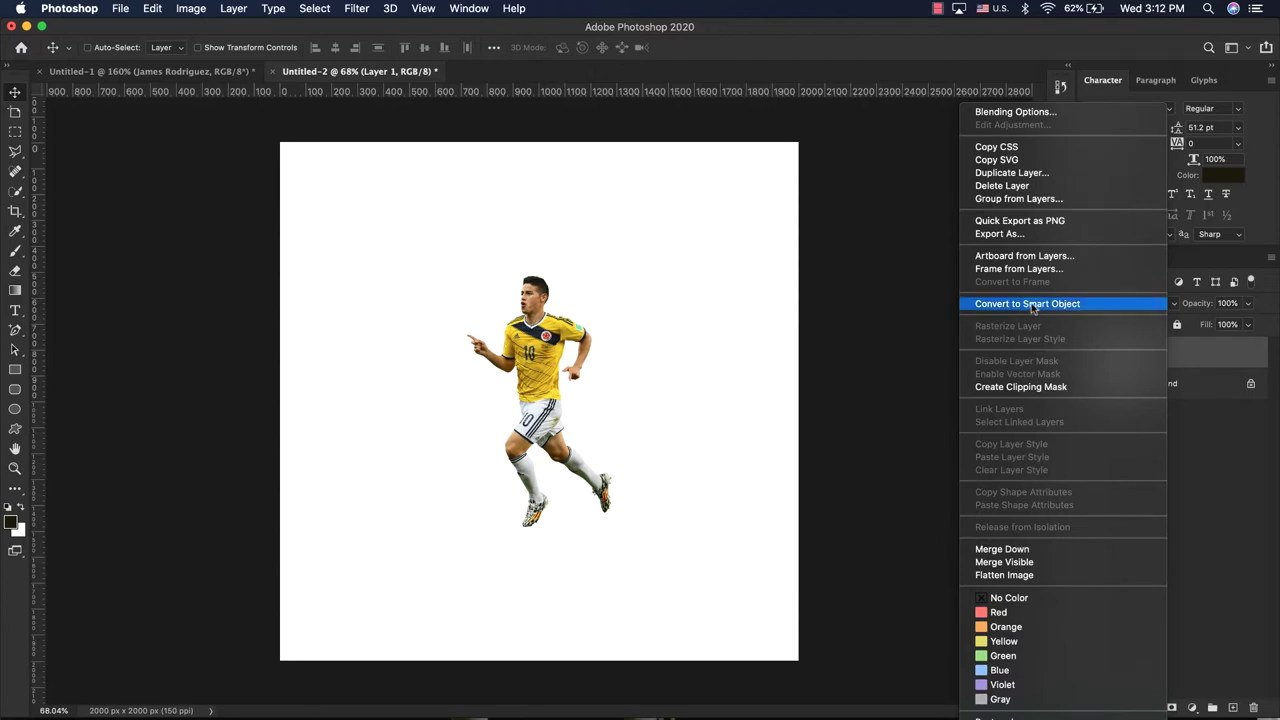
left_click(1099, 305)
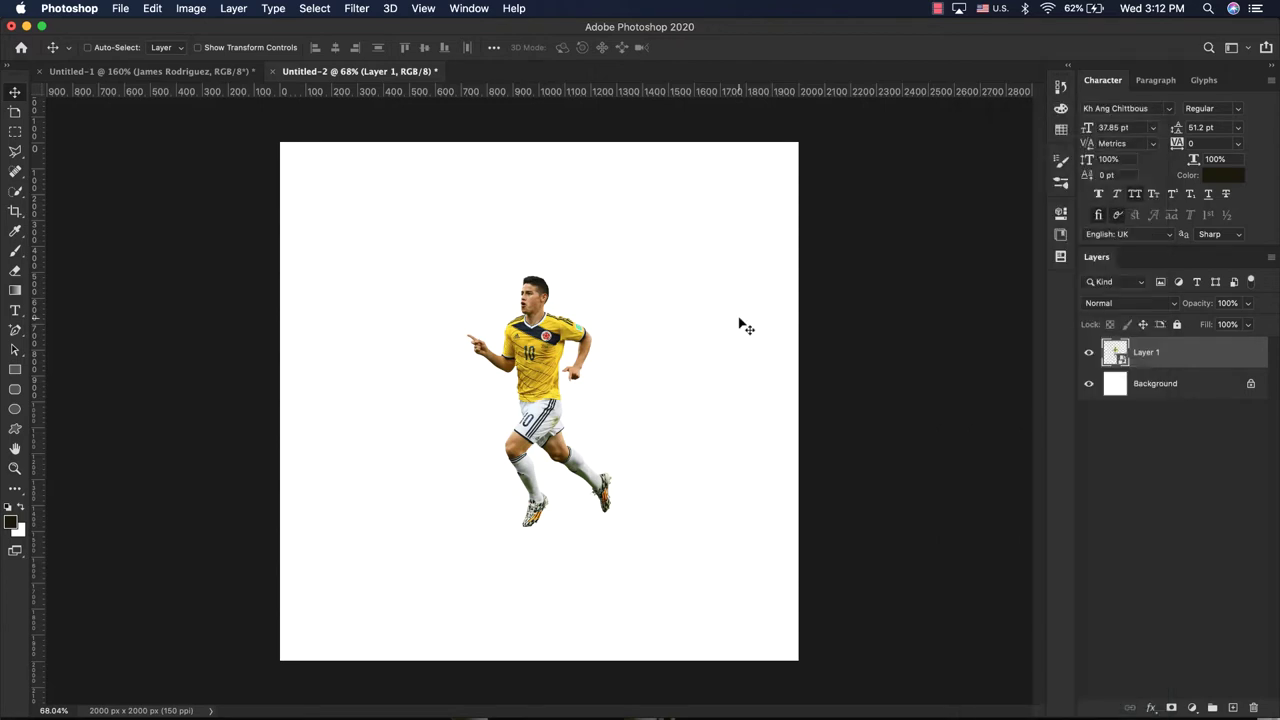
key("super")
Scale the player up to about 142%, left of the canvas centre, and commit
key("super+t")
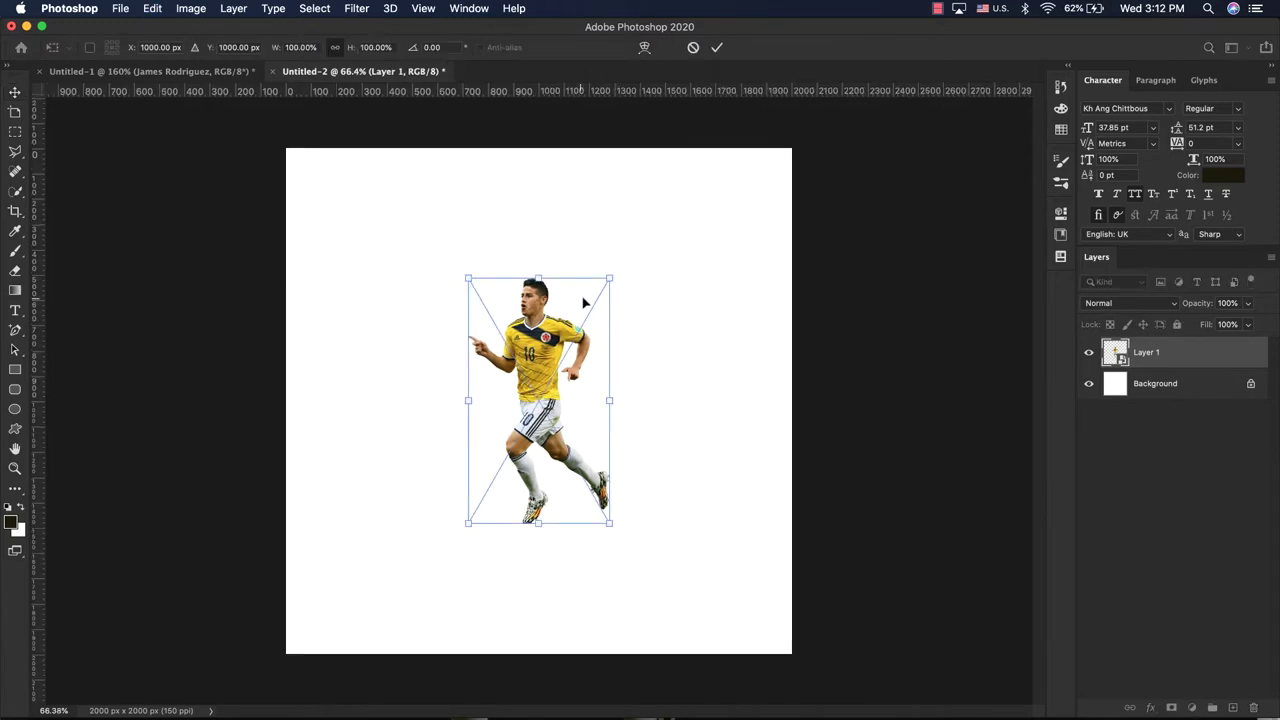
left_click_drag(538, 279, 545, 177)
left_click_drag(565, 284, 470, 360)
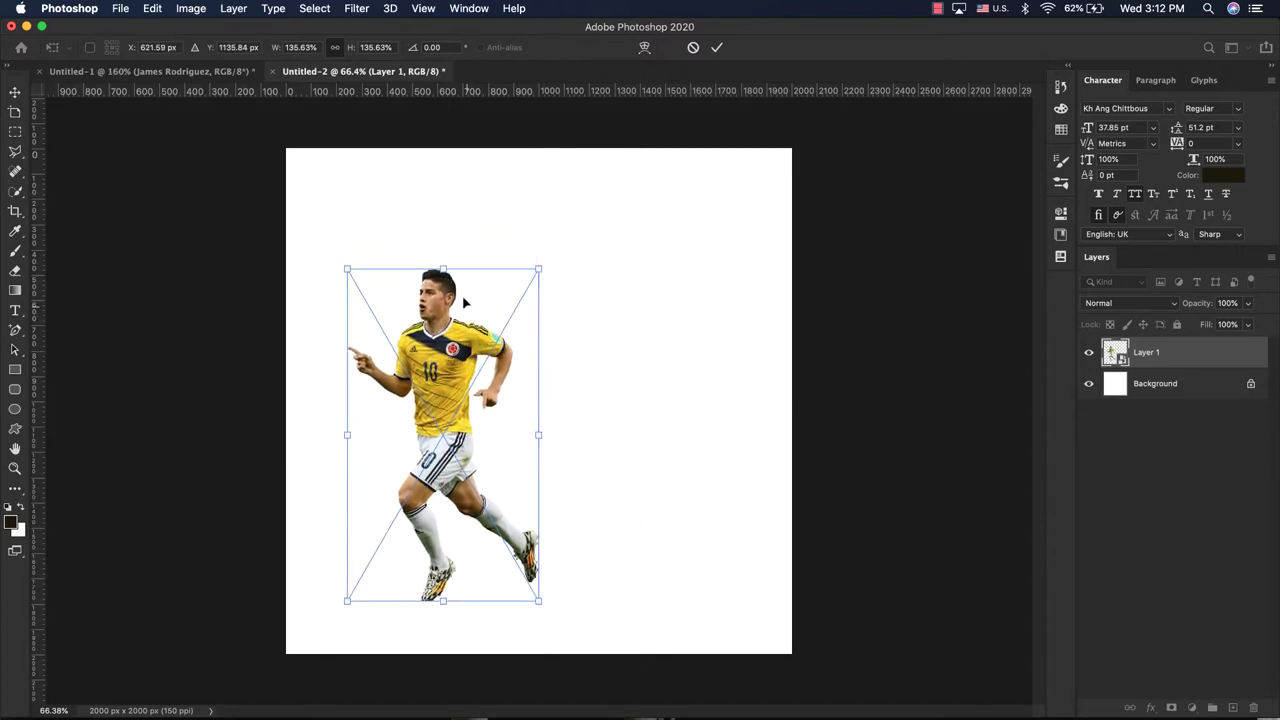
left_click_drag(443, 268, 443, 254)
mouse_move(449, 336)
left_mouse_down()
mouse_move(473, 327)
mouse_move(459, 324)
left_mouse_up()
left_click_drag(466, 592, 463, 580)
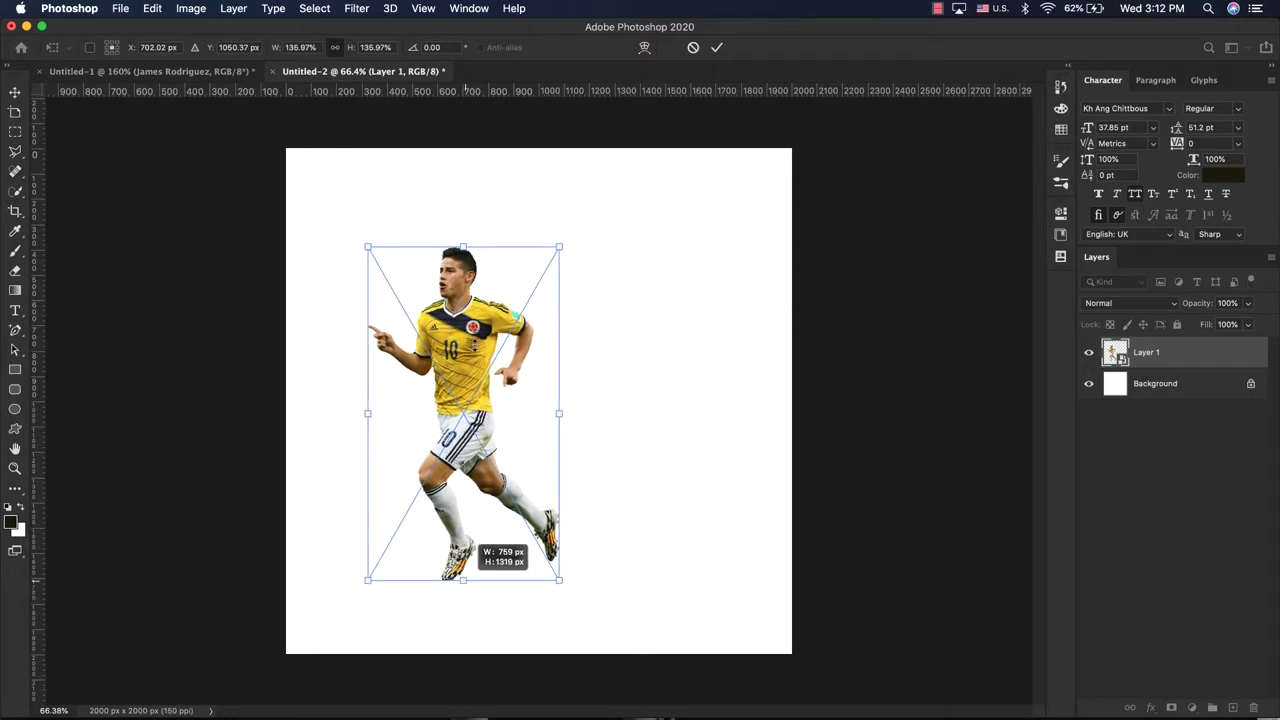
mouse_move(480, 300)
left_mouse_down()
mouse_move(488, 265)
mouse_move(464, 237)
left_mouse_up()
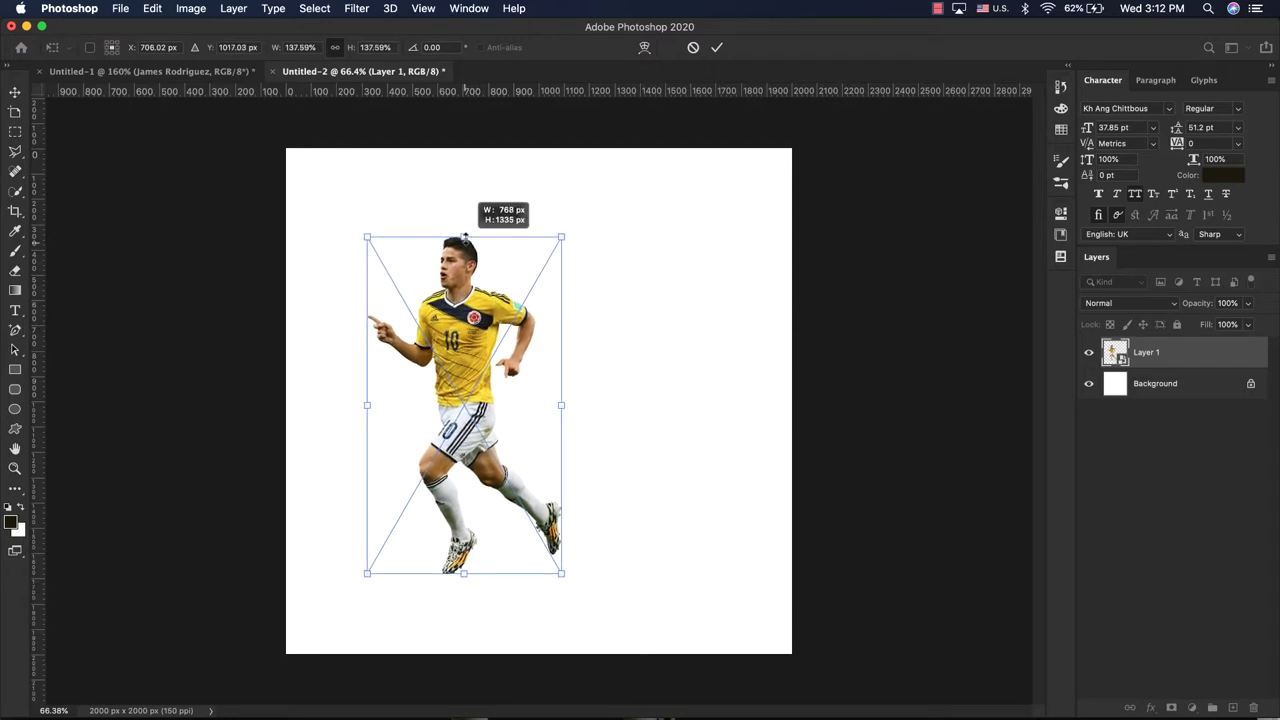
left_click_drag(463, 573, 464, 585)
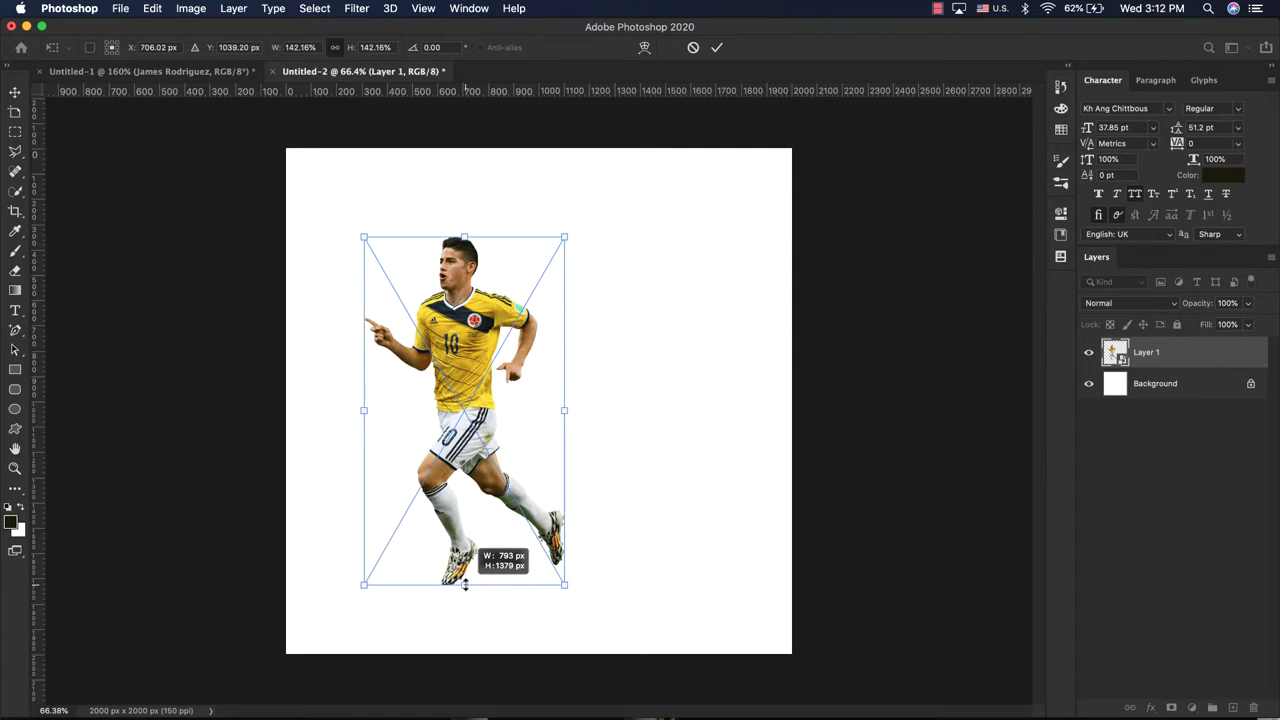
left_click(716, 47)
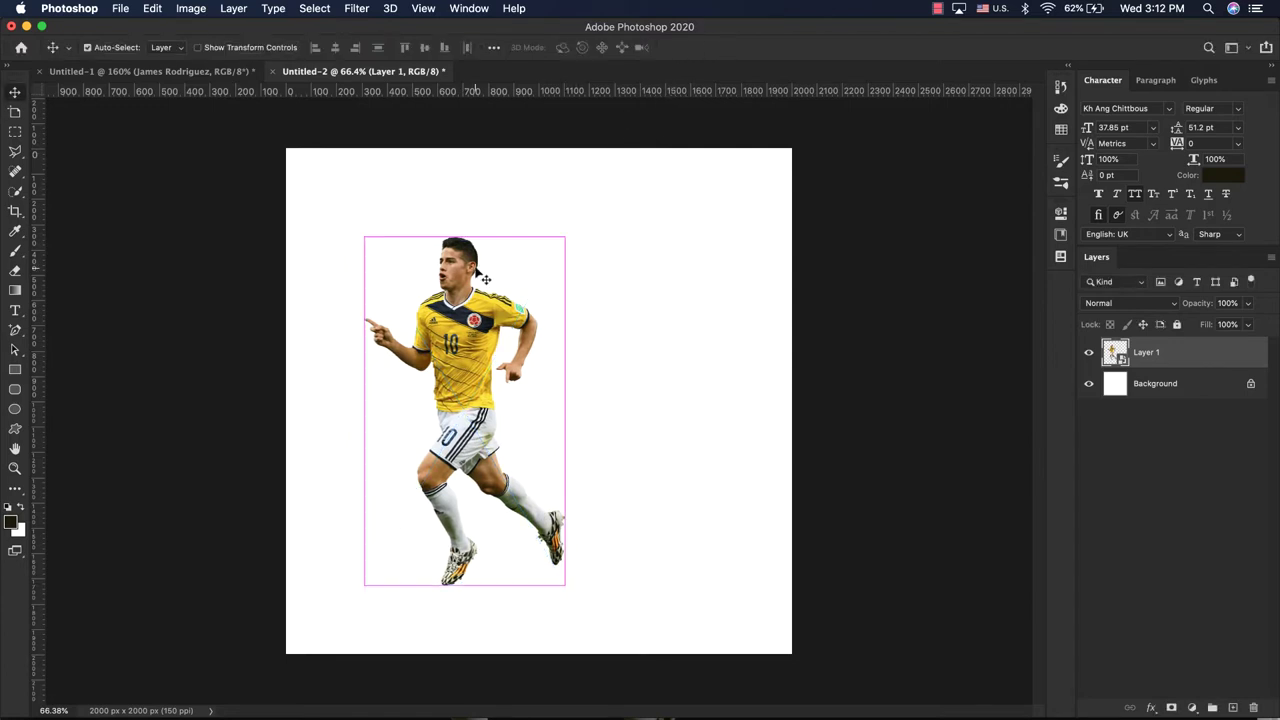
key("super+0")
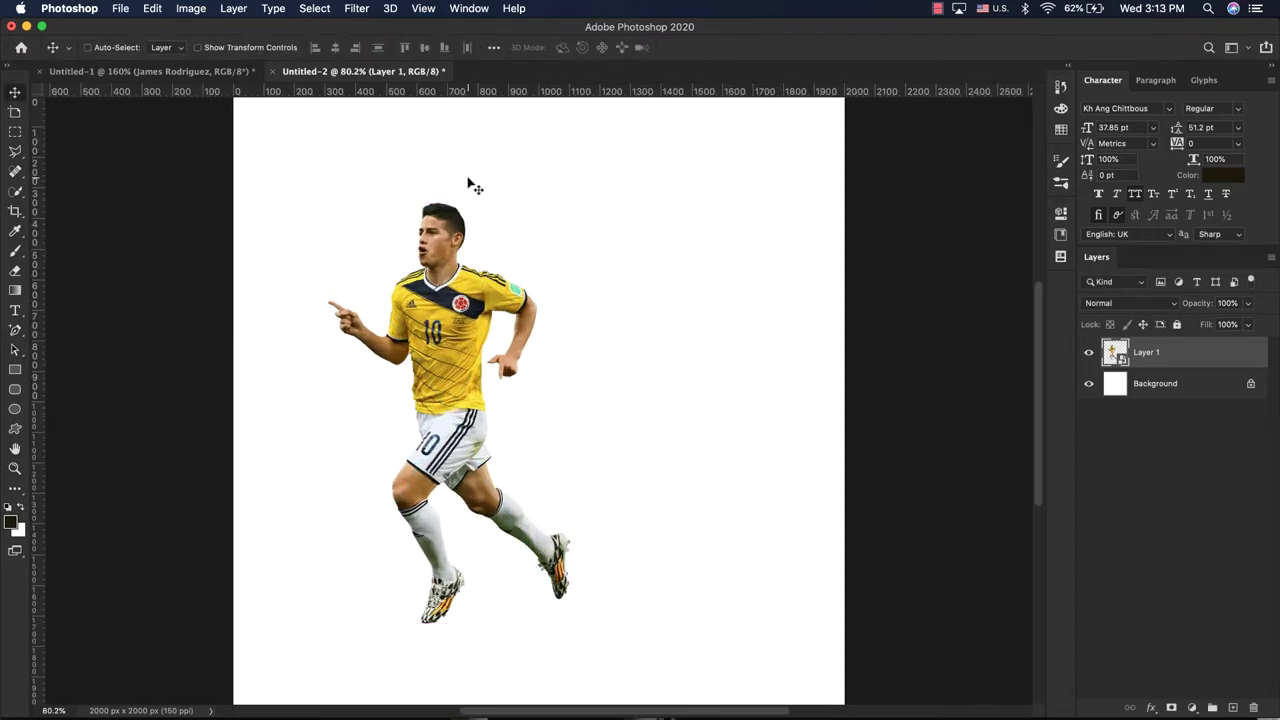
Zoom in and marquee a narrow vertical strip from the player's head to his shorts
left_click(15, 134)
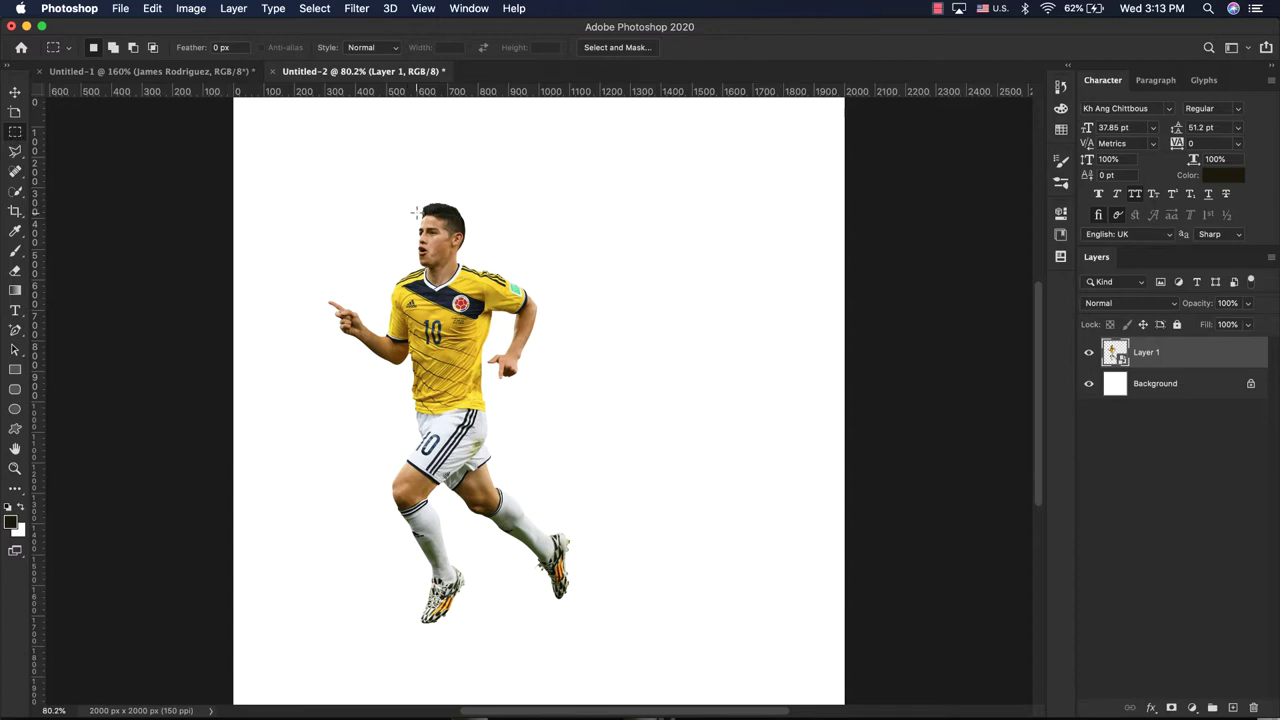
scroll(436, 213, "up", 2)
scroll(436, 213, "up", 2)
scroll(436, 212, "up", 1)
scroll(436, 210, "up", 1)
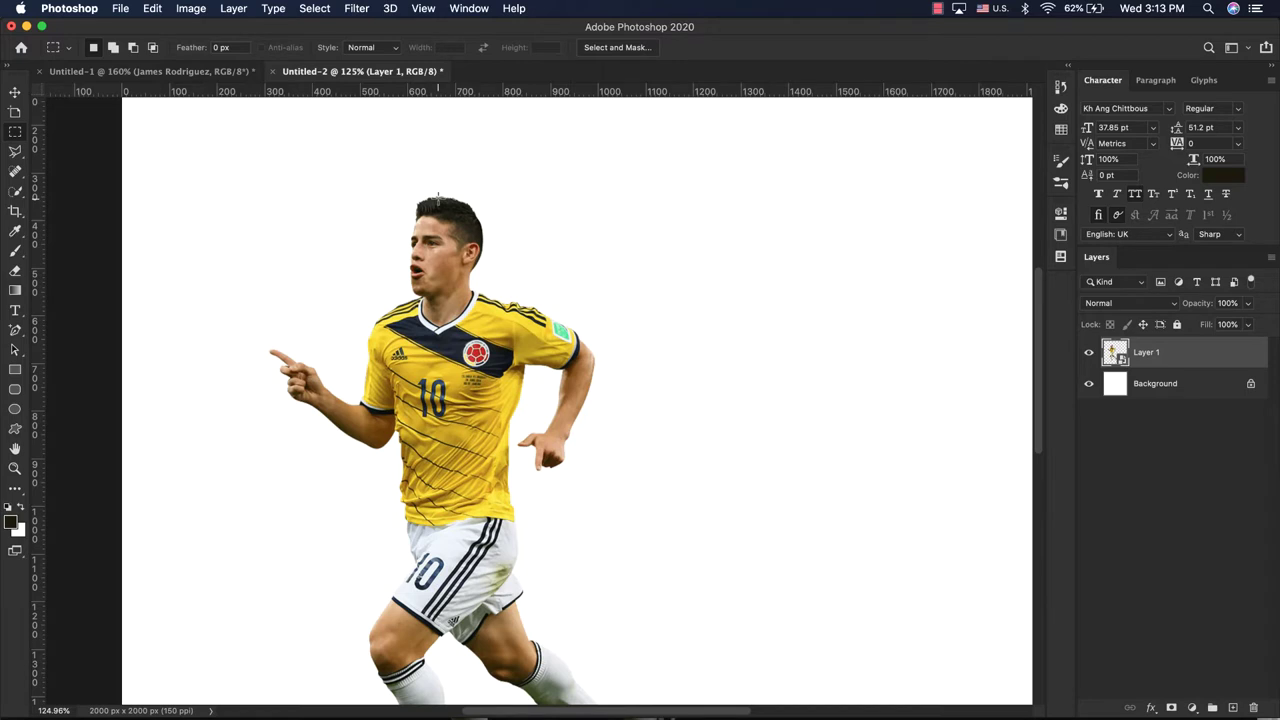
scroll(437, 197, "down", 1)
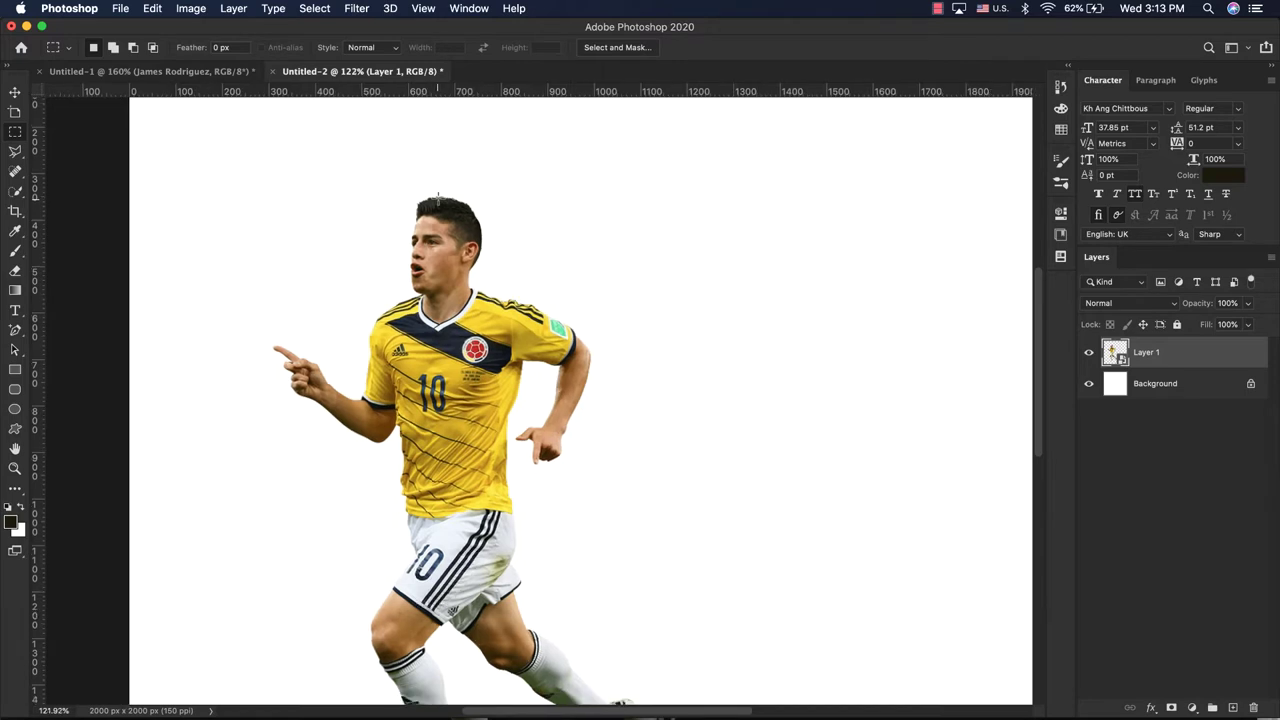
scroll(437, 195, "up", 1)
left_click_drag(437, 195, 453, 623)
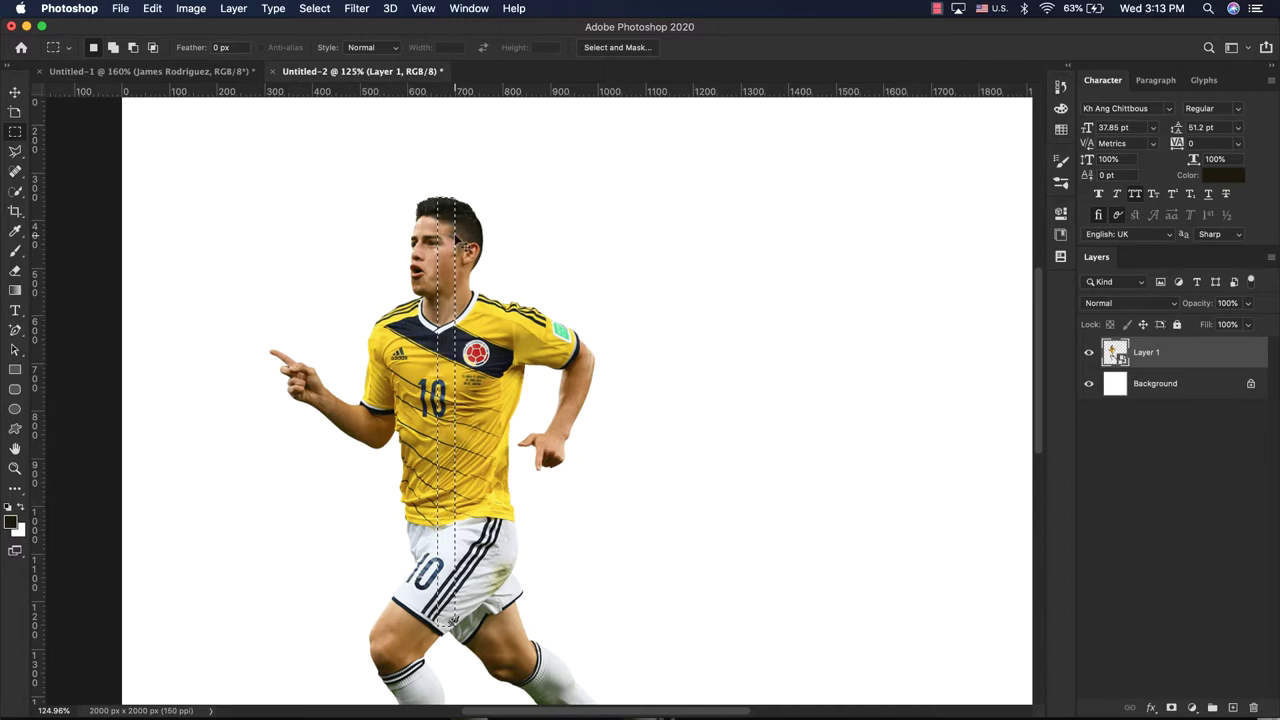
Copy the head-to-shorts strip onto Layer 2 and move it beneath the player layer
key("super+j")
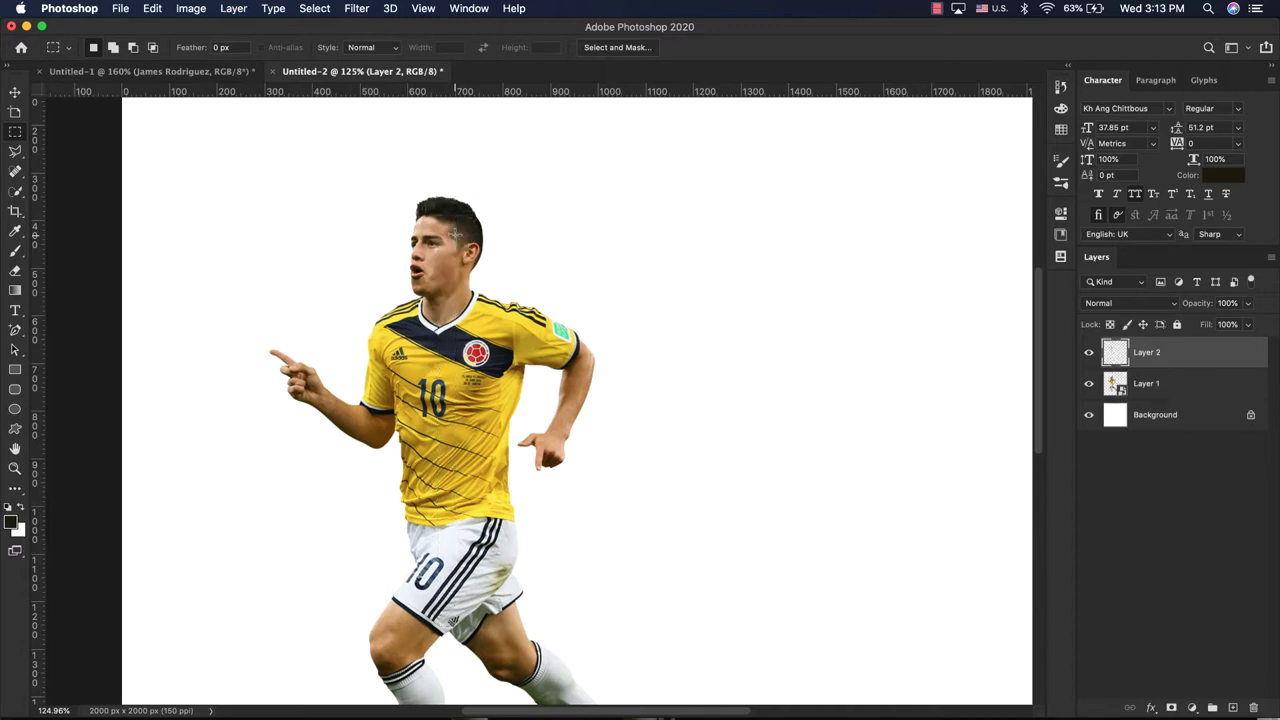
left_click(1089, 387)
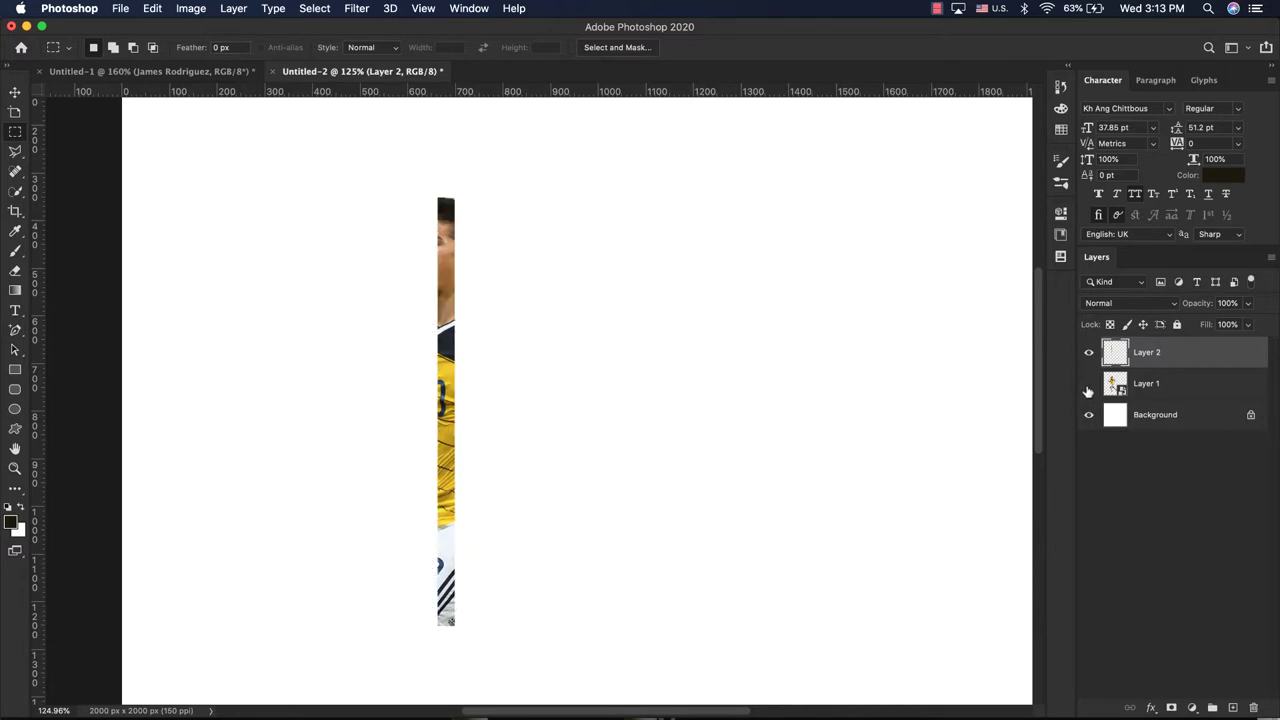
left_click(1089, 387)
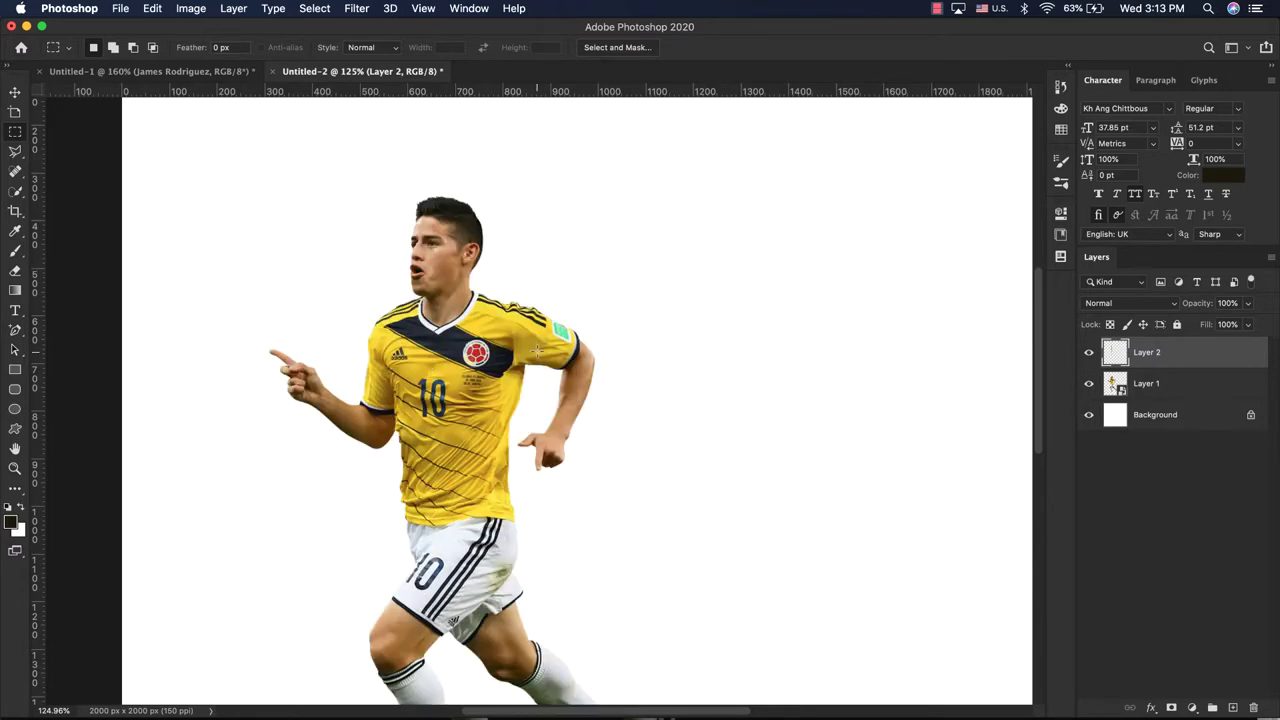
scroll(537, 350, "down", 2)
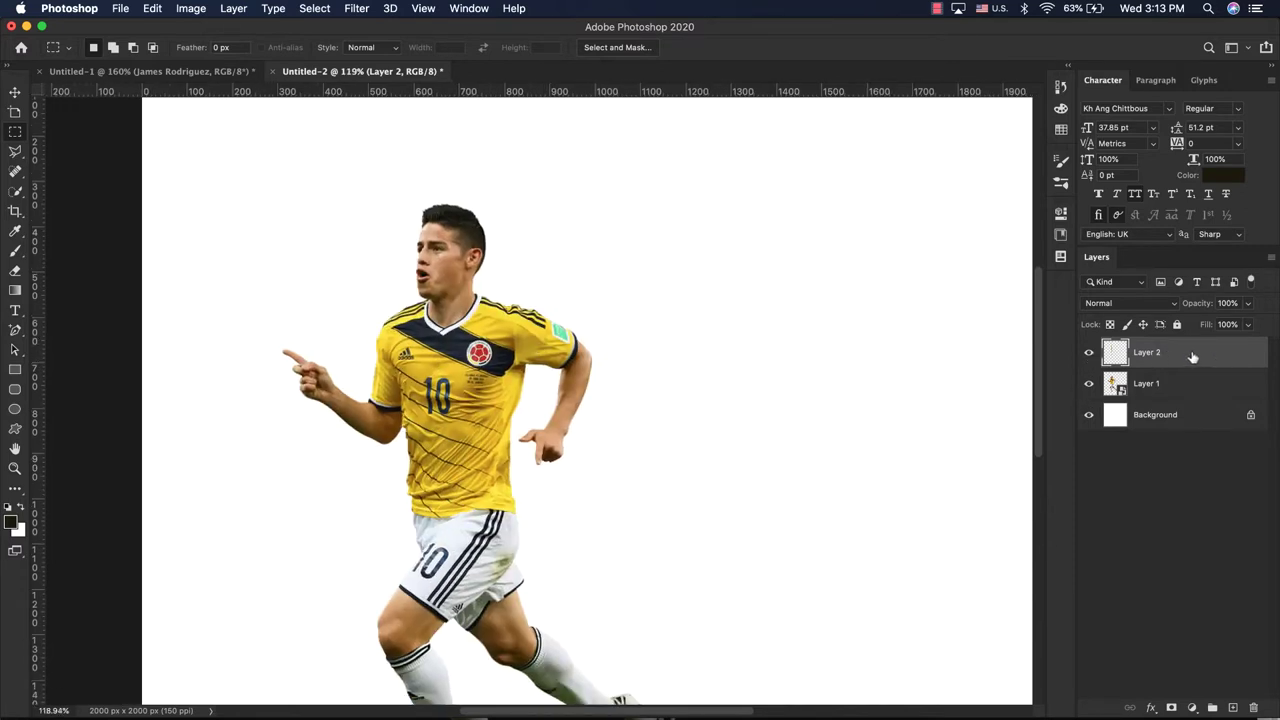
left_click_drag(1192, 356, 1203, 395)
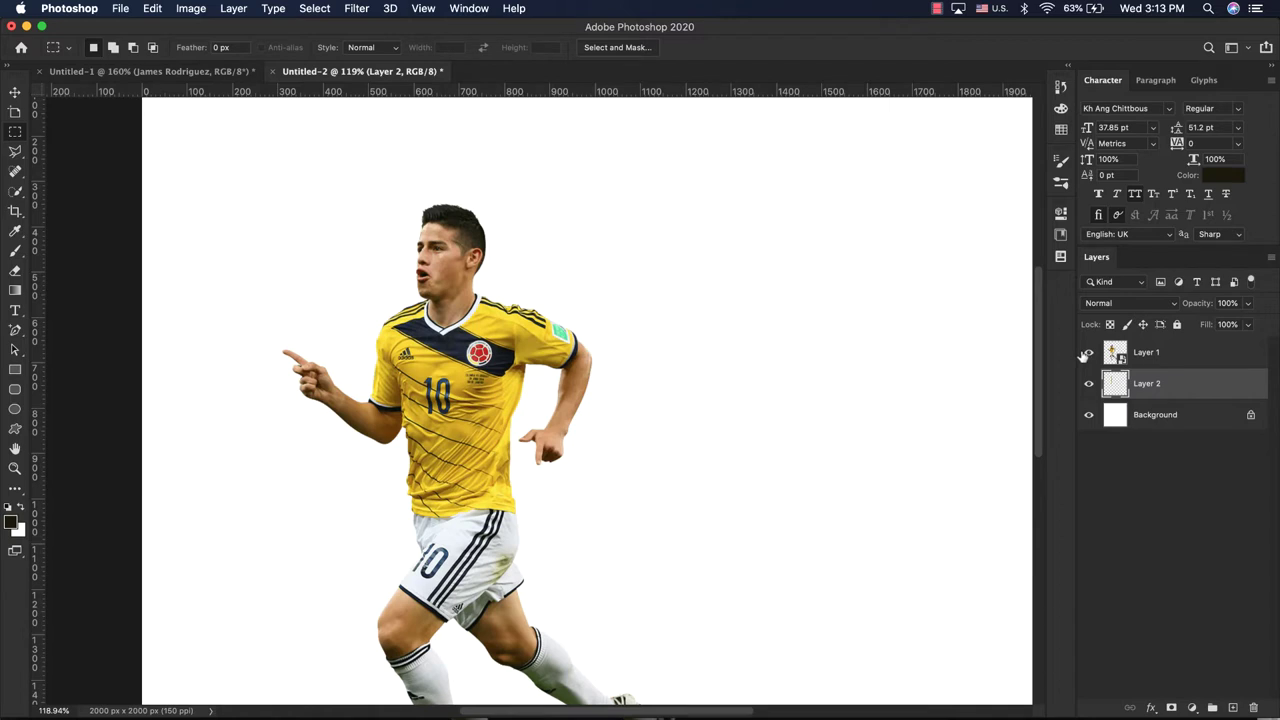
Marquee a thin strip from shorts to knee; dismiss the empty-selection warning
scroll(494, 610, "up", 1)
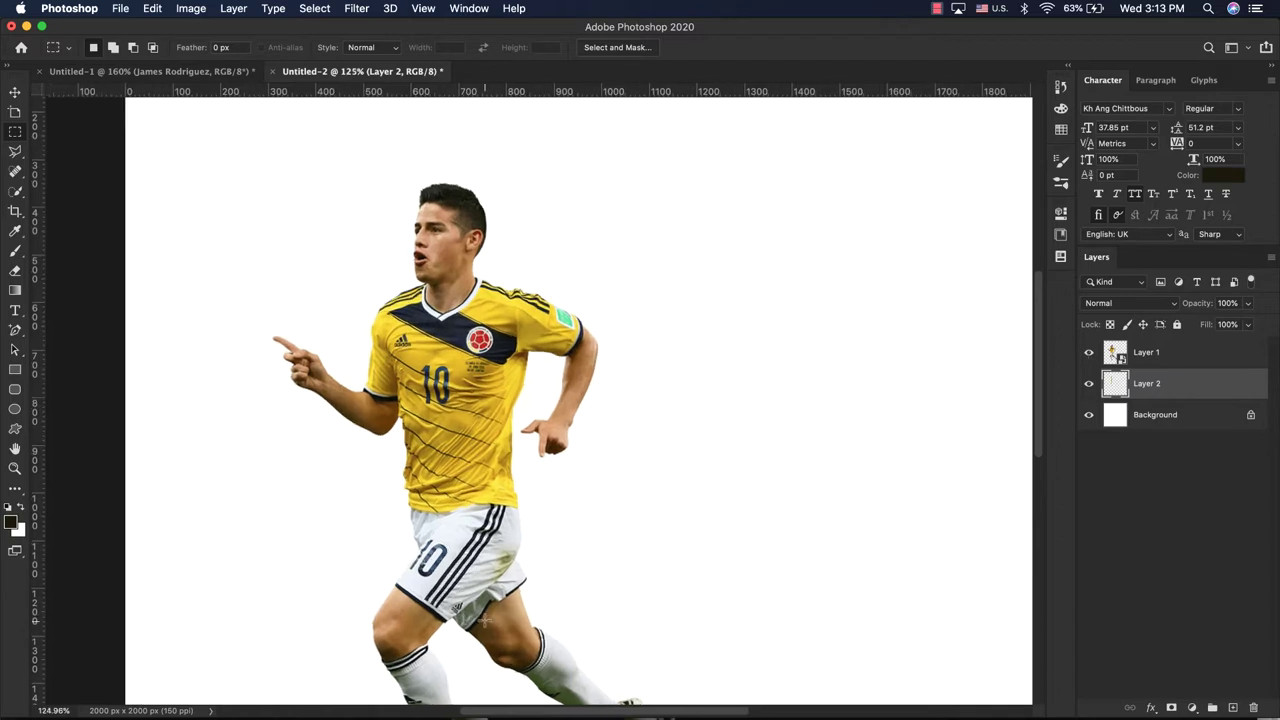
left_click_drag(485, 620, 482, 507)
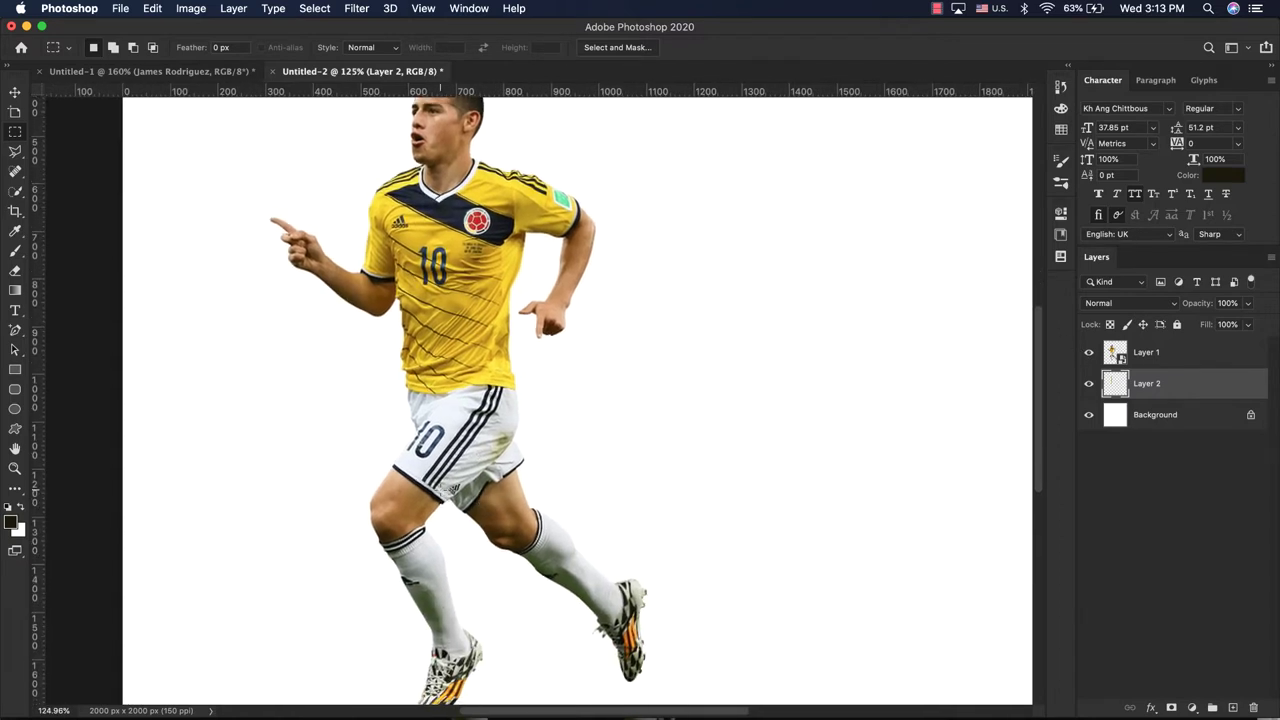
scroll(480, 490, "up", 1)
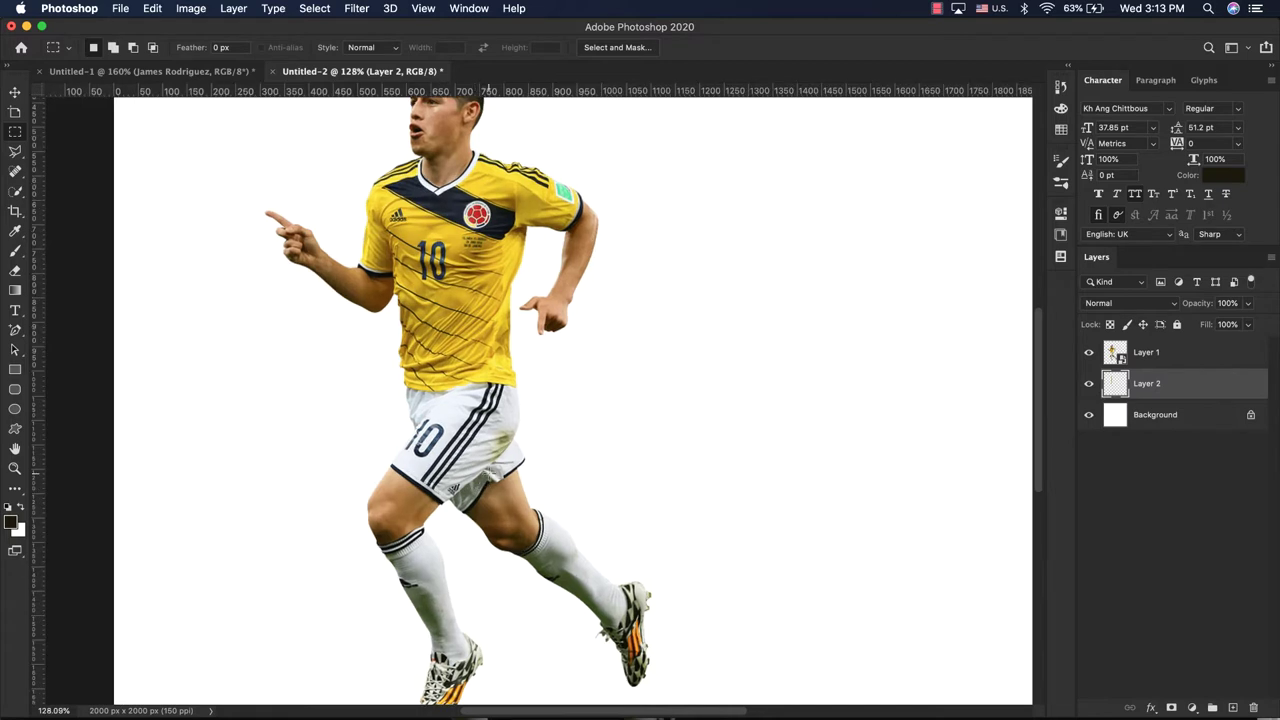
left_click_drag(490, 474, 508, 541)
left_click_drag(504, 463, 519, 553)
key("super+j")
left_click(756, 266)
Rename Layer 1 to Player and copy the knee strip onto Layer 3 below Layer 2
left_click(1157, 357)
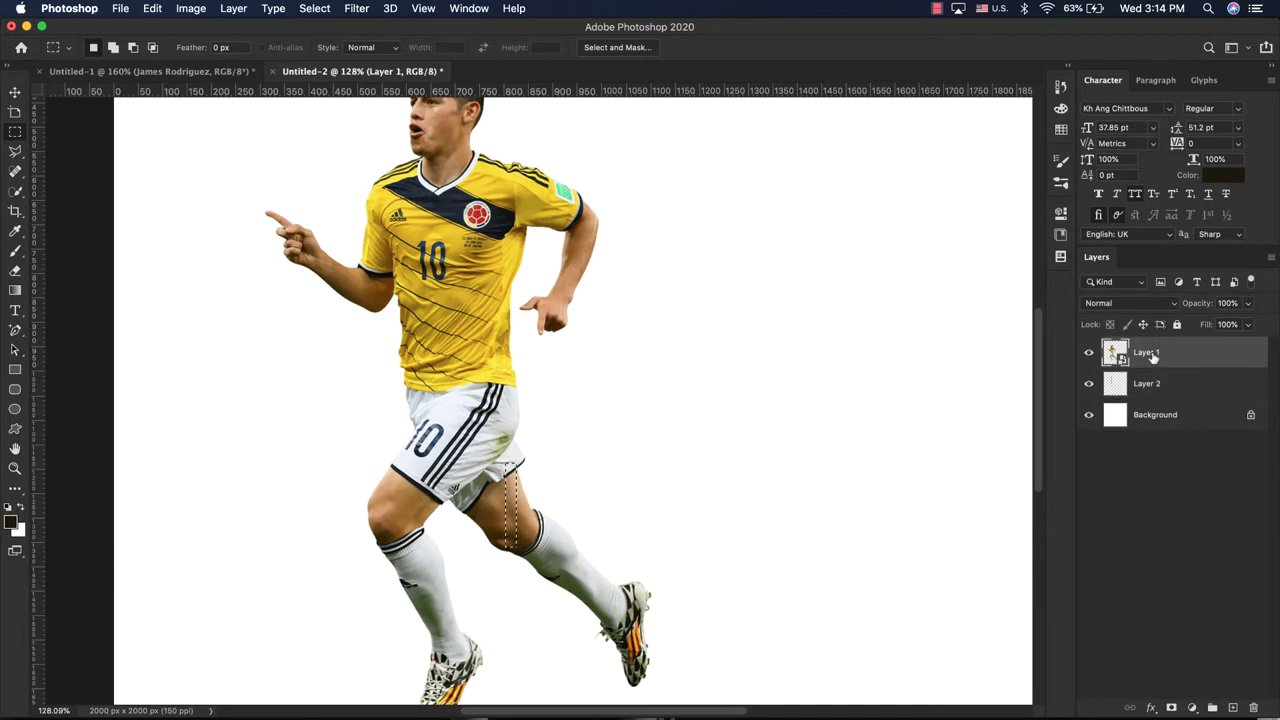
double_click(1148, 352)
type("Pa")
key("Return")
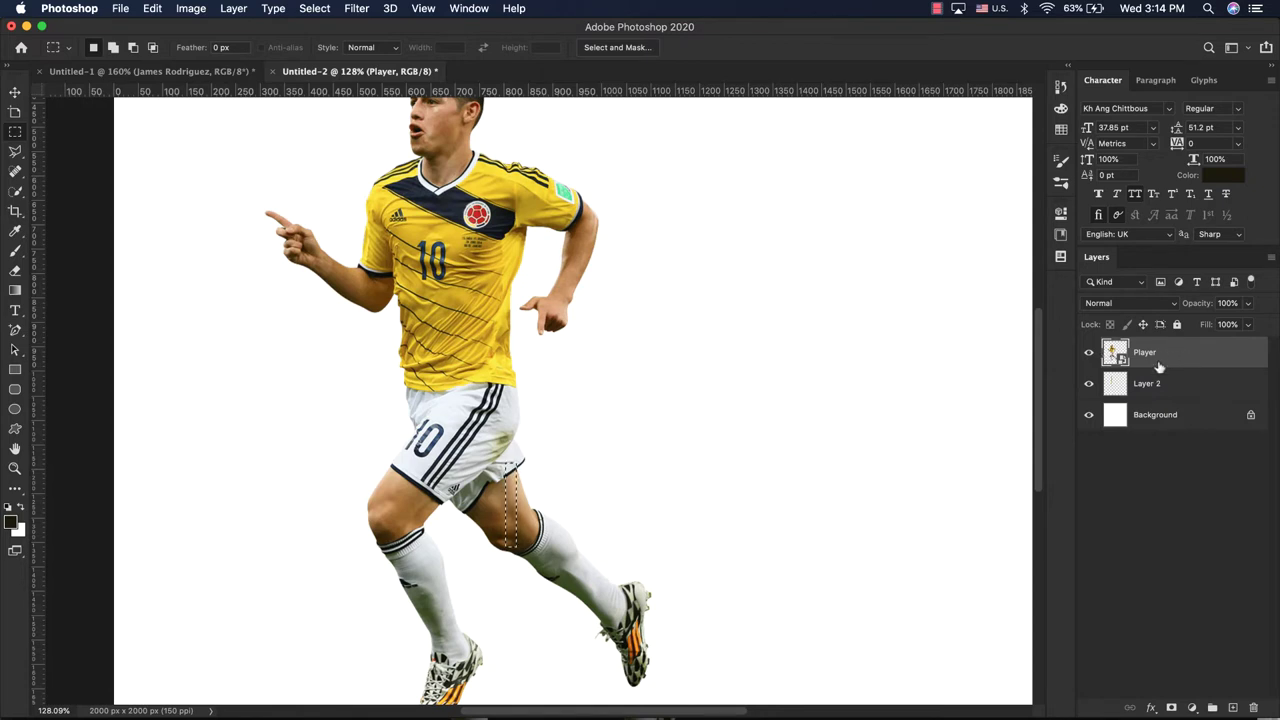
key("cmd+j")
left_click_drag(1211, 378, 1193, 424)
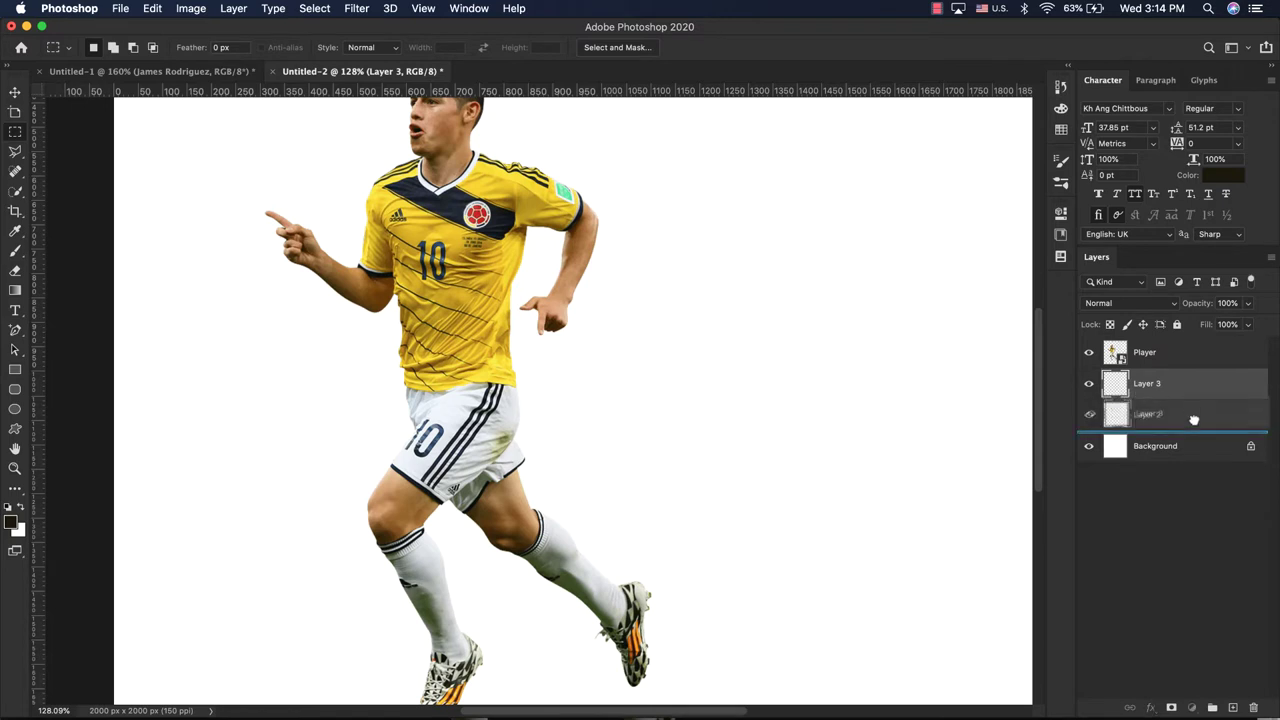
Copy a thin shin strip from Player onto Layer 4, placed below Layer 3
left_click(1185, 354)
scroll(590, 565, "up", 2)
scroll(585, 560, "up", 2)
scroll(580, 555, "up", 2)
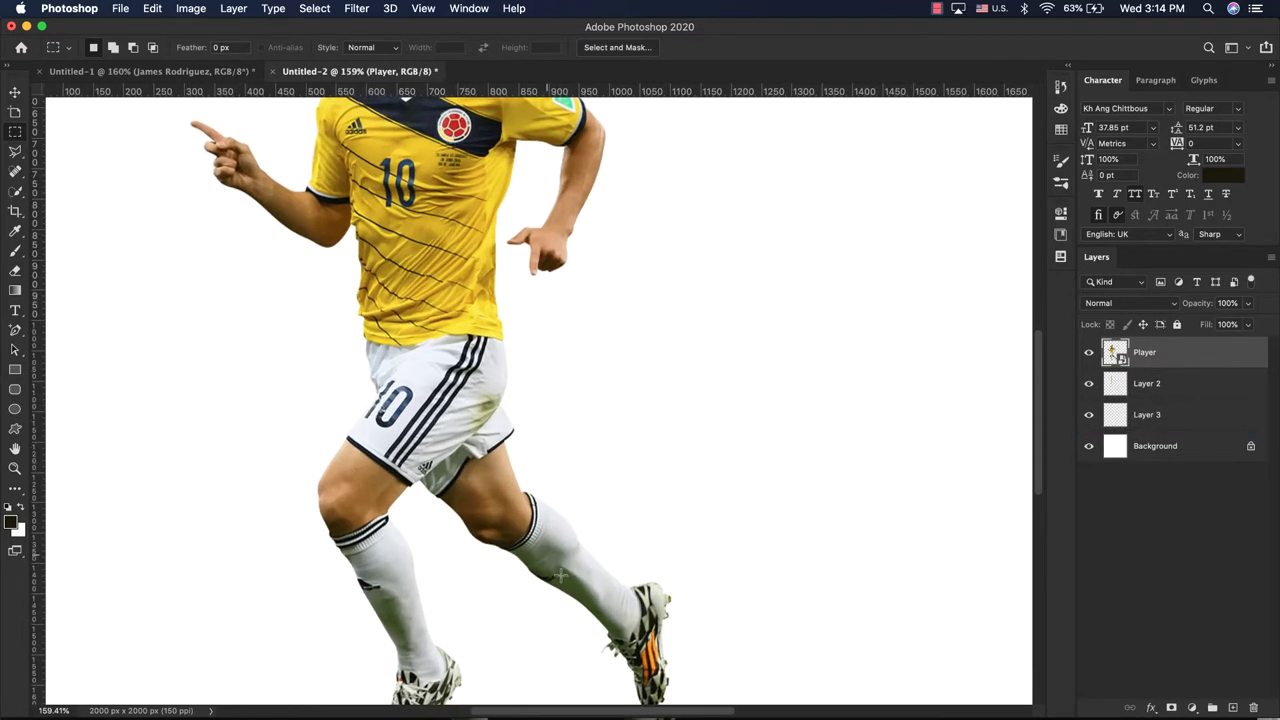
scroll(540, 512, "up", 1)
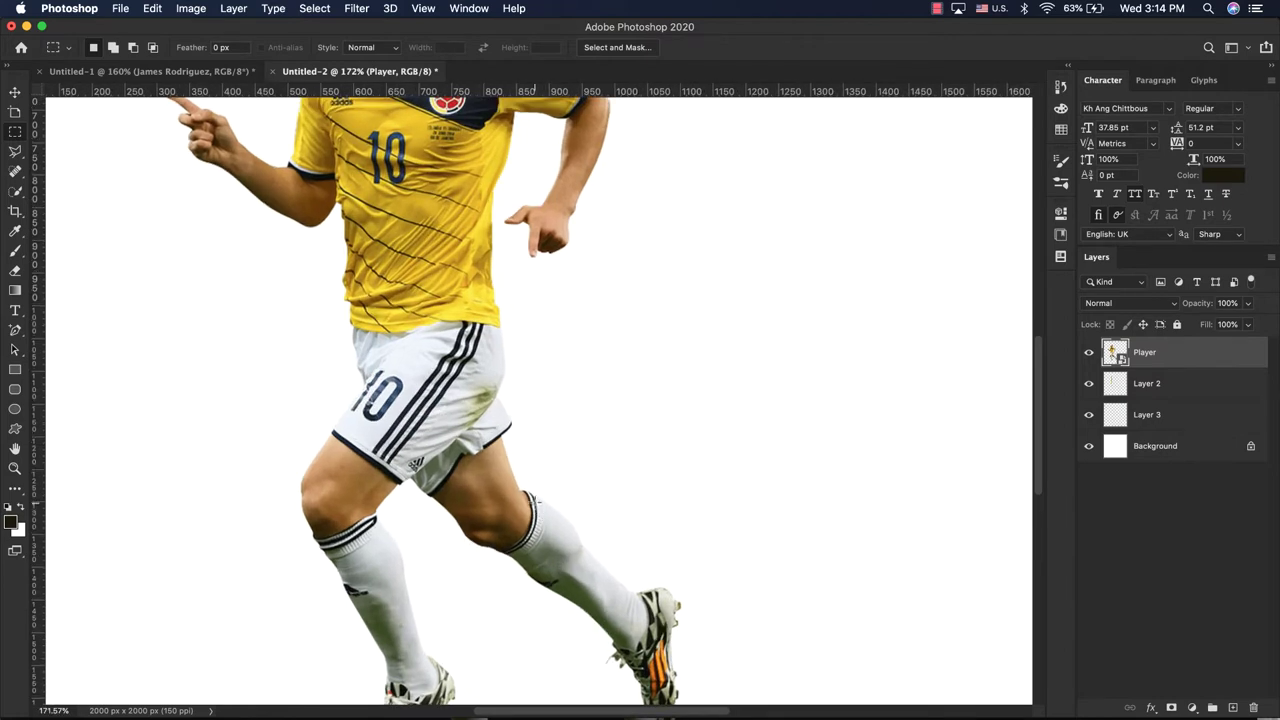
left_click_drag(533, 499, 541, 575)
left_click(545, 578)
scroll(545, 574, "up", 1)
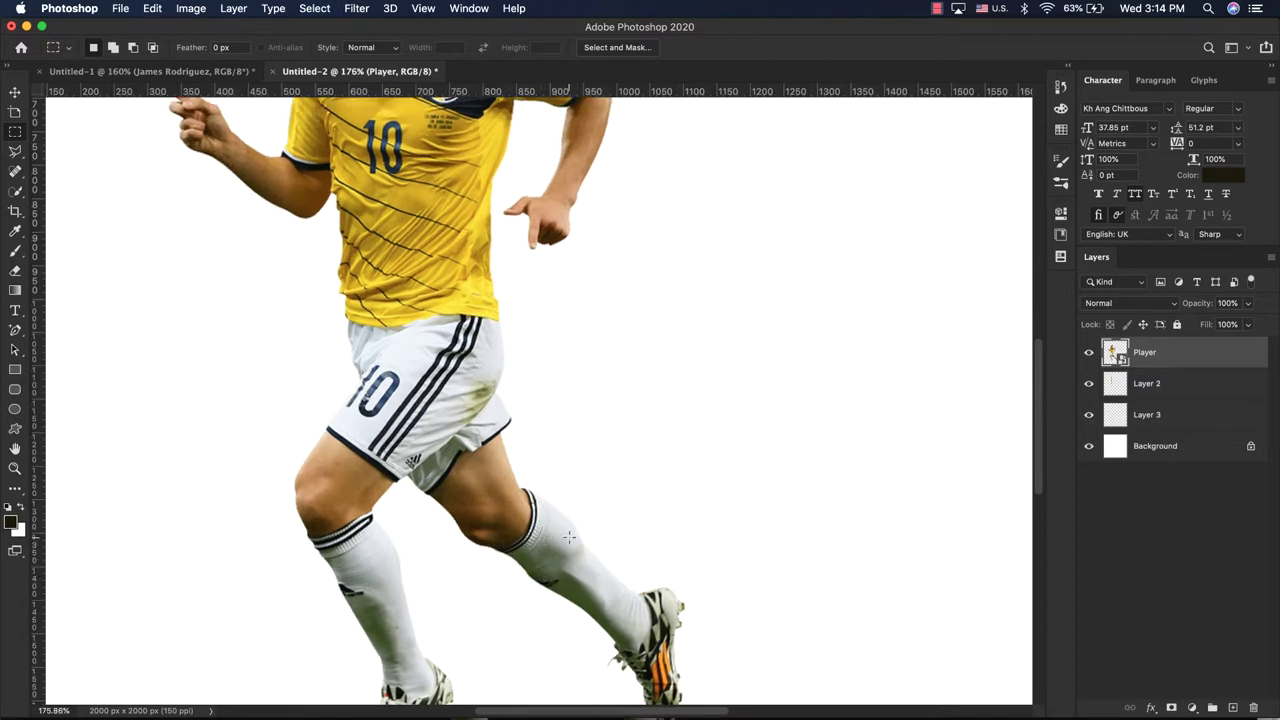
left_click_drag(568, 538, 578, 595)
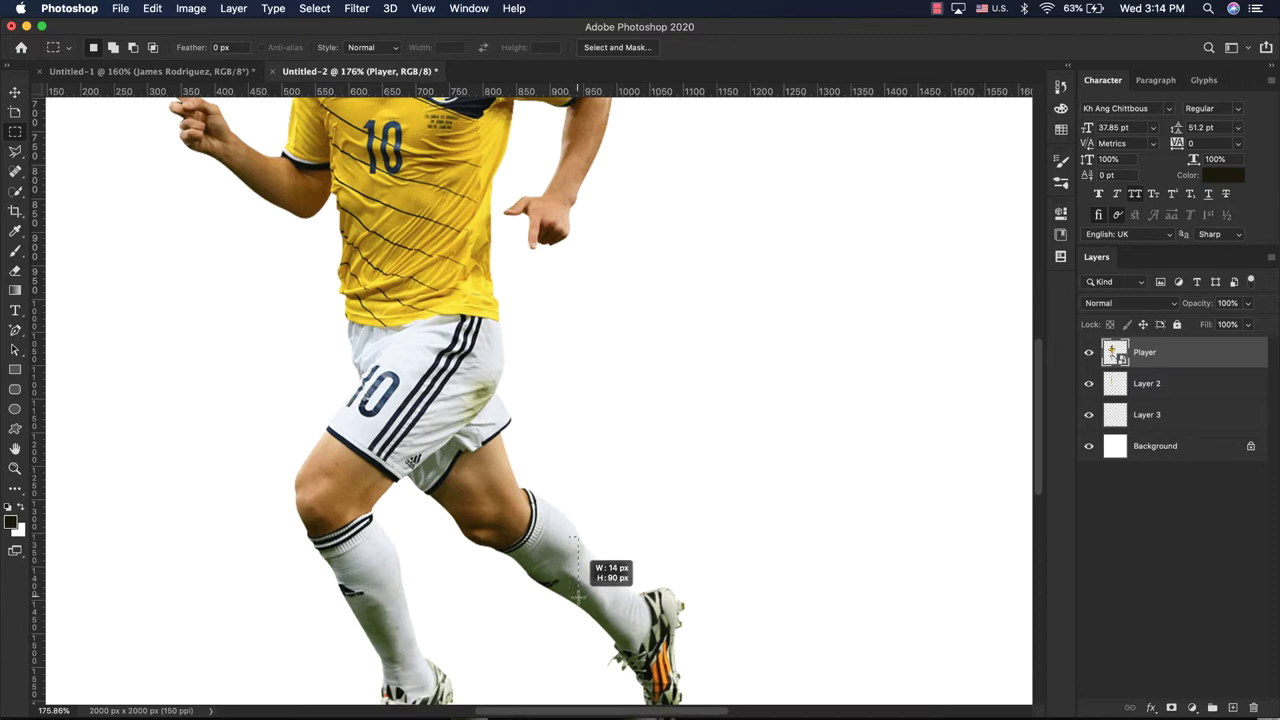
left_click_drag(577, 595, 577, 597)
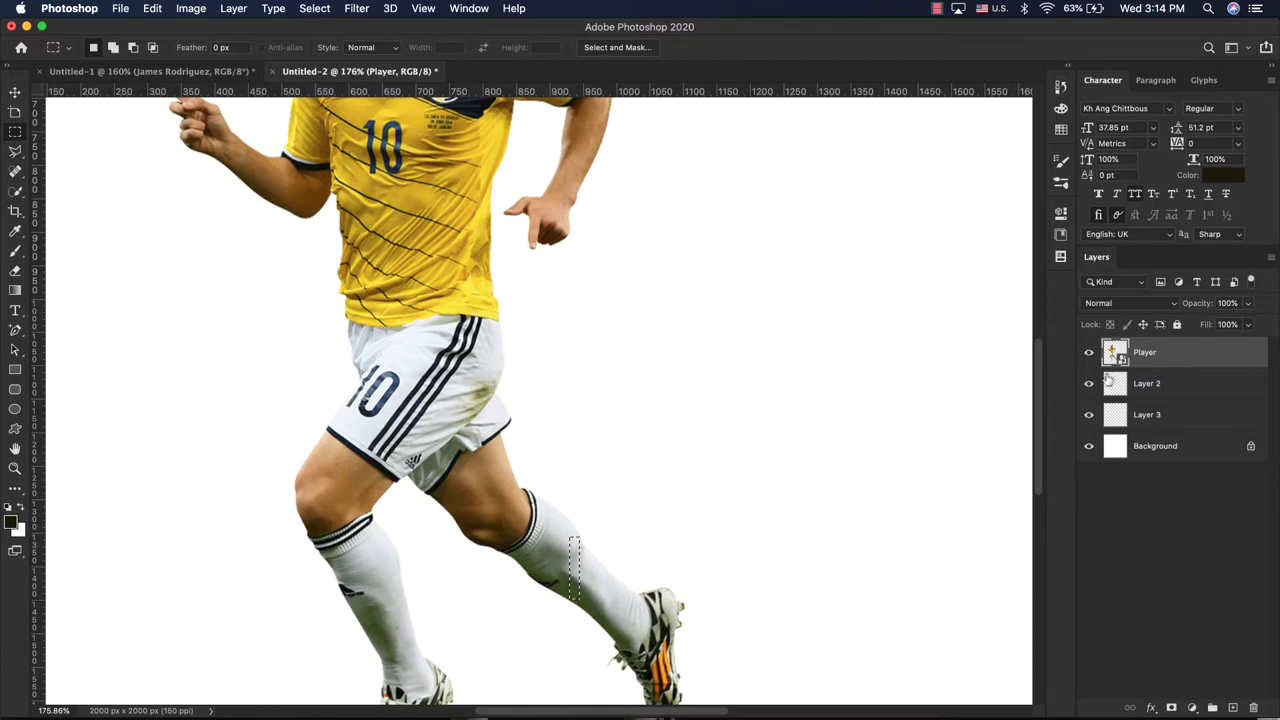
key("super+j")
left_click_drag(1205, 362, 1200, 458)
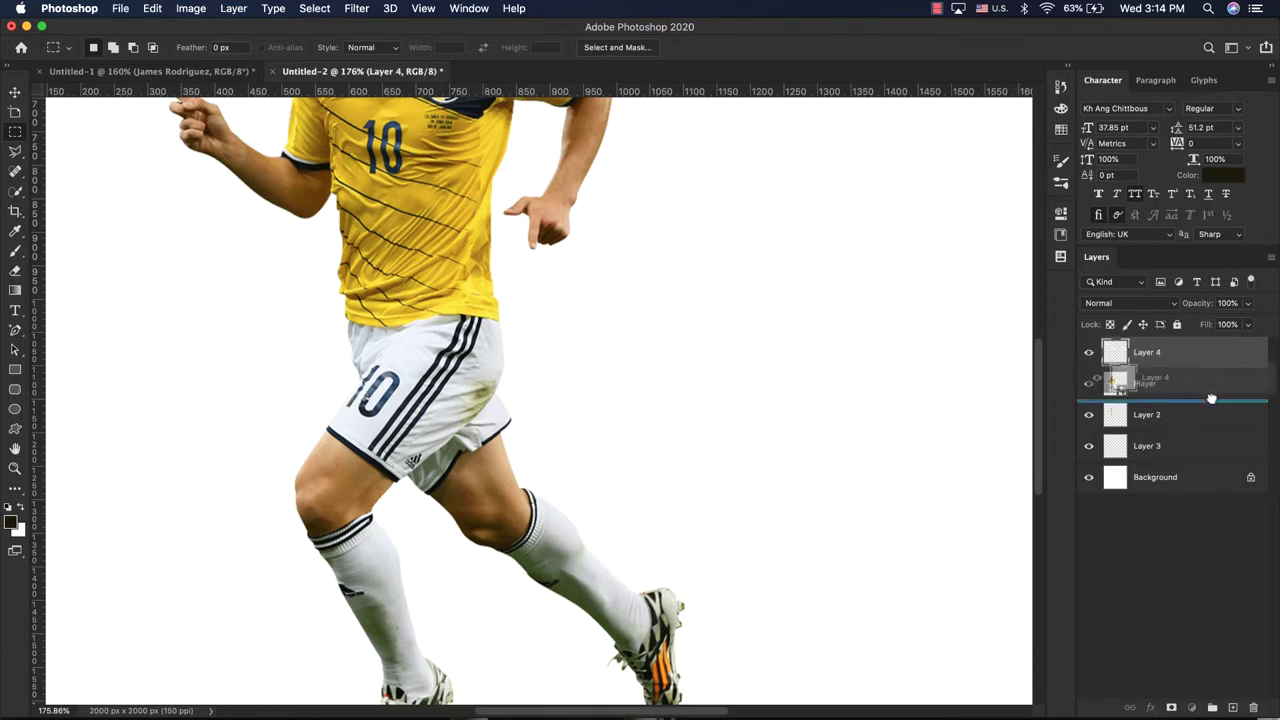
Copy a thin strip down the shoe onto Layer 5, just above the Background
left_click(1170, 366)
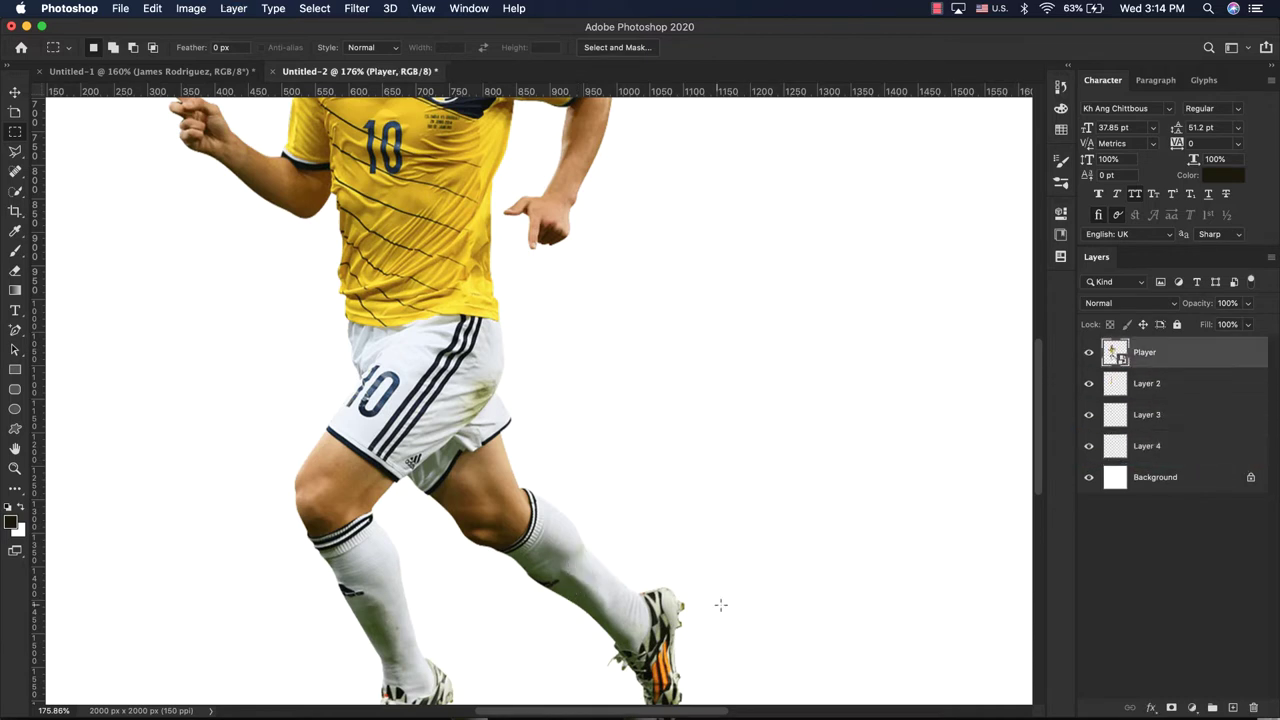
scroll(700, 600, "down", 3)
scroll(680, 570, "down", 5)
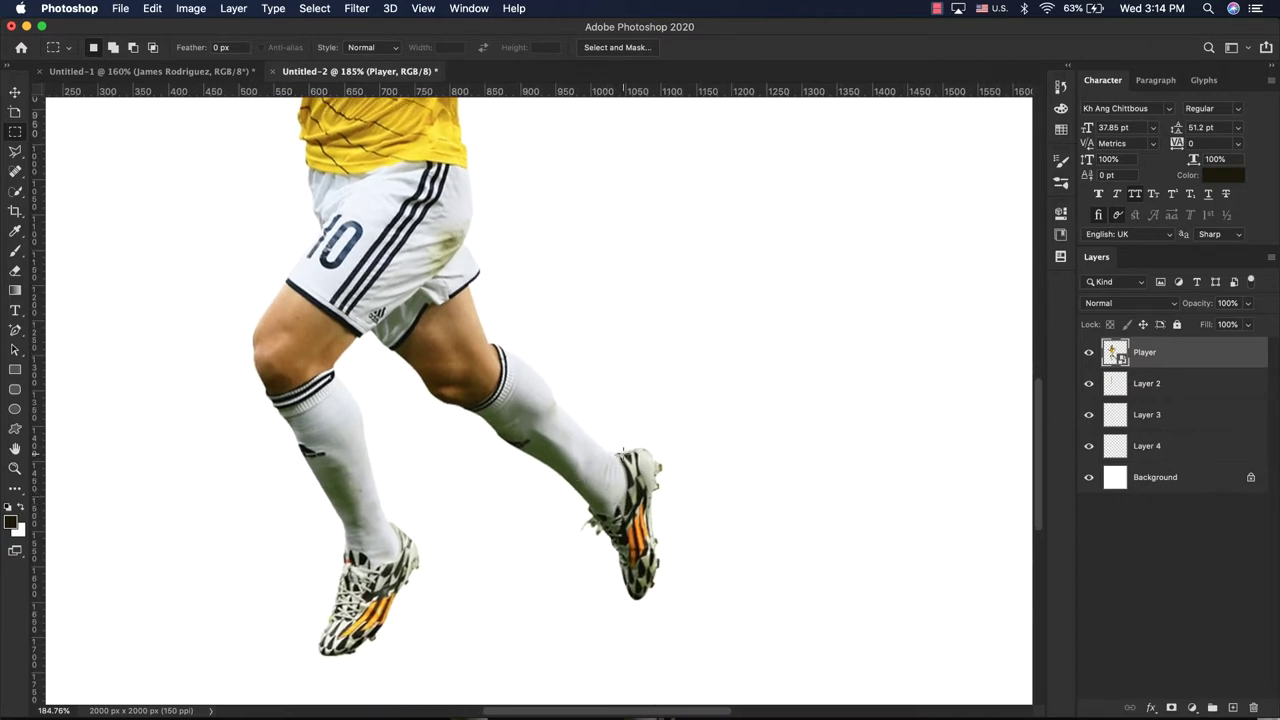
left_click_drag(624, 450, 638, 603)
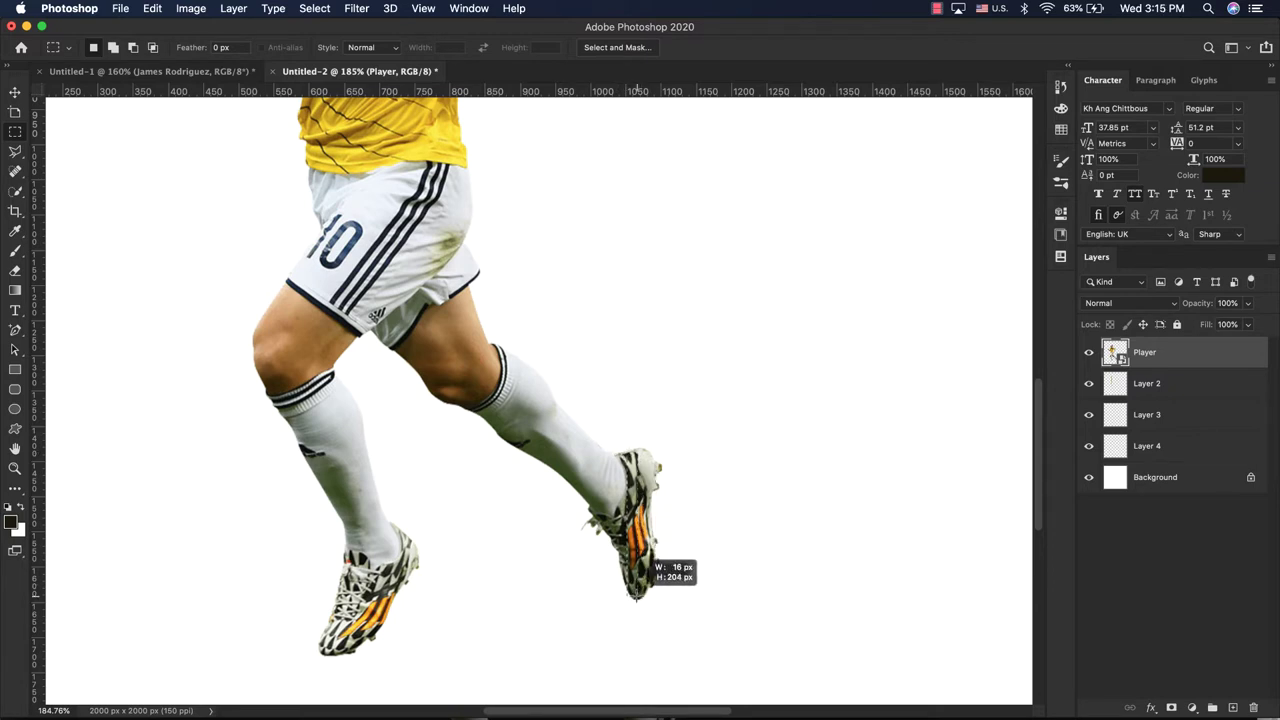
scroll(638, 603, "up", 5)
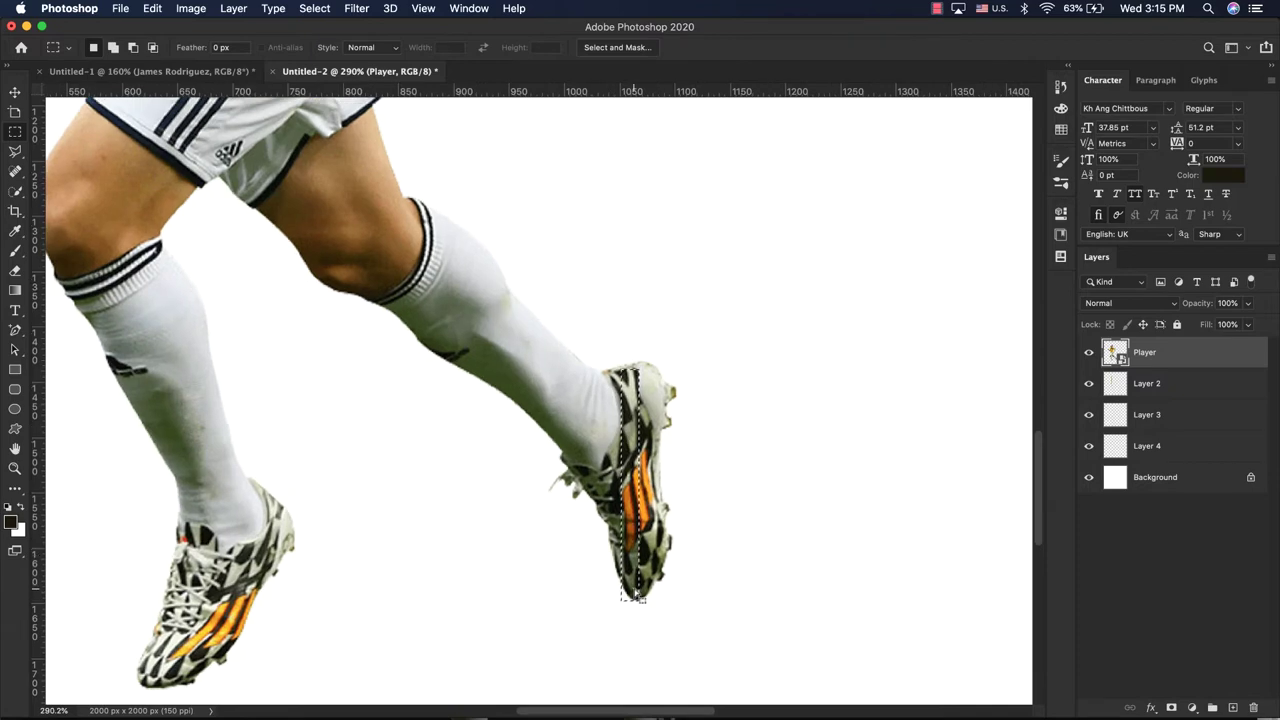
left_click_drag(638, 603, 640, 591)
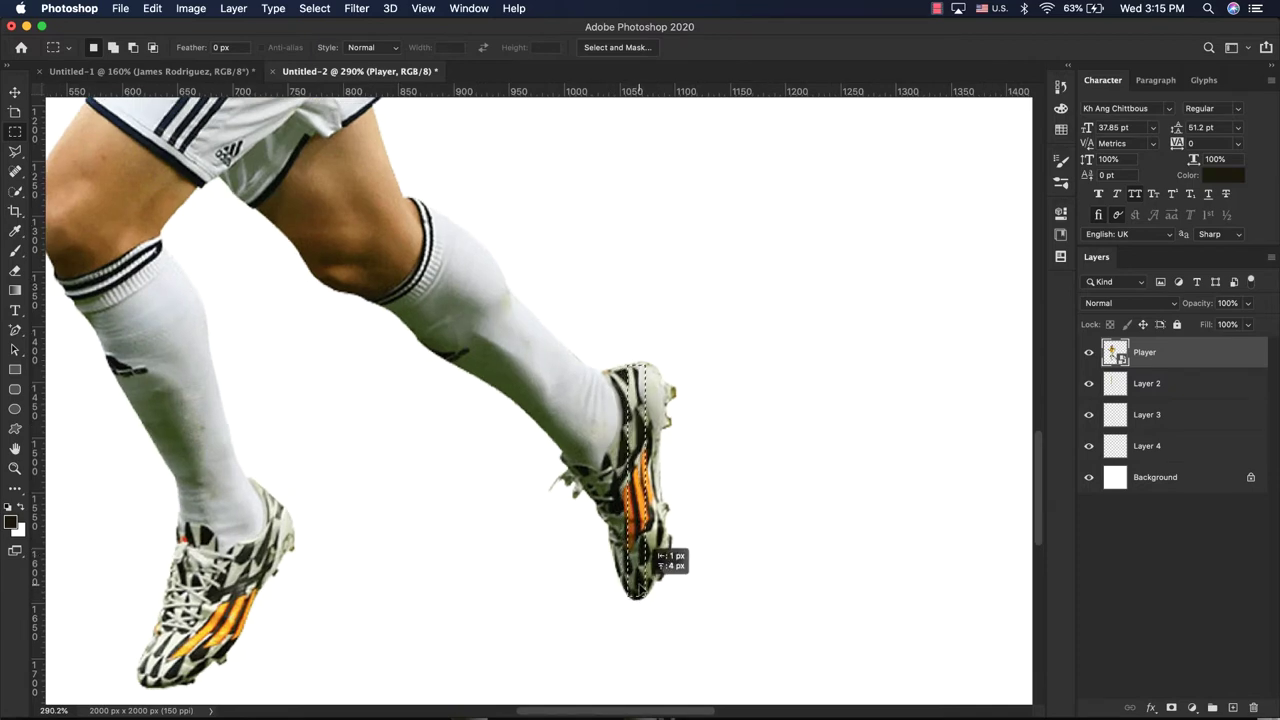
key("super+j")
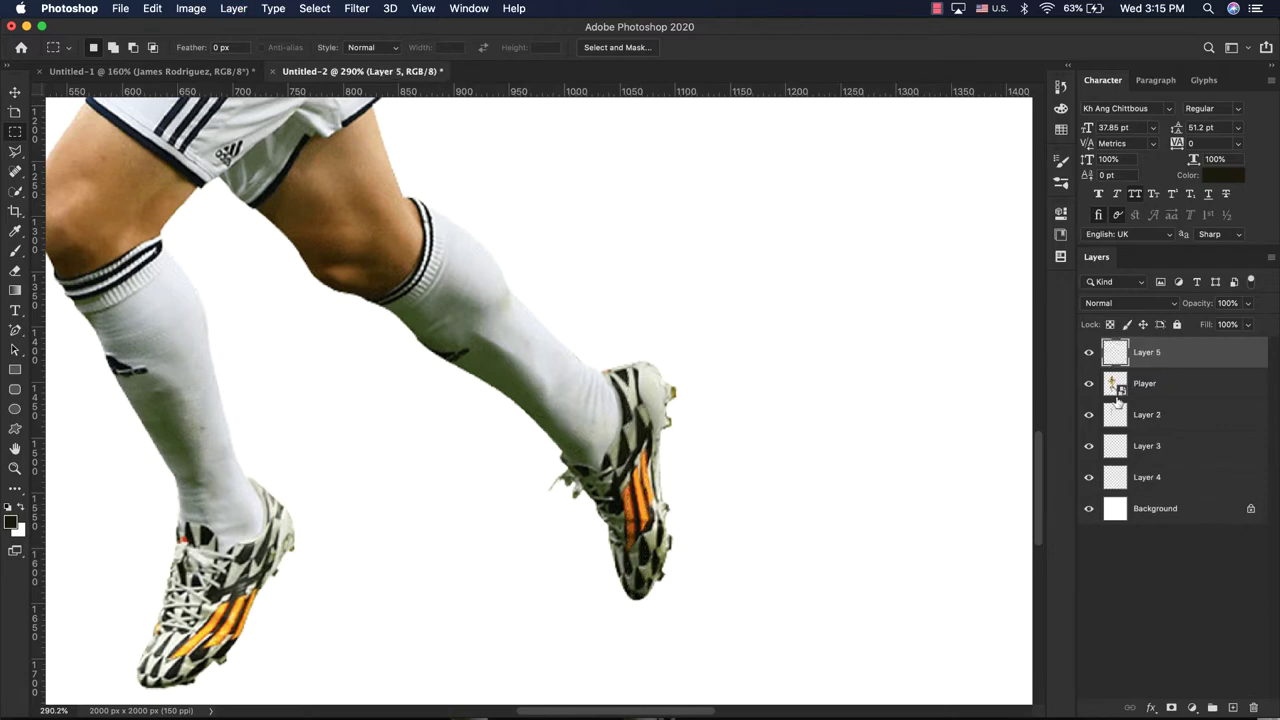
left_click_drag(1185, 372, 1186, 494)
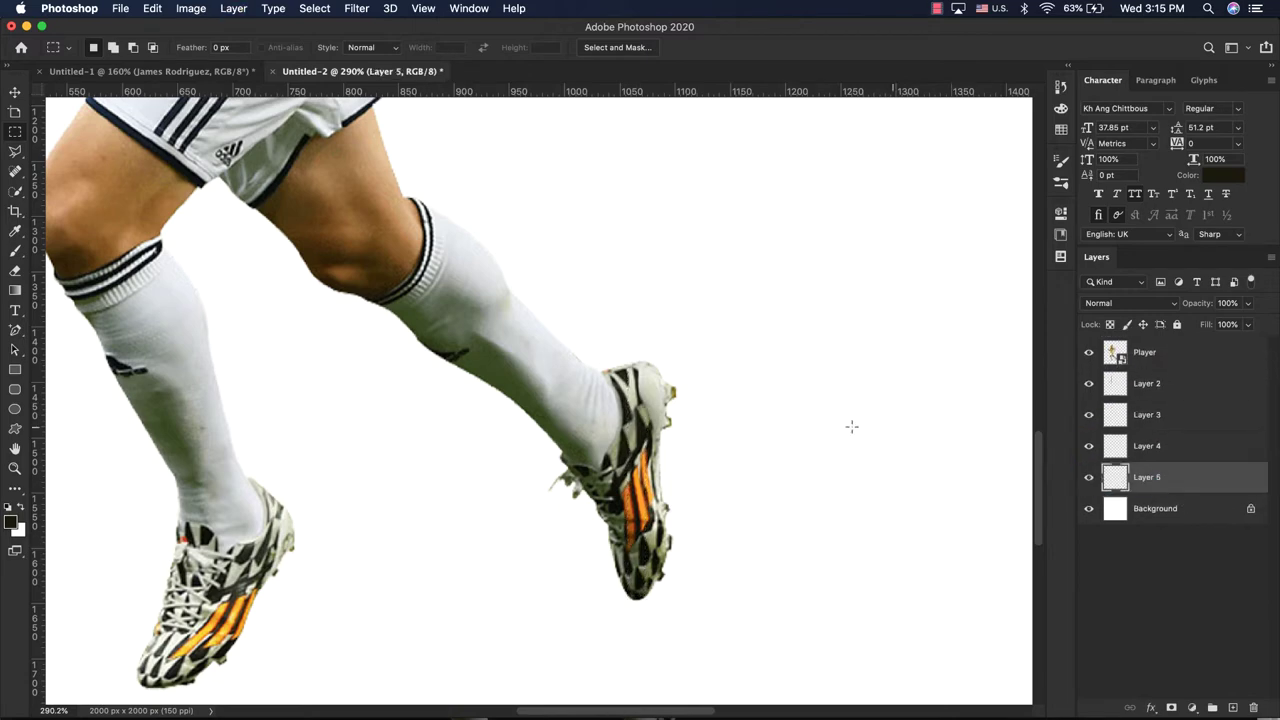
scroll(750, 418, "down", 1)
Toggle Player's visibility to check the strips, then free-transform the Layer 2 strip
scroll(750, 418, "down", 5)
left_click(18, 92)
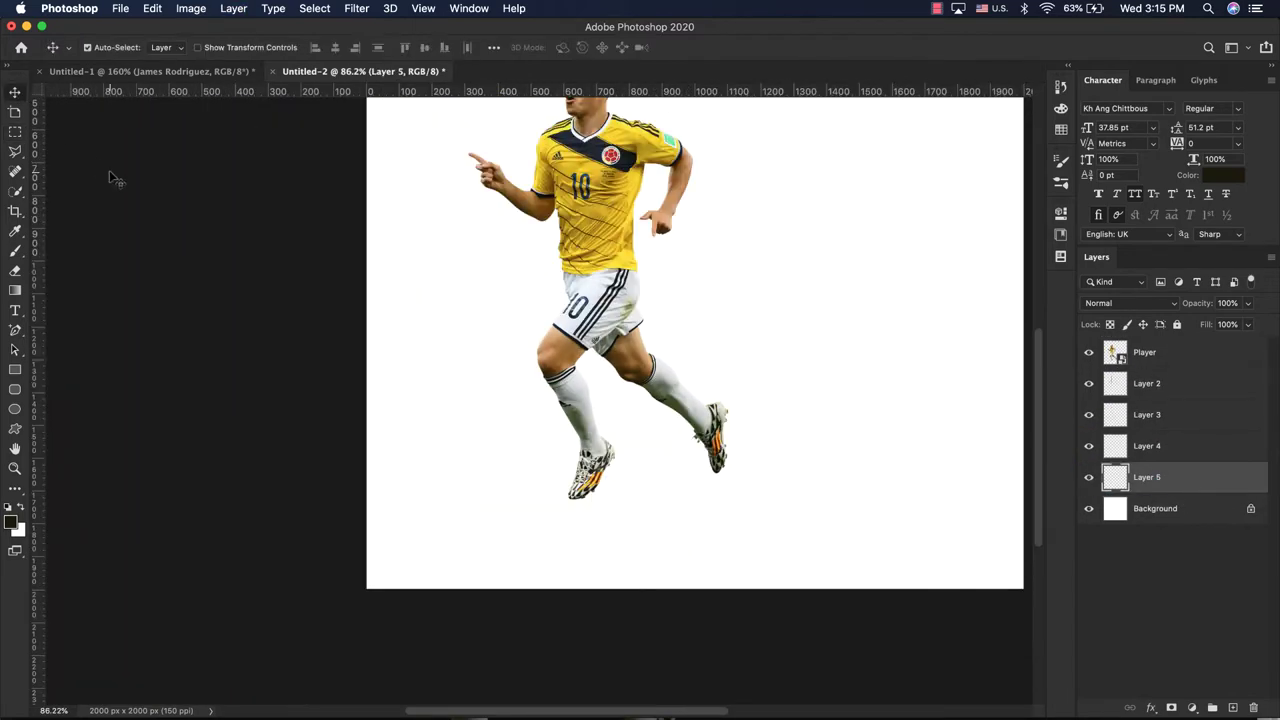
key("super+0")
left_click(1088, 353)
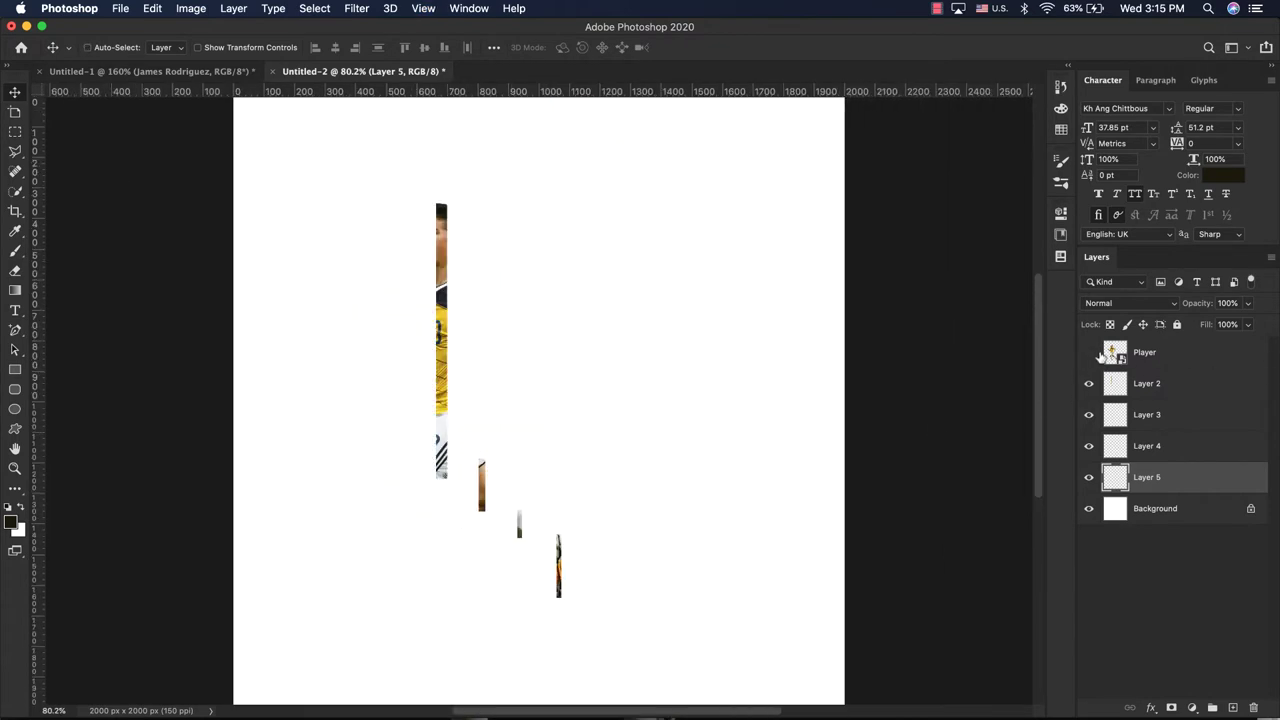
left_click(1089, 353)
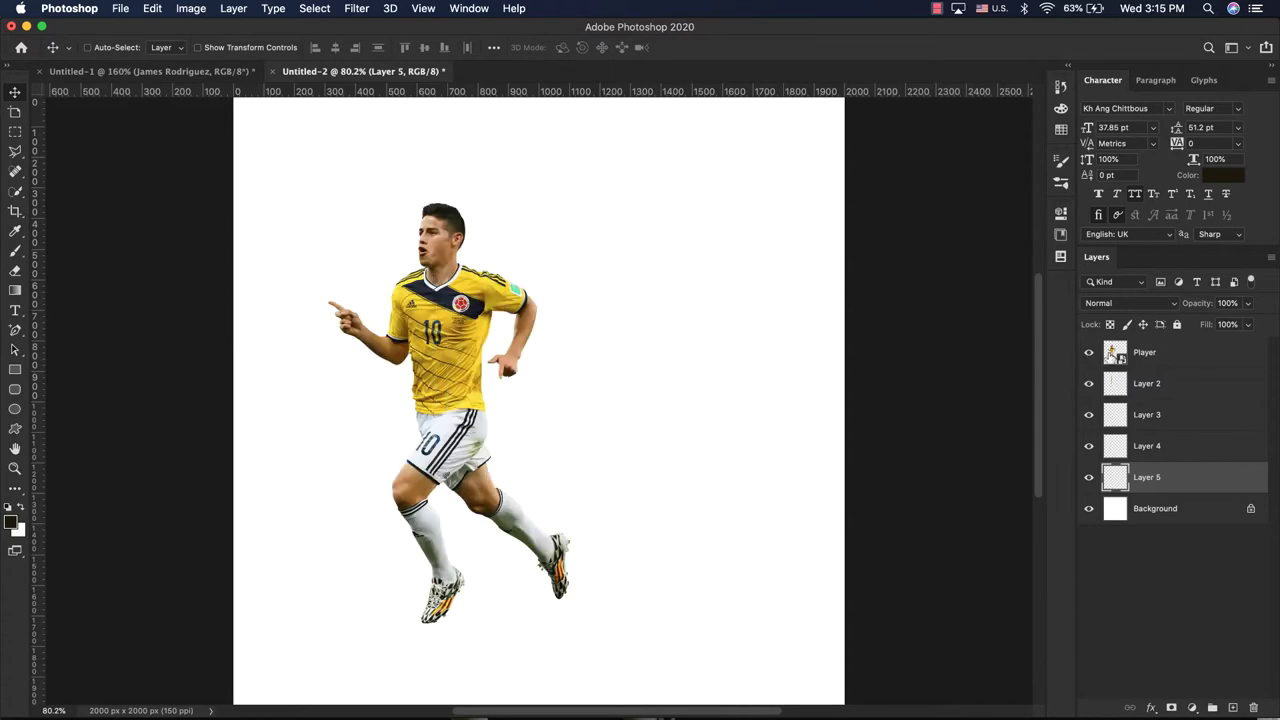
left_click(1160, 362)
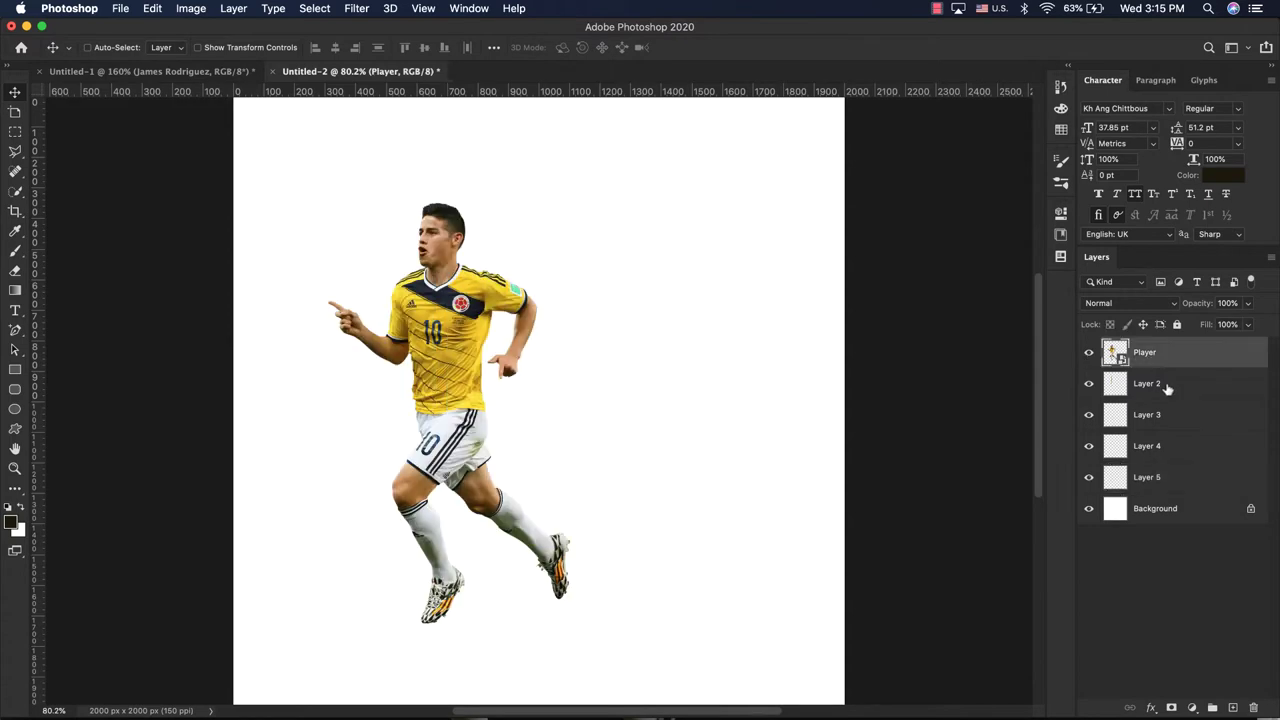
left_click(1167, 389)
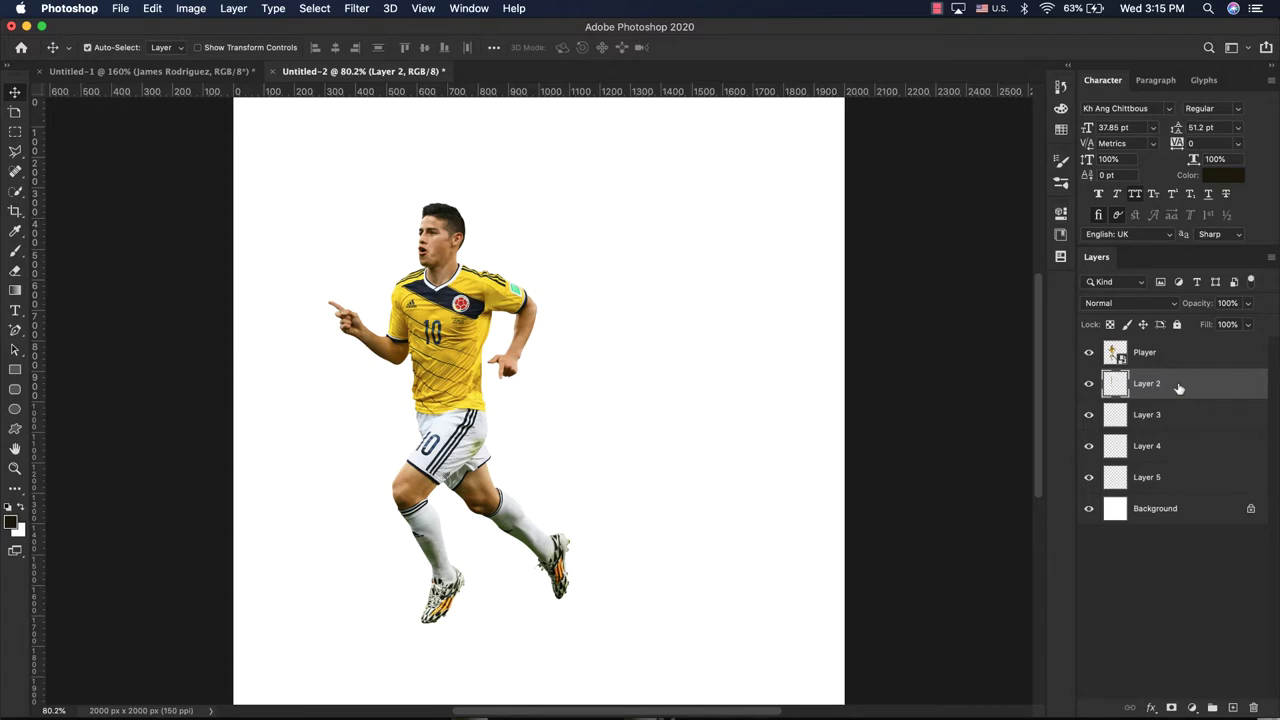
key("ctrl+t")
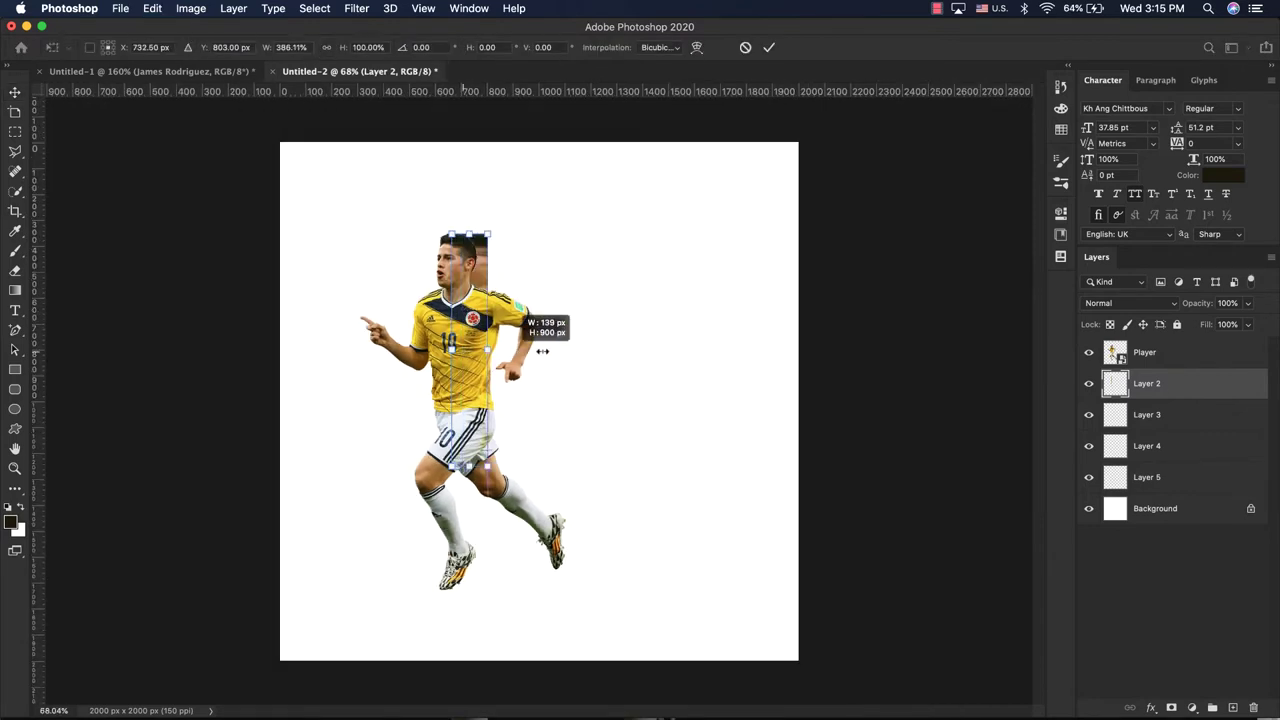
Stretch the Layer 2 and Layer 3 strips rightward to the canvas edge
left_click_drag(458, 349, 798, 349)
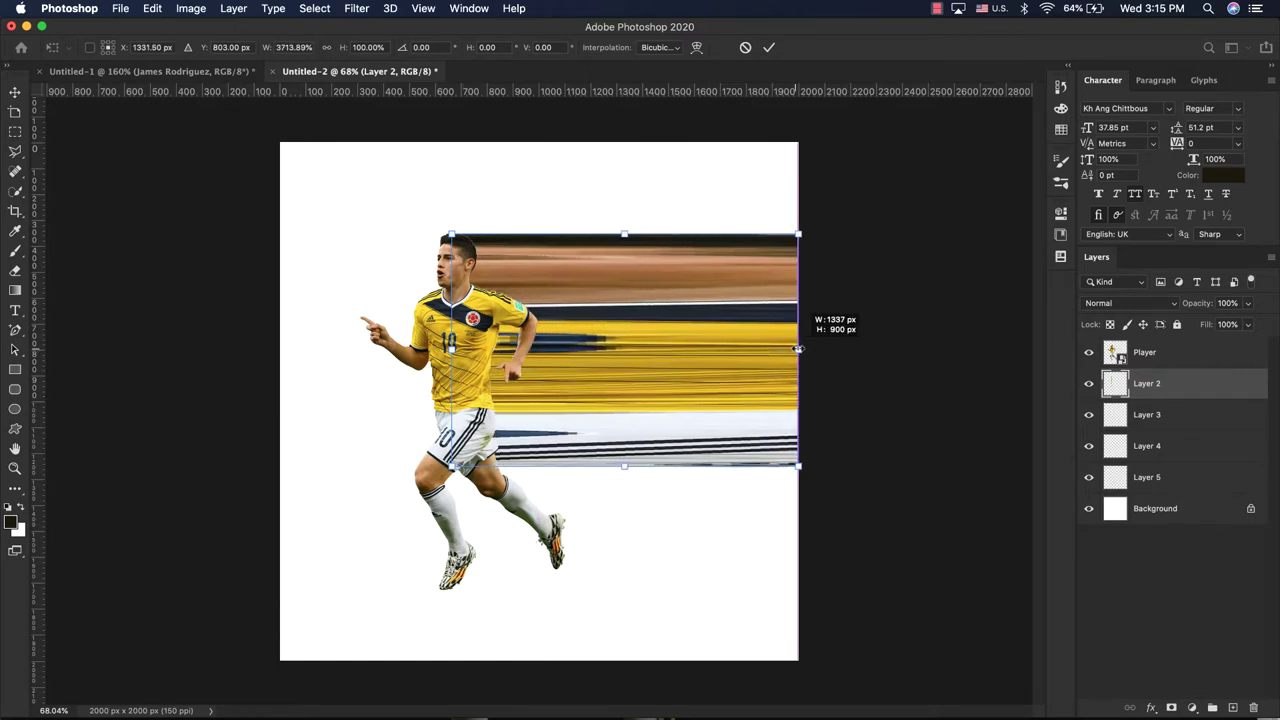
left_click(769, 48)
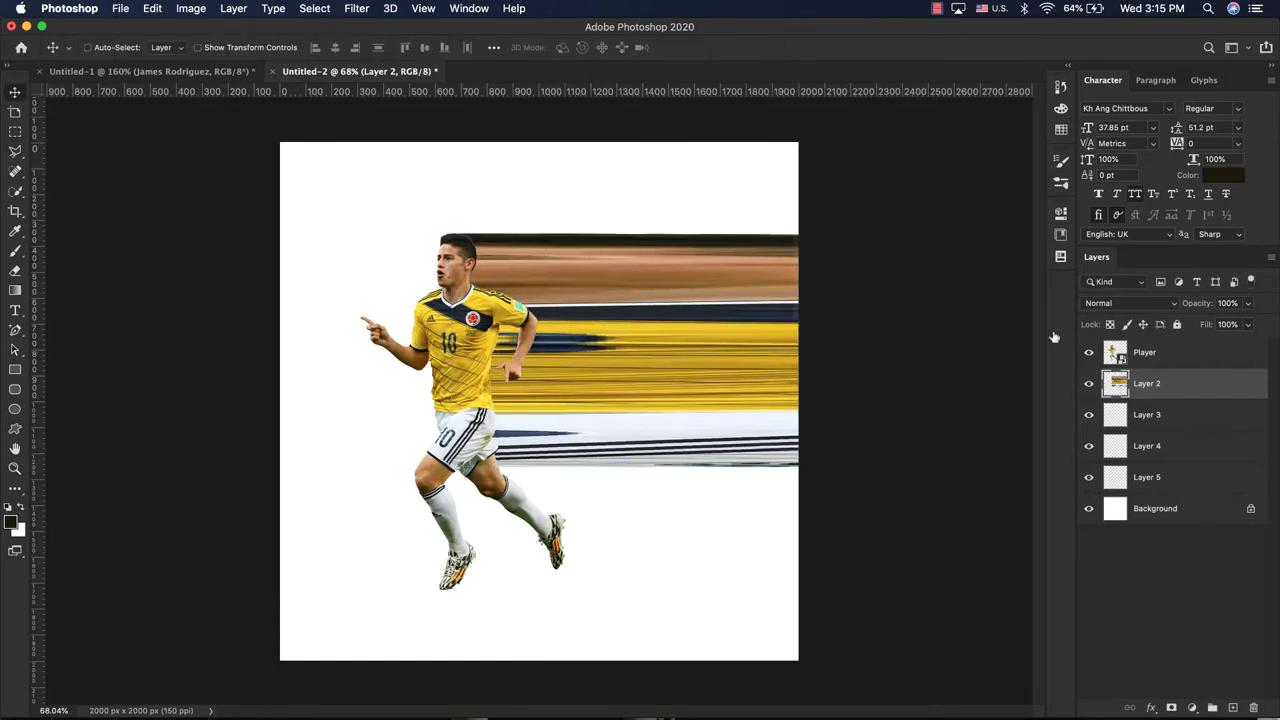
left_click(1203, 419)
key("ctrl+t")
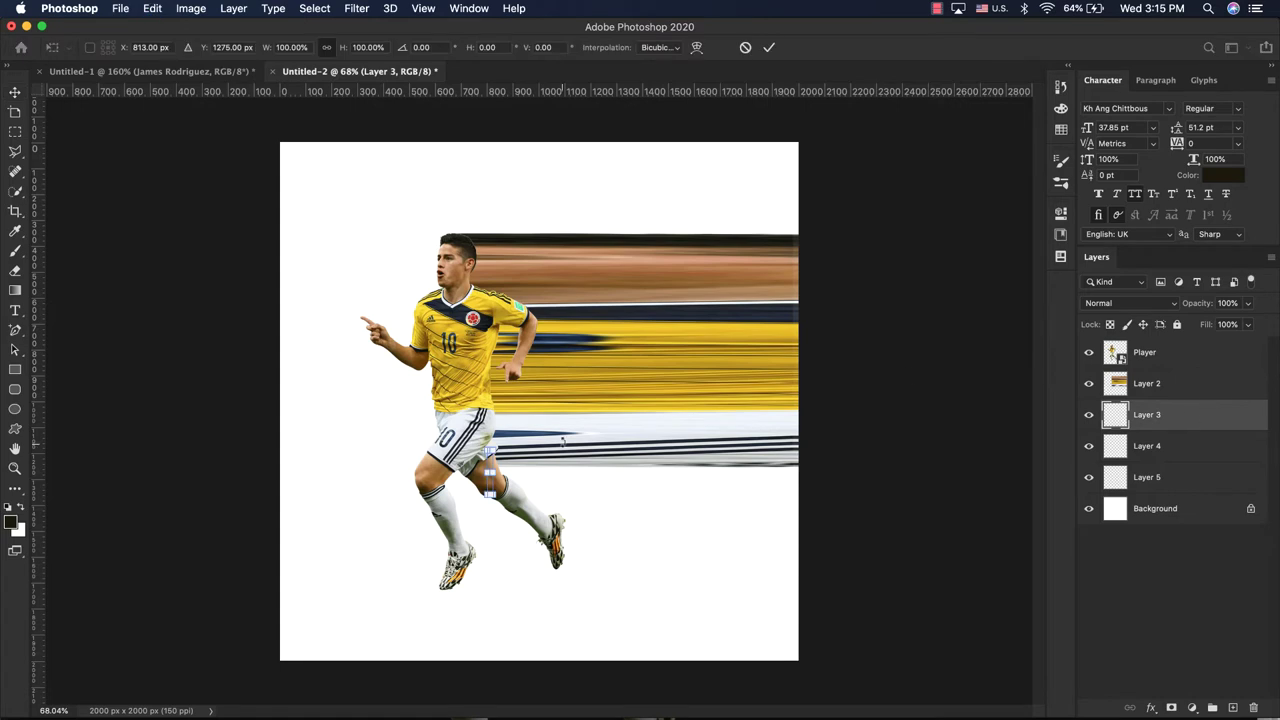
left_click_drag(492, 472, 800, 466)
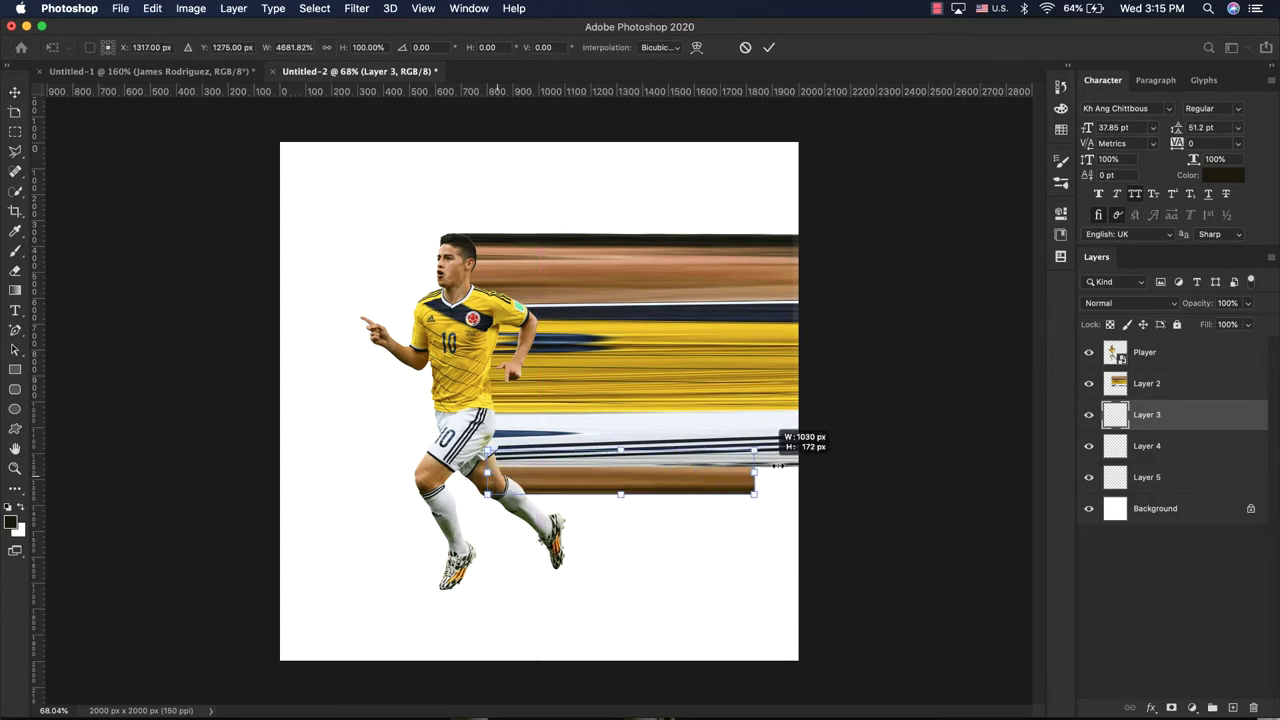
left_click(768, 47)
Stretch the Layer 4 and Layer 5 strips rightward to the canvas edge
left_click(1176, 452)
key("ctrl+t")
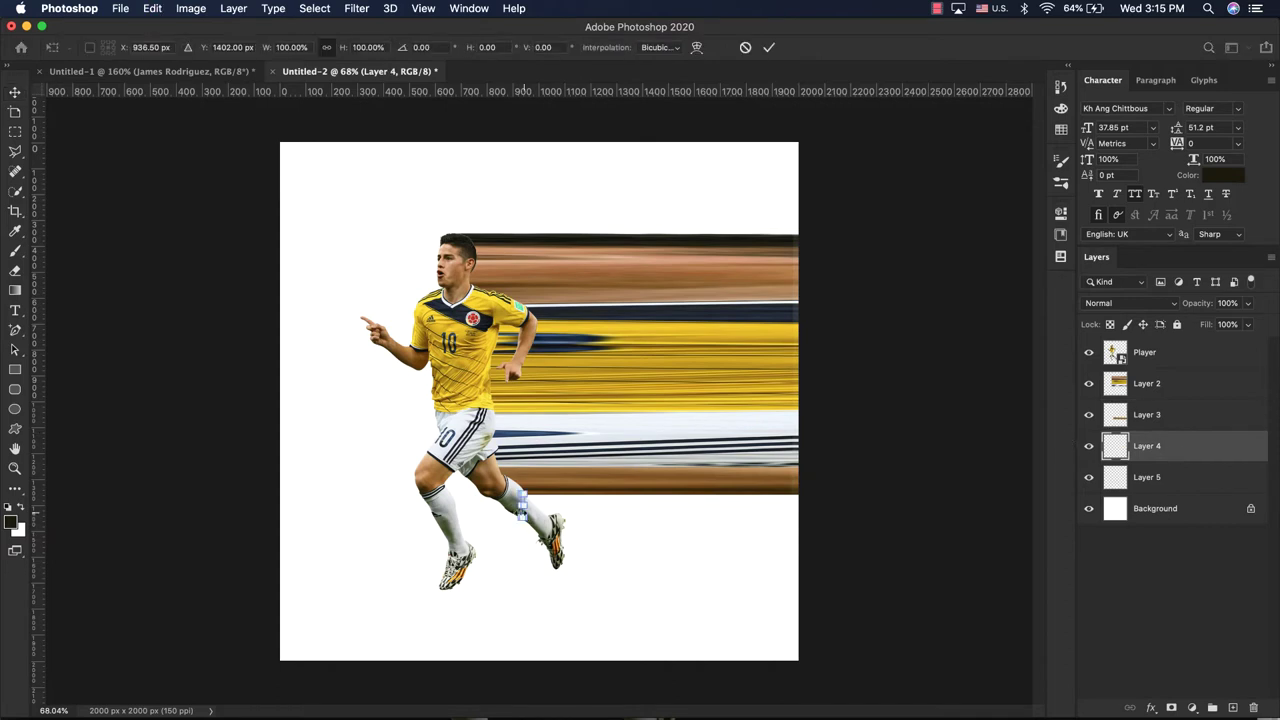
left_click_drag(522, 508, 798, 506)
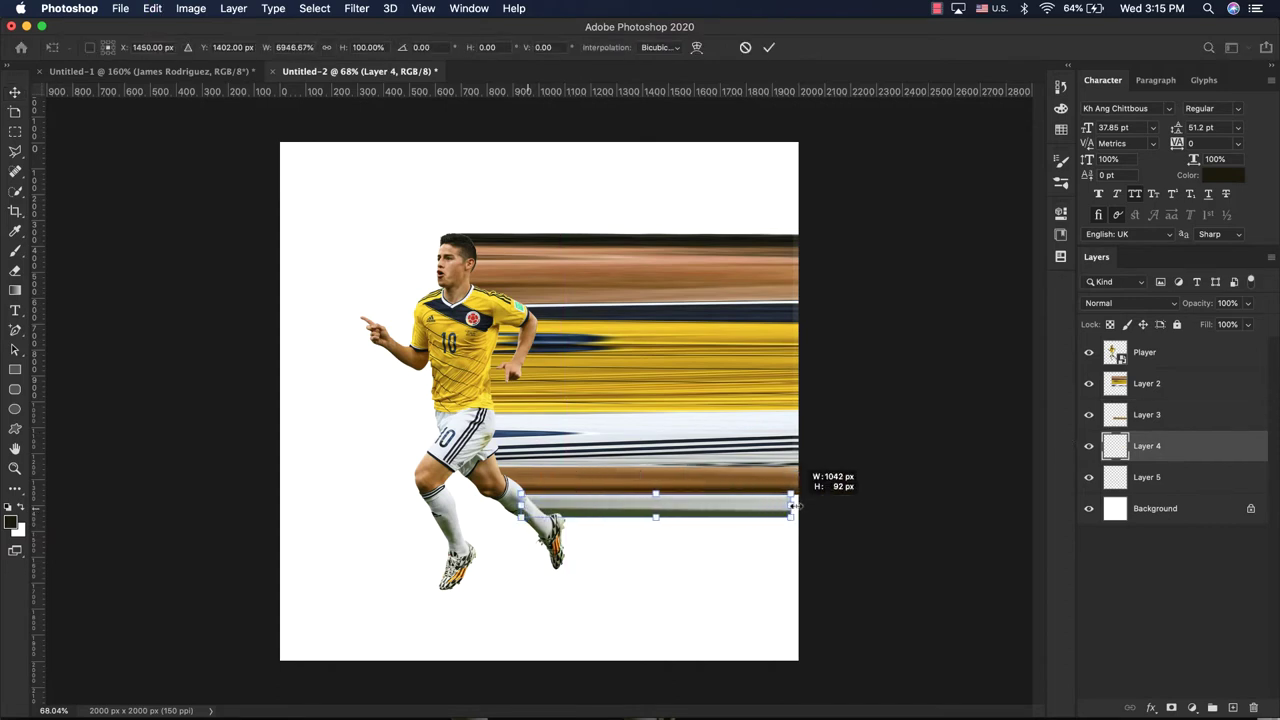
left_click(768, 47)
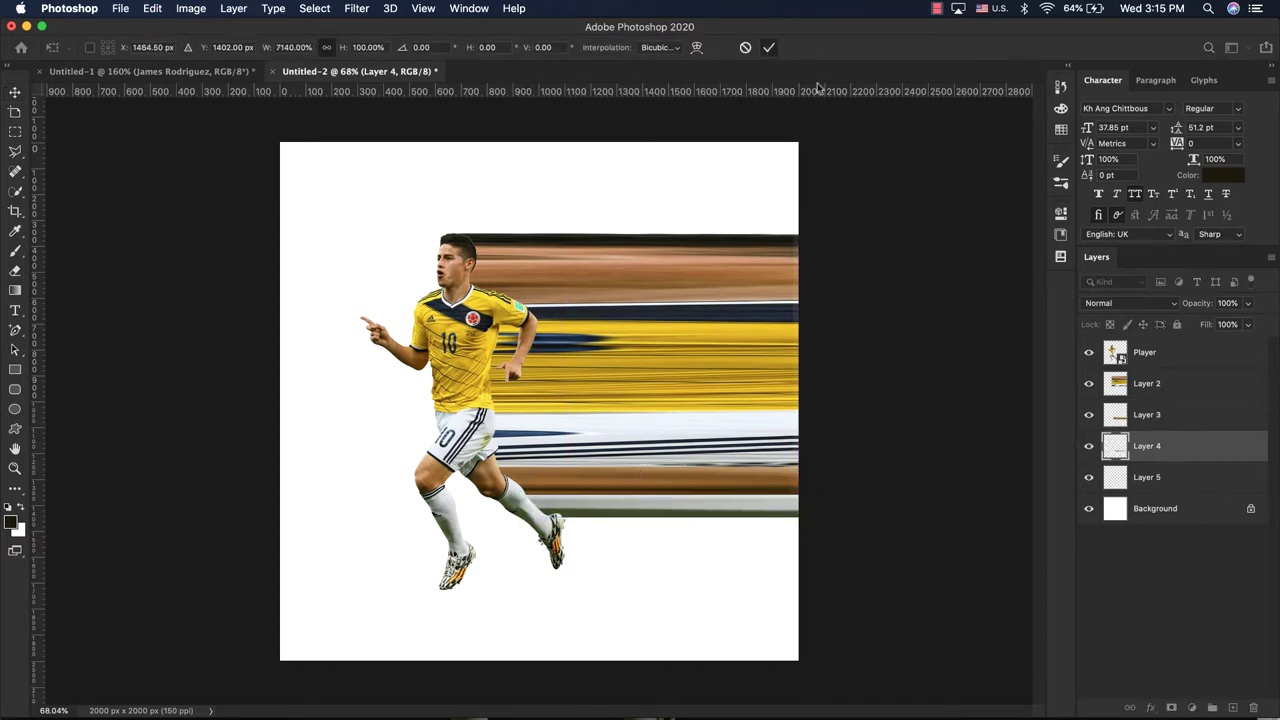
left_click(1187, 484)
key("ctrl+t")
left_click_drag(556, 540, 800, 538)
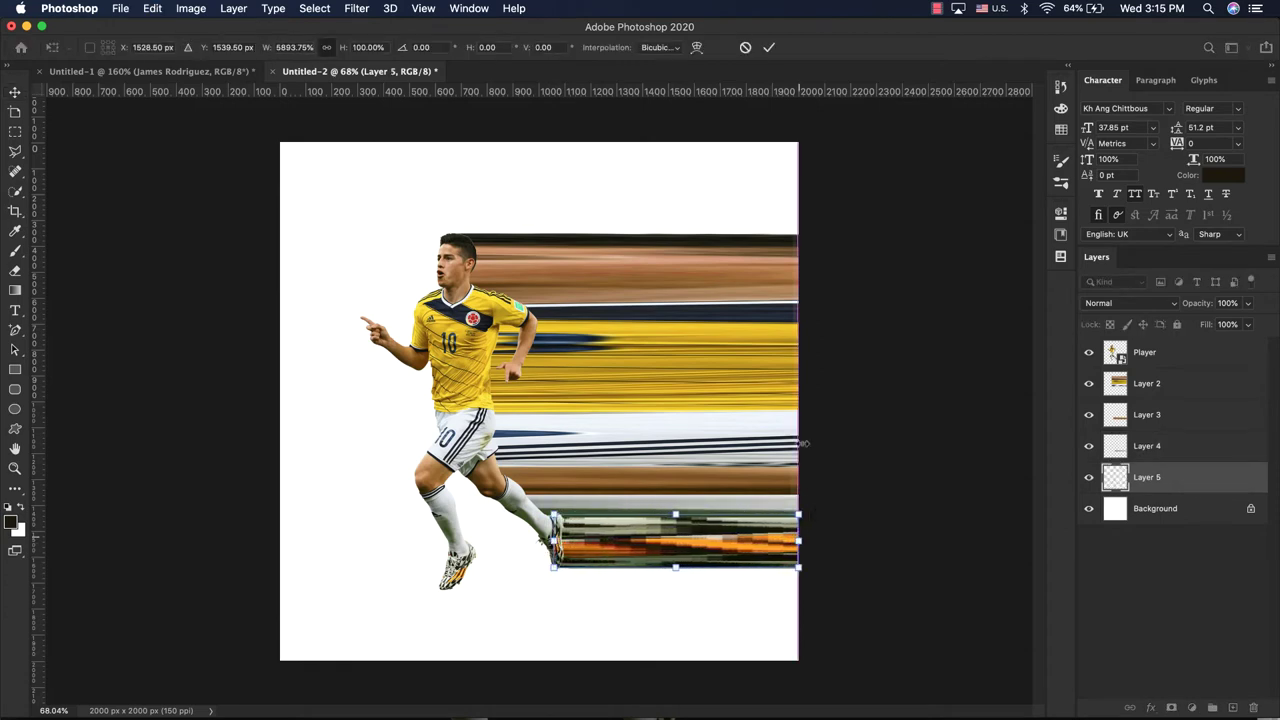
left_click(768, 47)
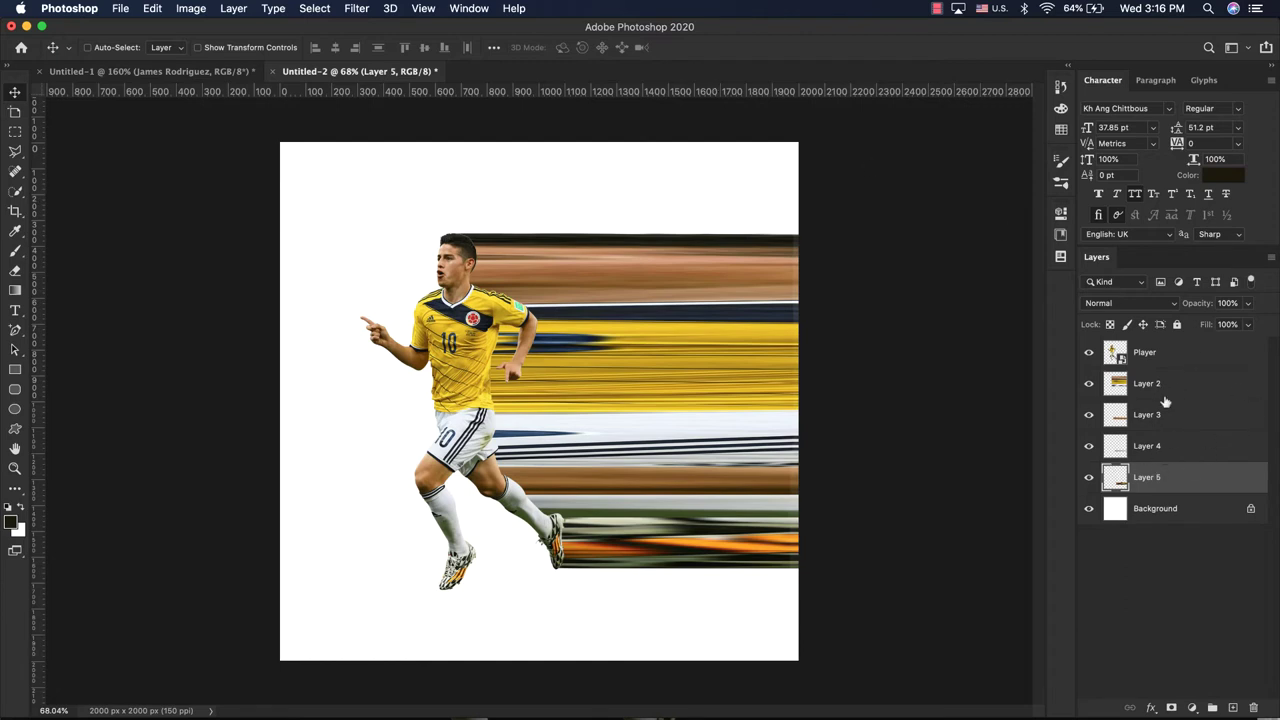
Select the four streak layers, Layers 2 through 5, together
left_click(1168, 449)
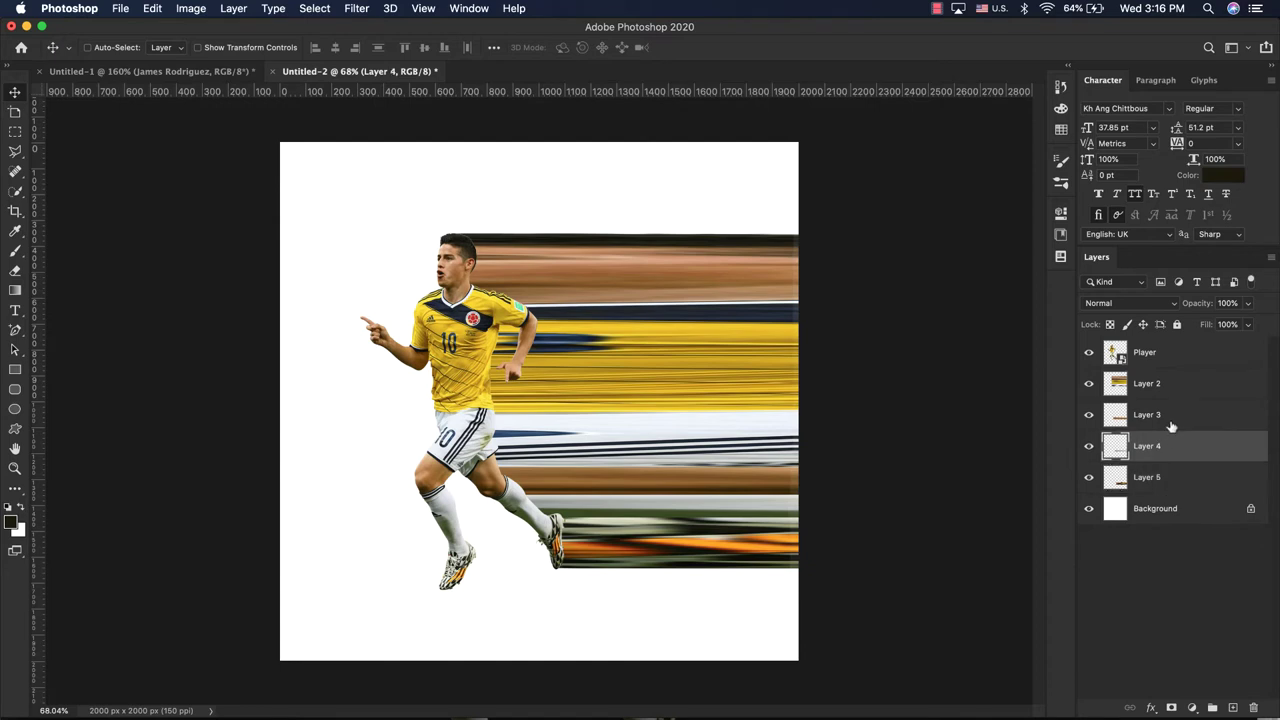
left_click(1171, 418)
left_click(1174, 390)
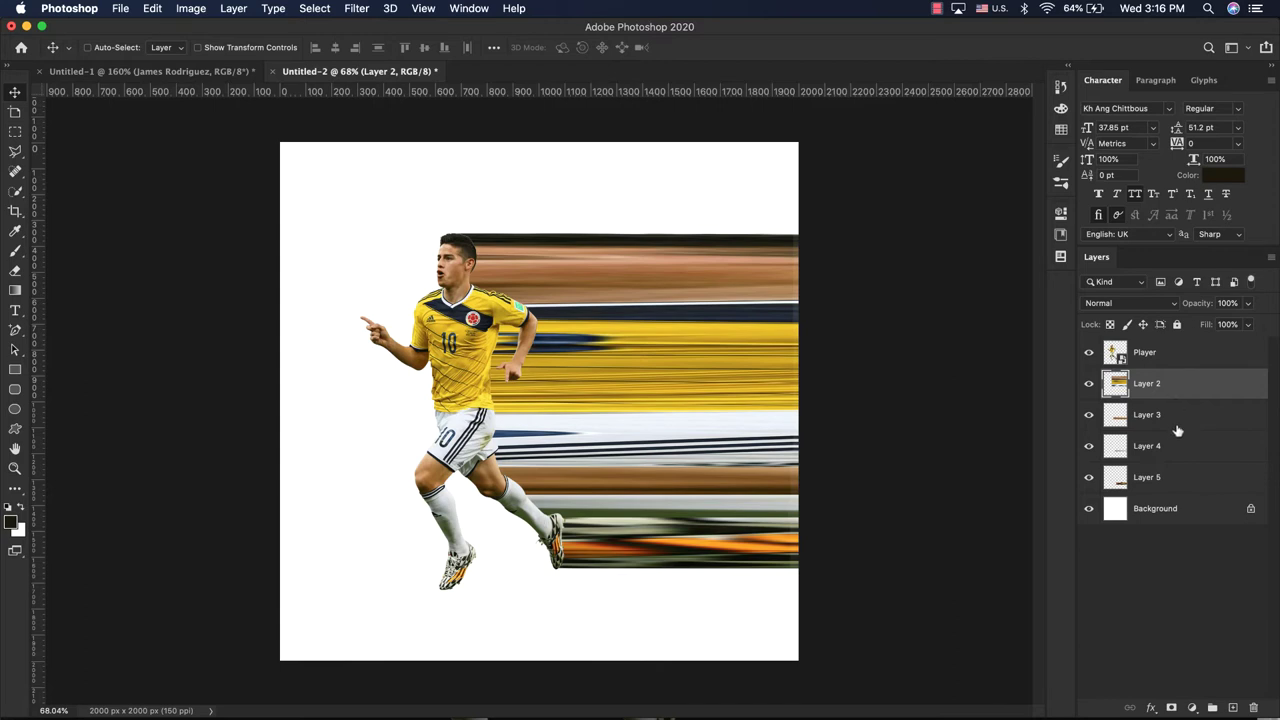
left_click(1176, 419, "super")
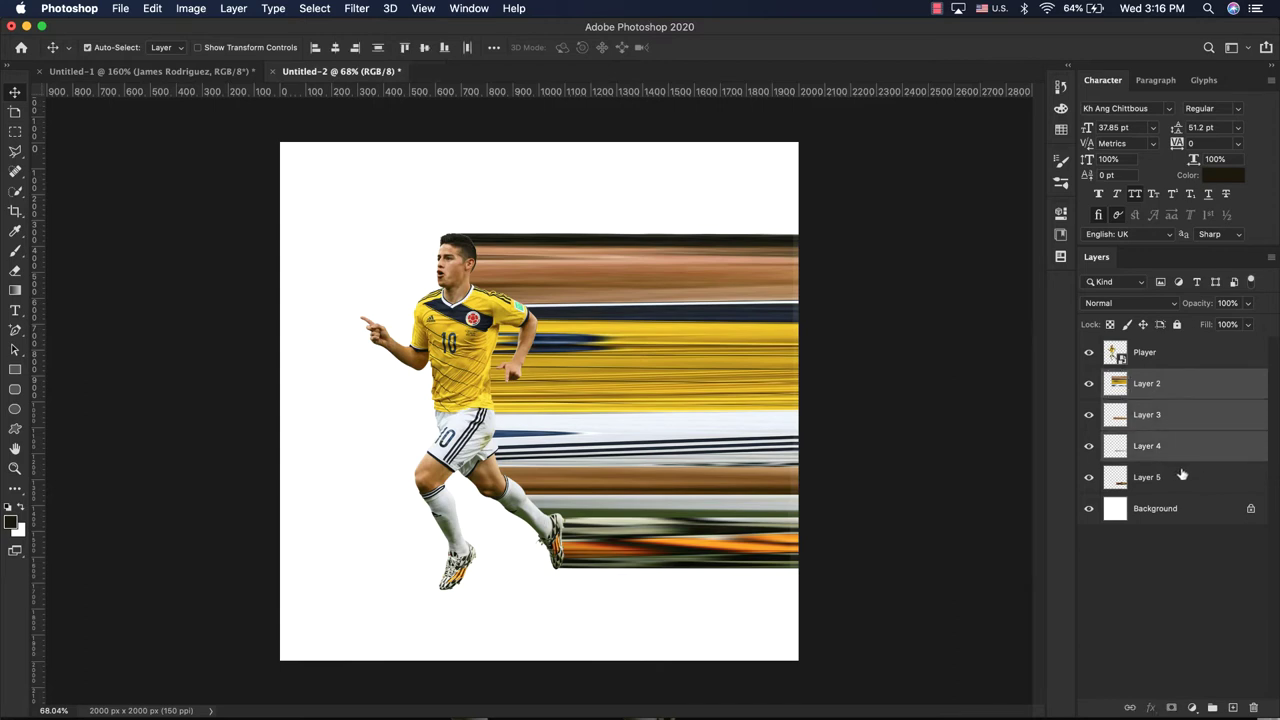
left_click(1180, 450, "super")
left_click(1184, 482, "super")
left_click(1169, 390)
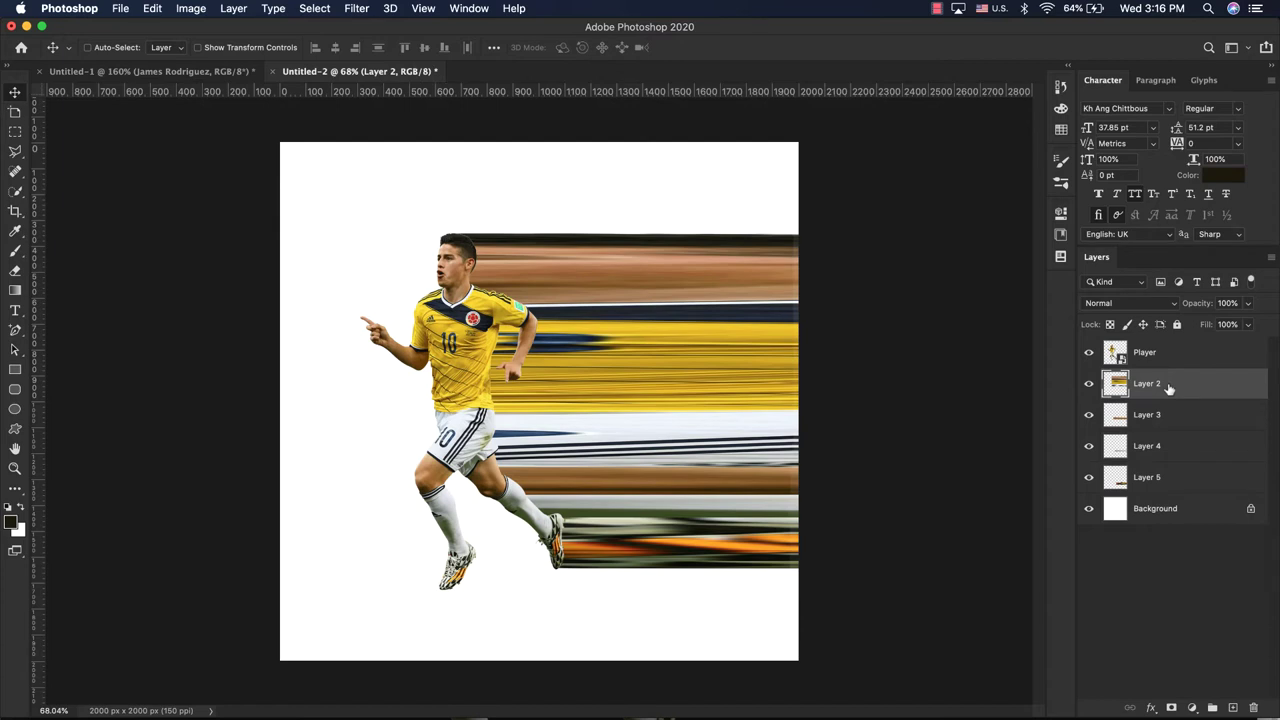
left_click(1185, 483, "shift")
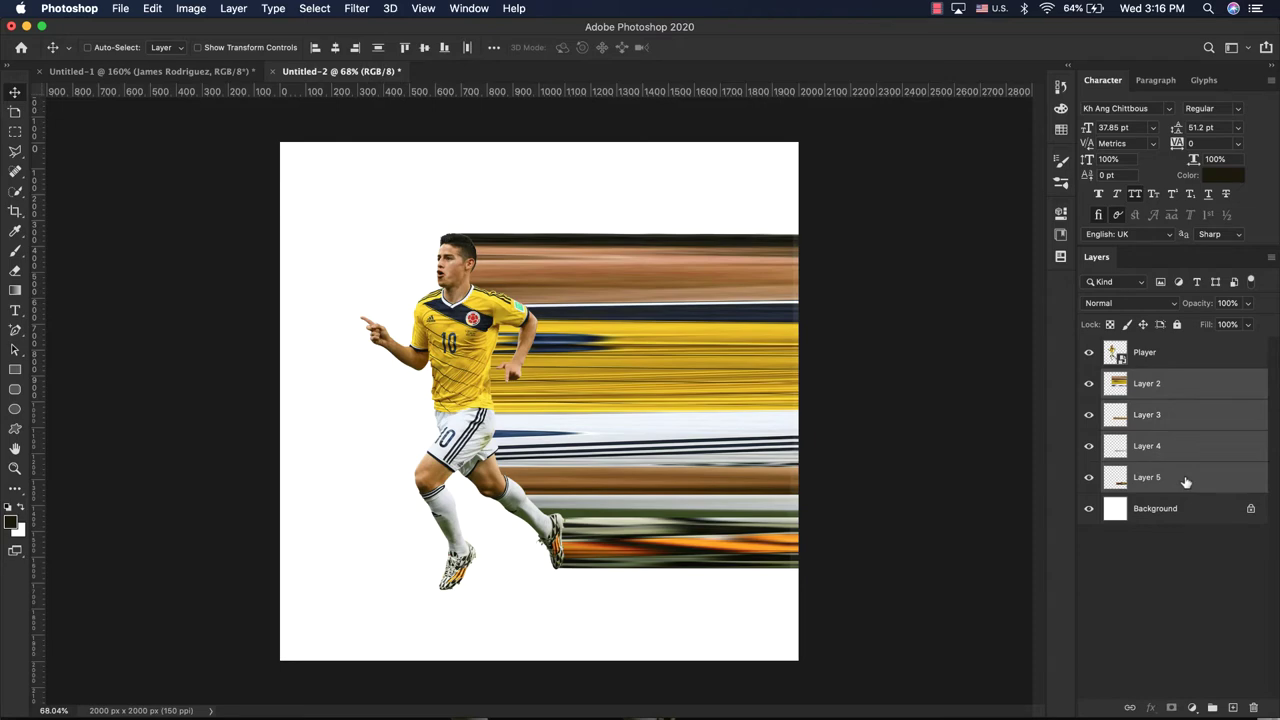
Merge the streaks into Layer 2, make it a smart object, and enable Auto-Select
right_click(1152, 410)
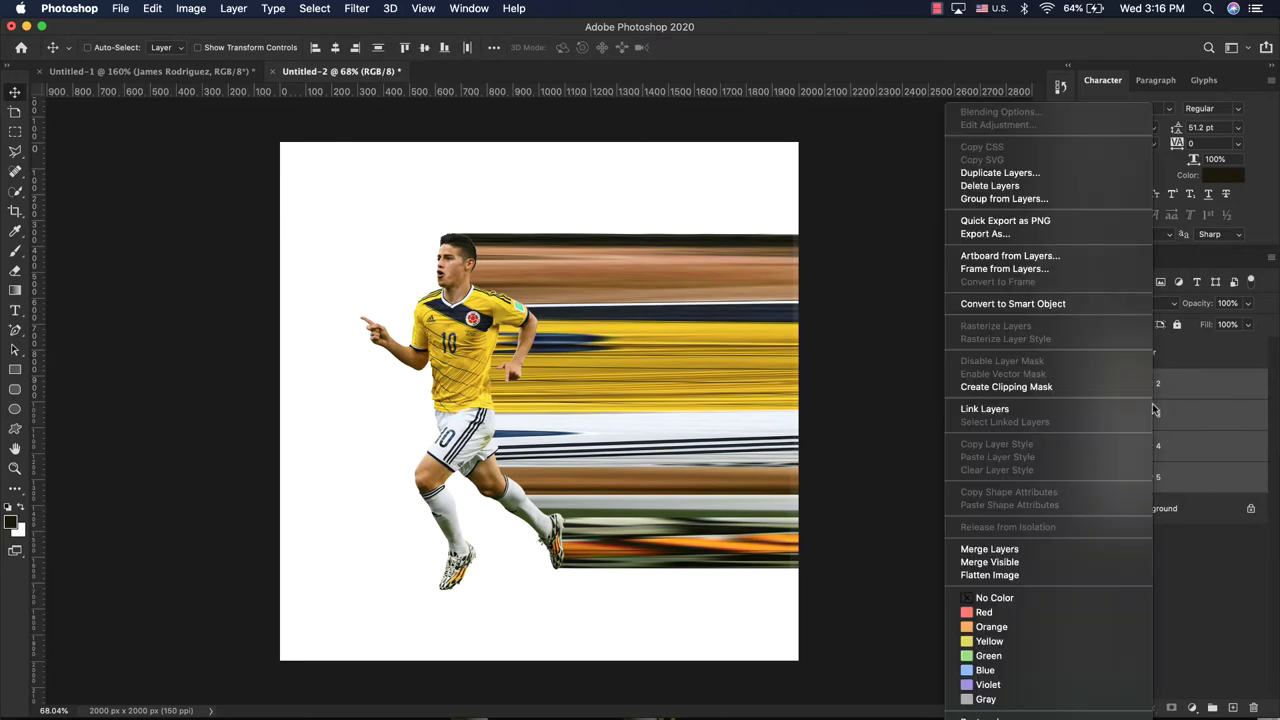
left_click(1010, 548)
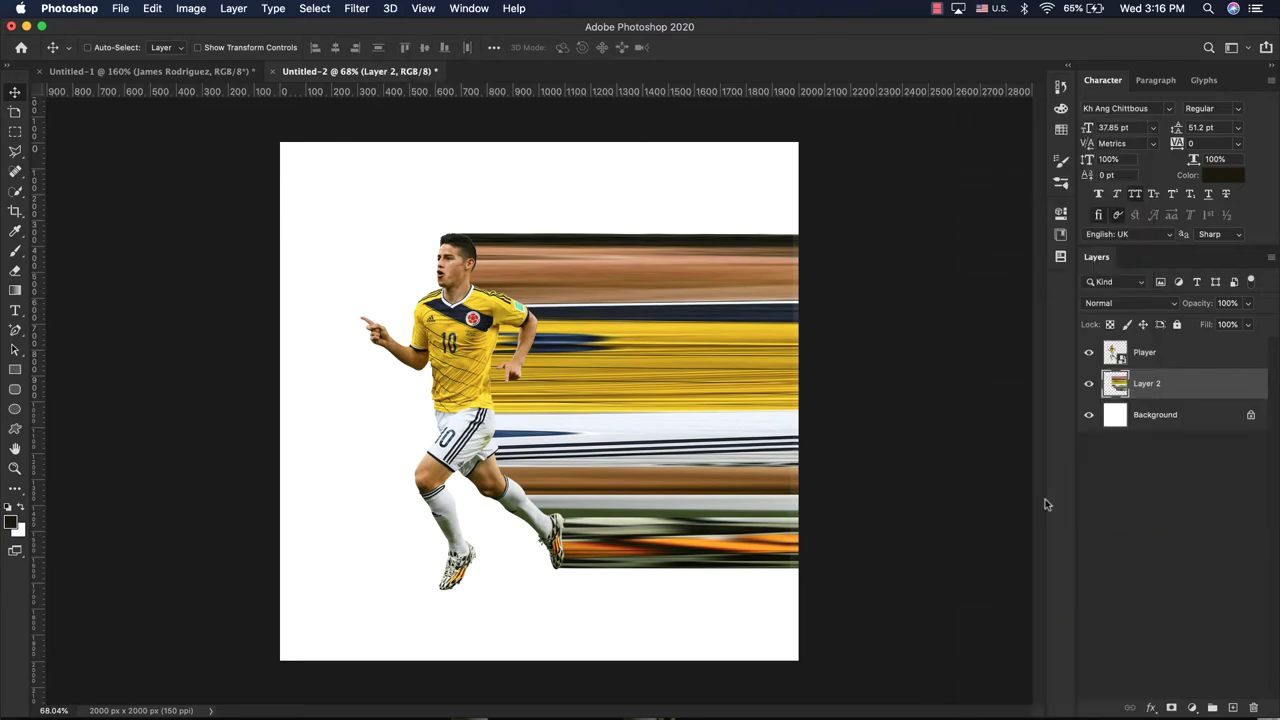
right_click(1172, 398)
left_click(1035, 307)
key("super")
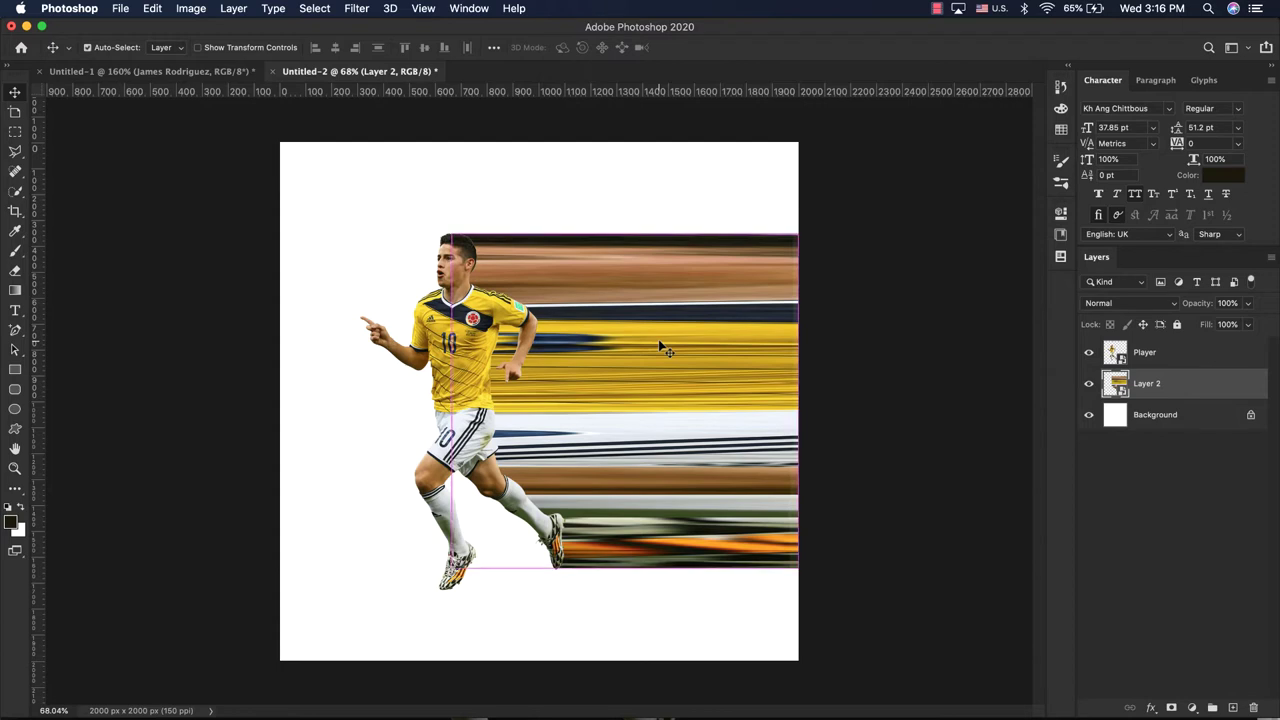
Put Layer 2 into Warp mode and fold its right corners up into a looping ribbon curve
key("super+t")
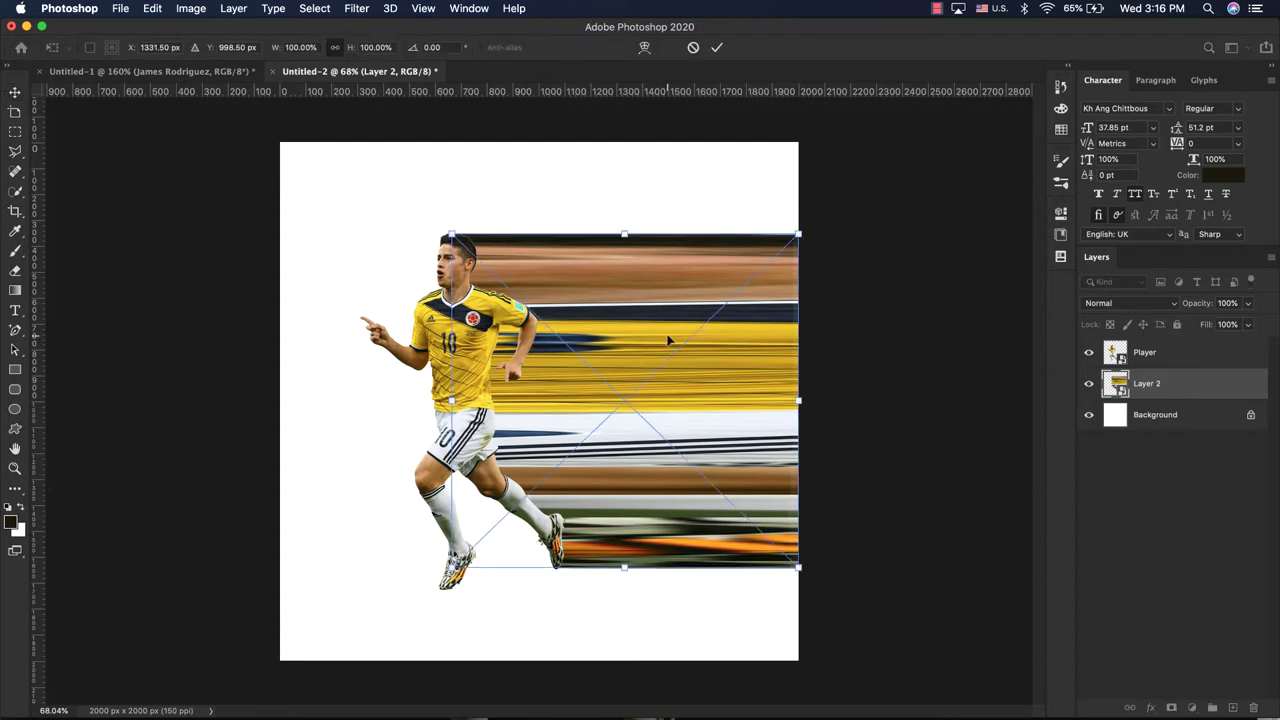
right_click(668, 340)
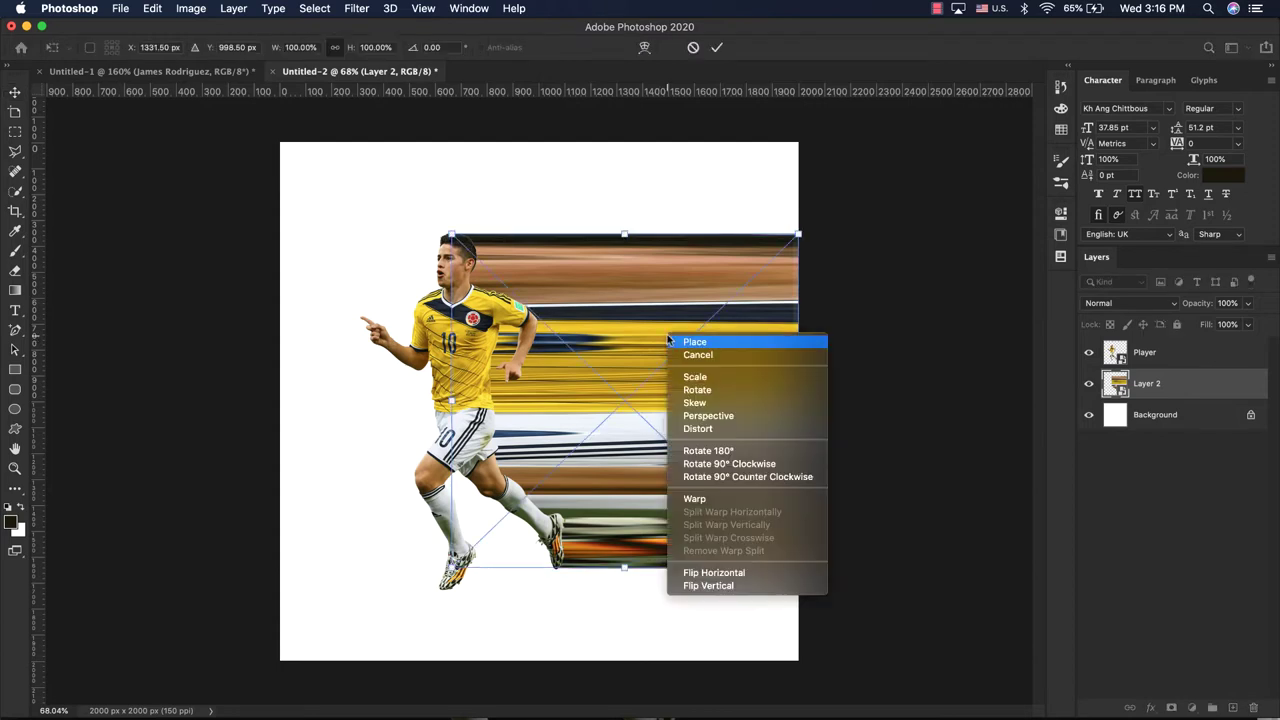
left_click(697, 499)
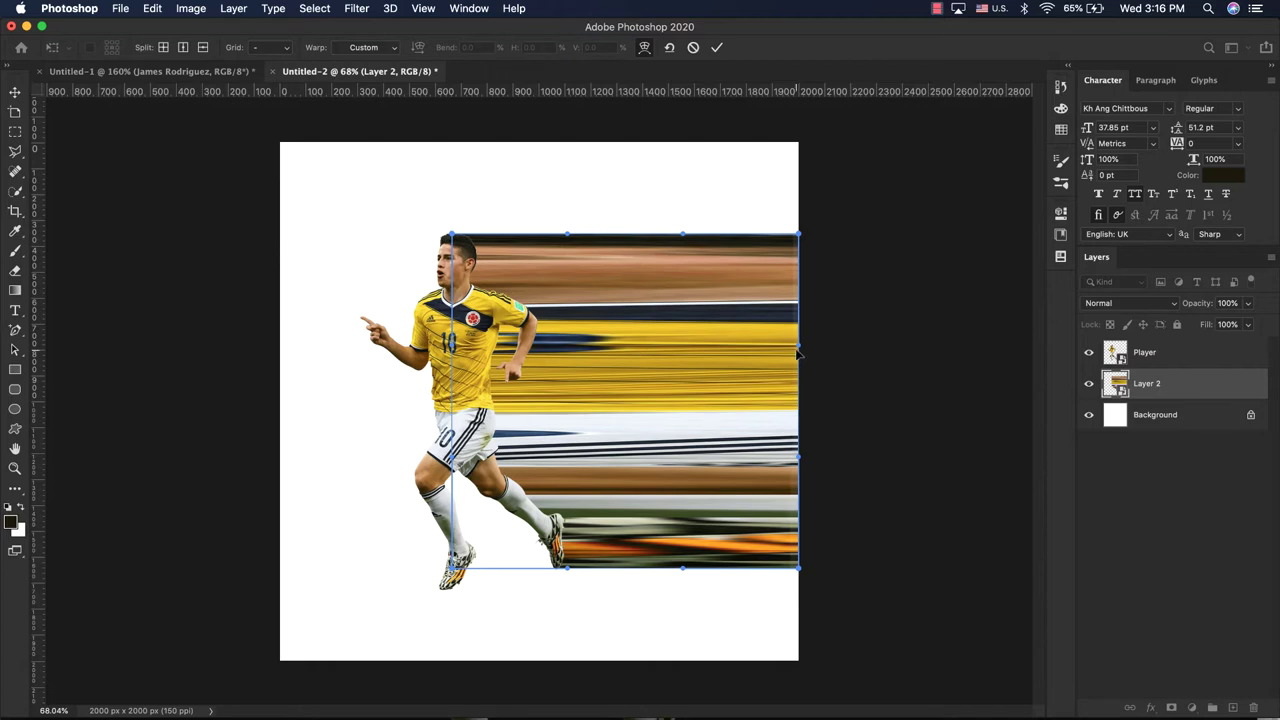
left_click_drag(799, 236, 675, 120)
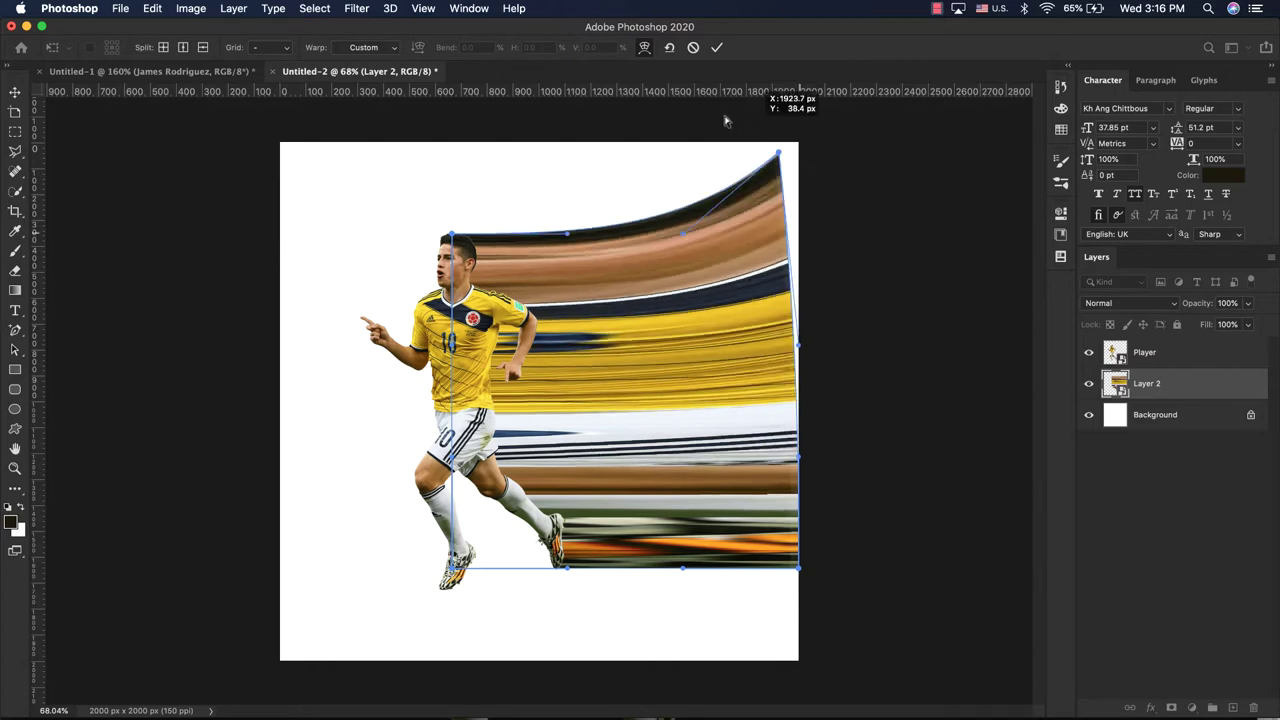
mouse_move(798, 567)
left_mouse_down()
mouse_move(549, 137)
mouse_move(724, 115)
mouse_move(700, 105)
left_mouse_up()
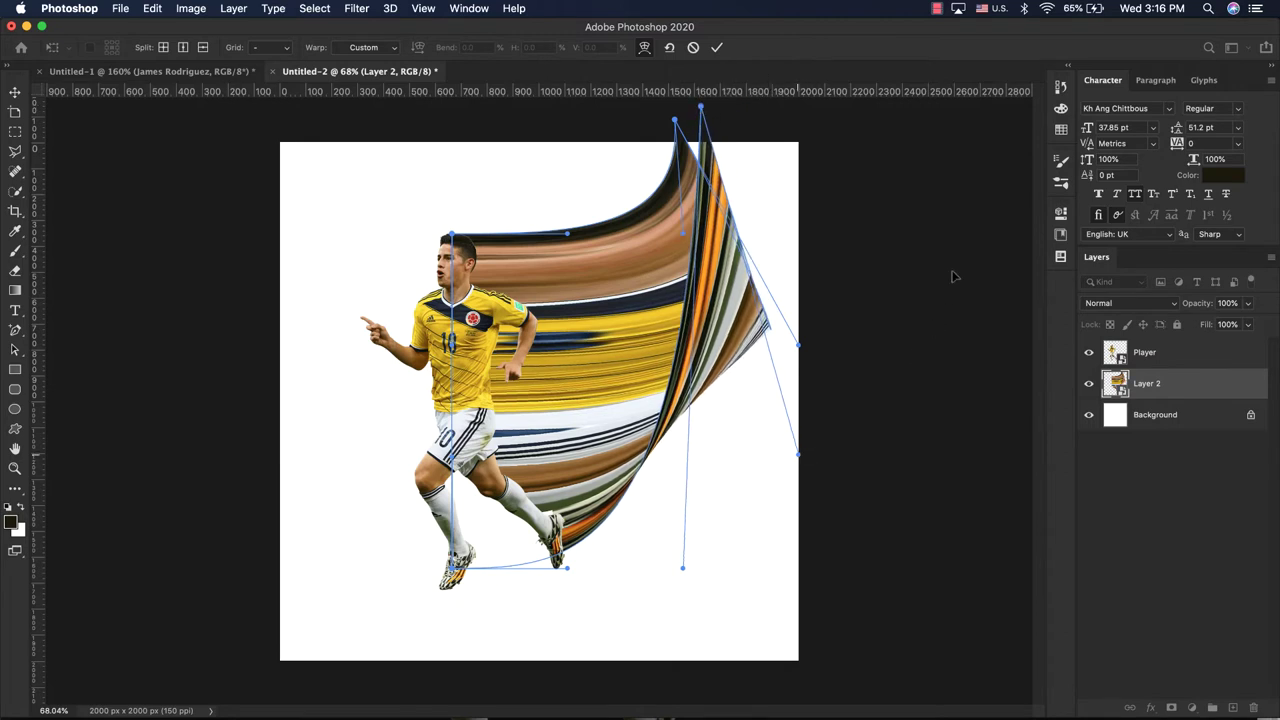
left_click_drag(798, 456, 981, 113)
left_click_drag(683, 568, 845, 617)
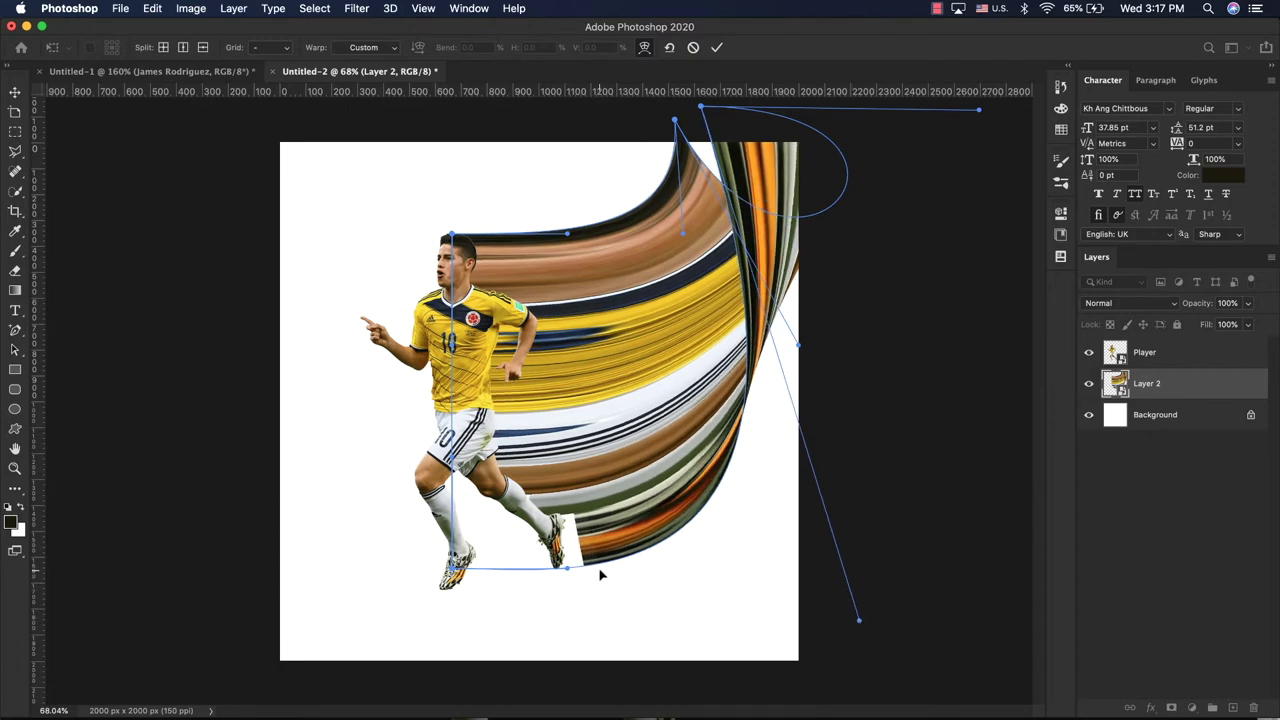
scroll(603, 574, "up", 2)
scroll(578, 604, "up", 1)
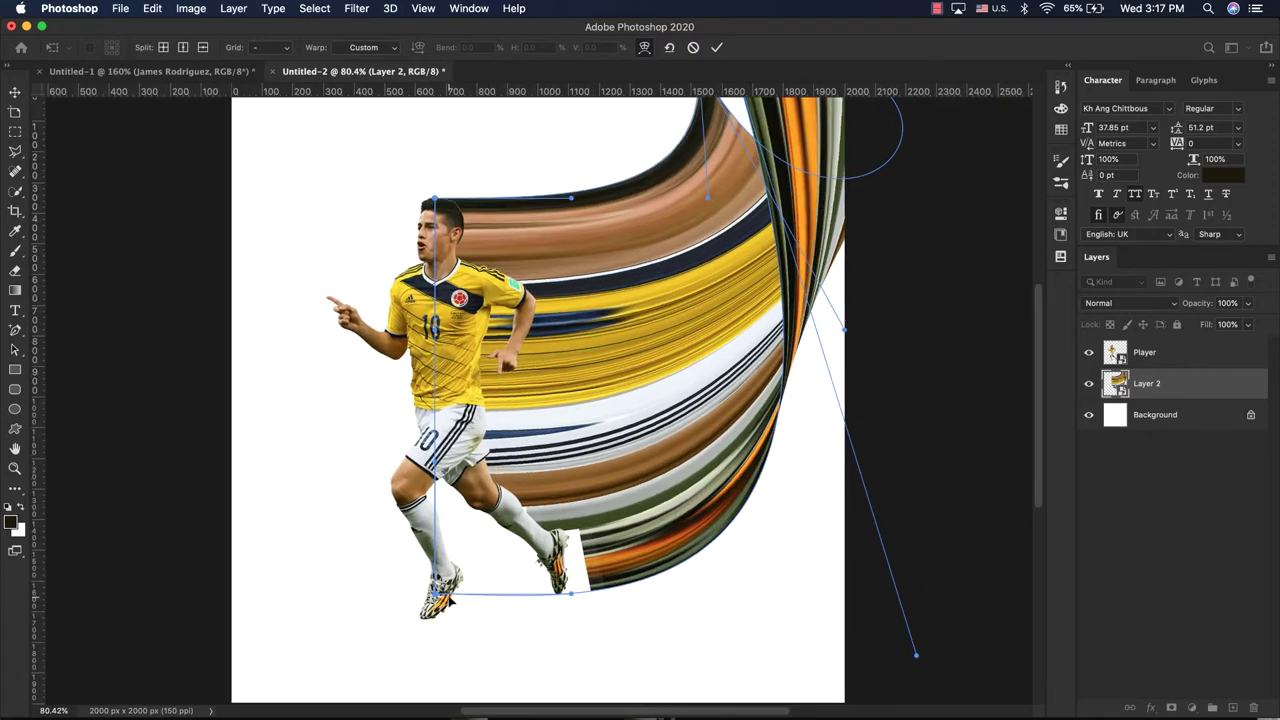
left_click_drag(435, 596, 345, 608)
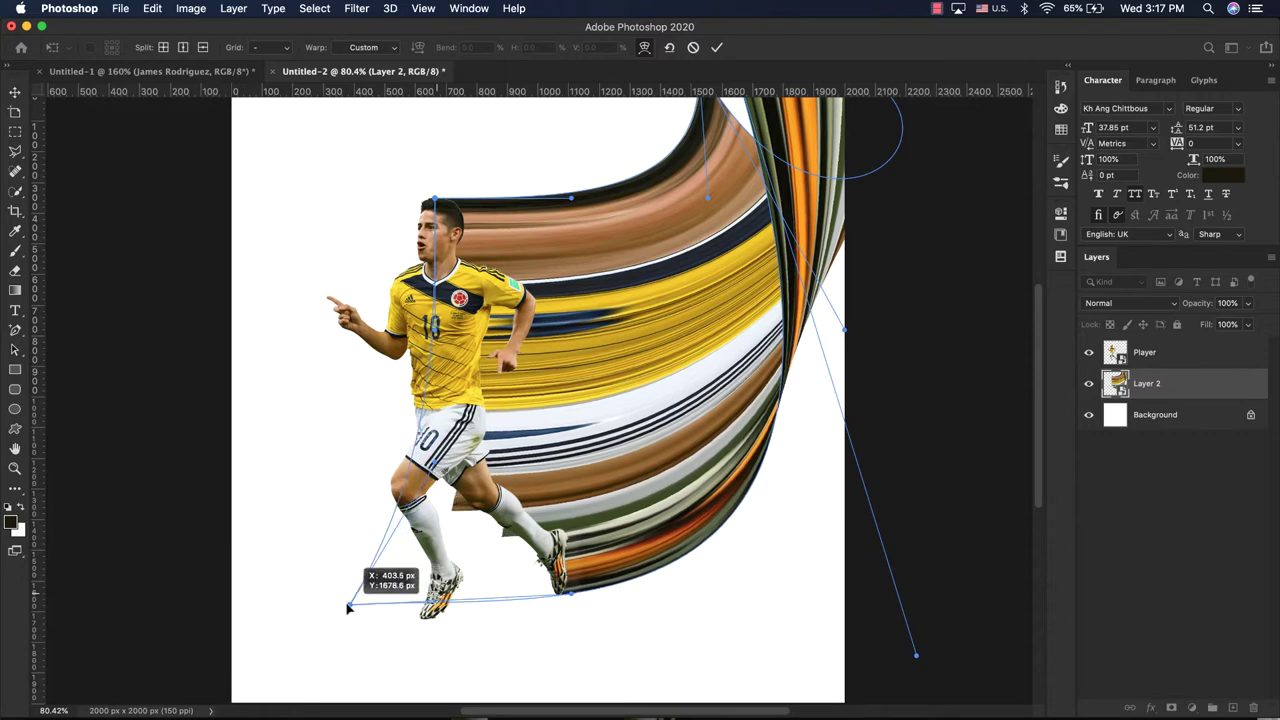
Refine the ribbon's top corner and its upper and lower curves, bending the right stripes inward
scroll(650, 205, "down", 5)
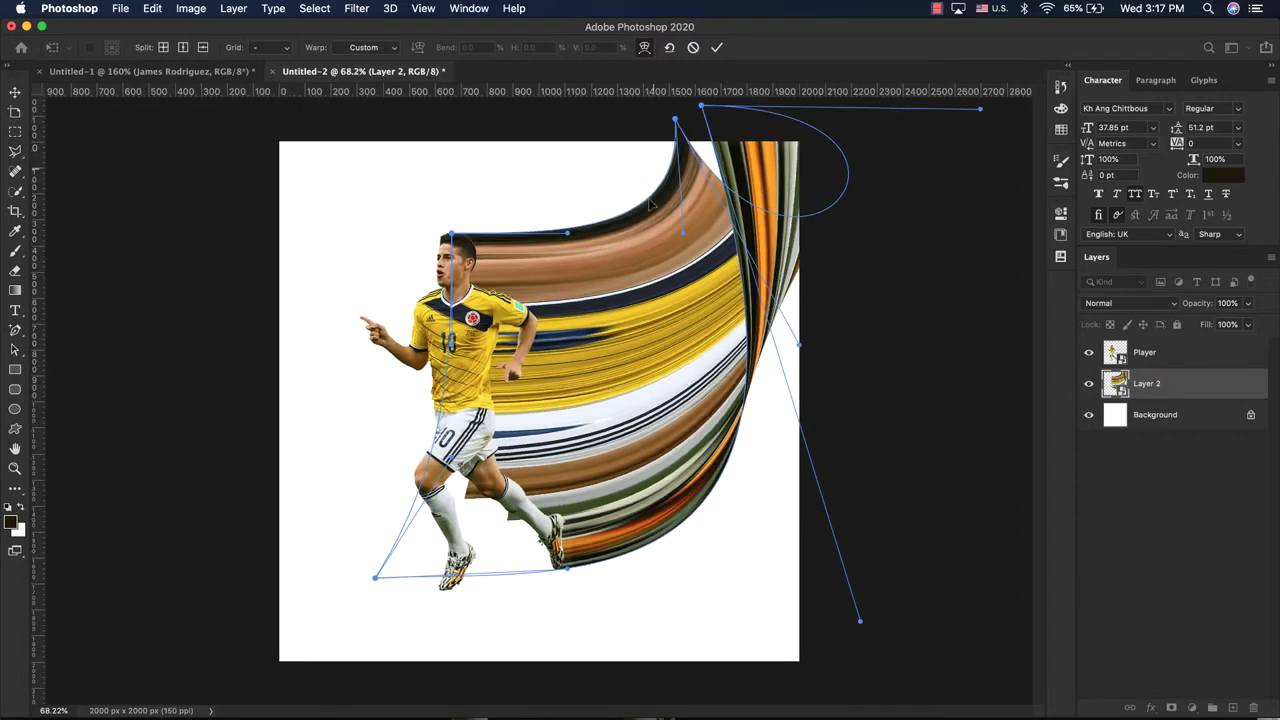
left_click_drag(677, 119, 626, 79)
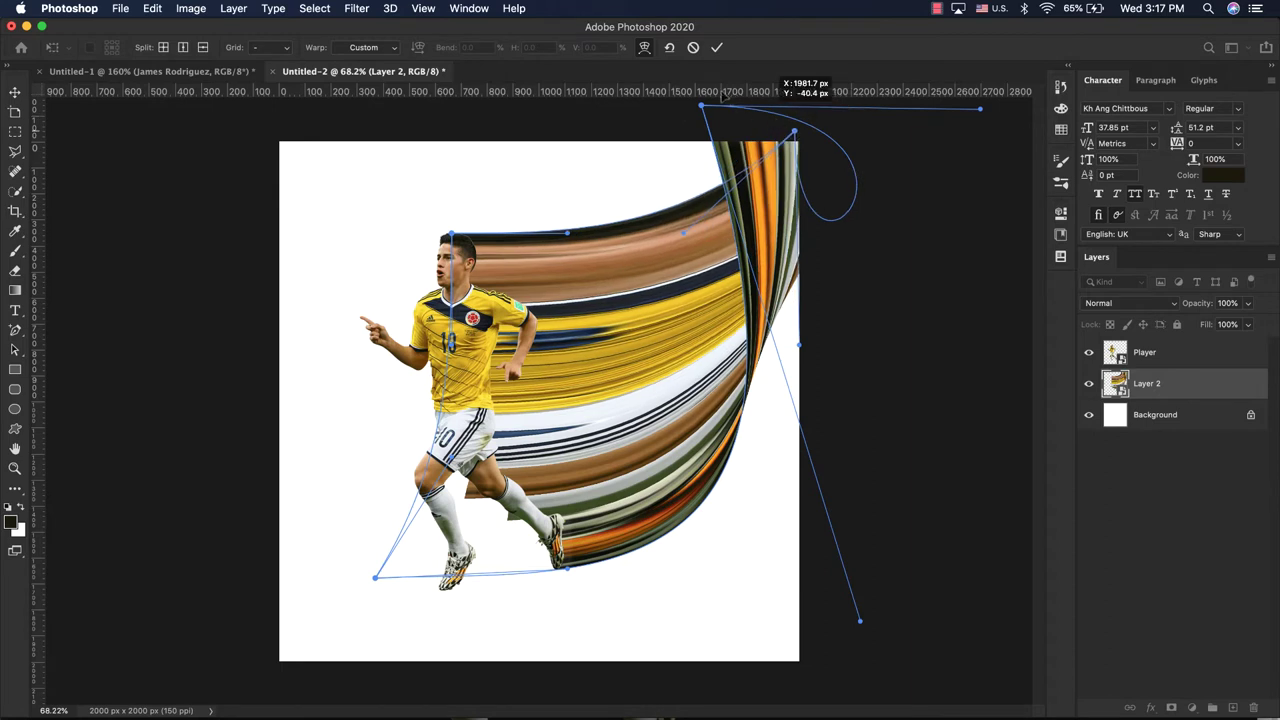
left_click_drag(626, 79, 645, 101)
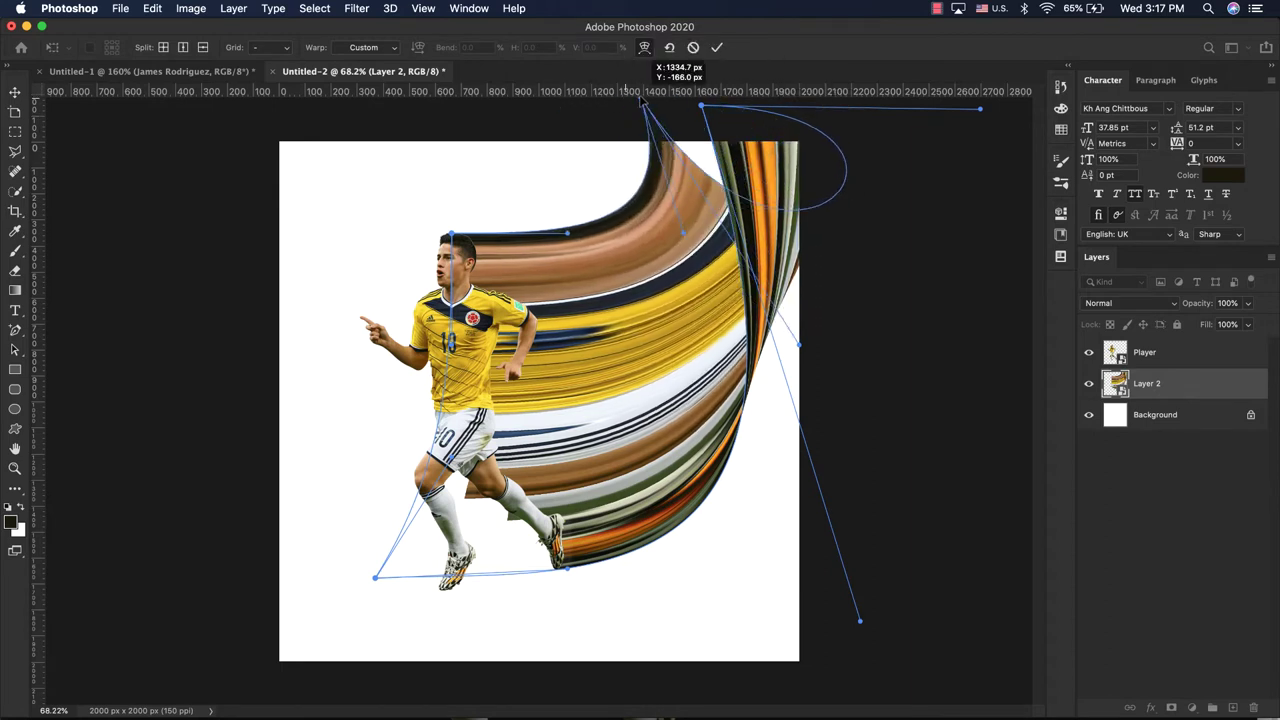
mouse_move(685, 232)
left_mouse_down()
mouse_move(871, 209)
mouse_move(1021, 258)
left_mouse_up()
scroll(903, 300, "down", 3)
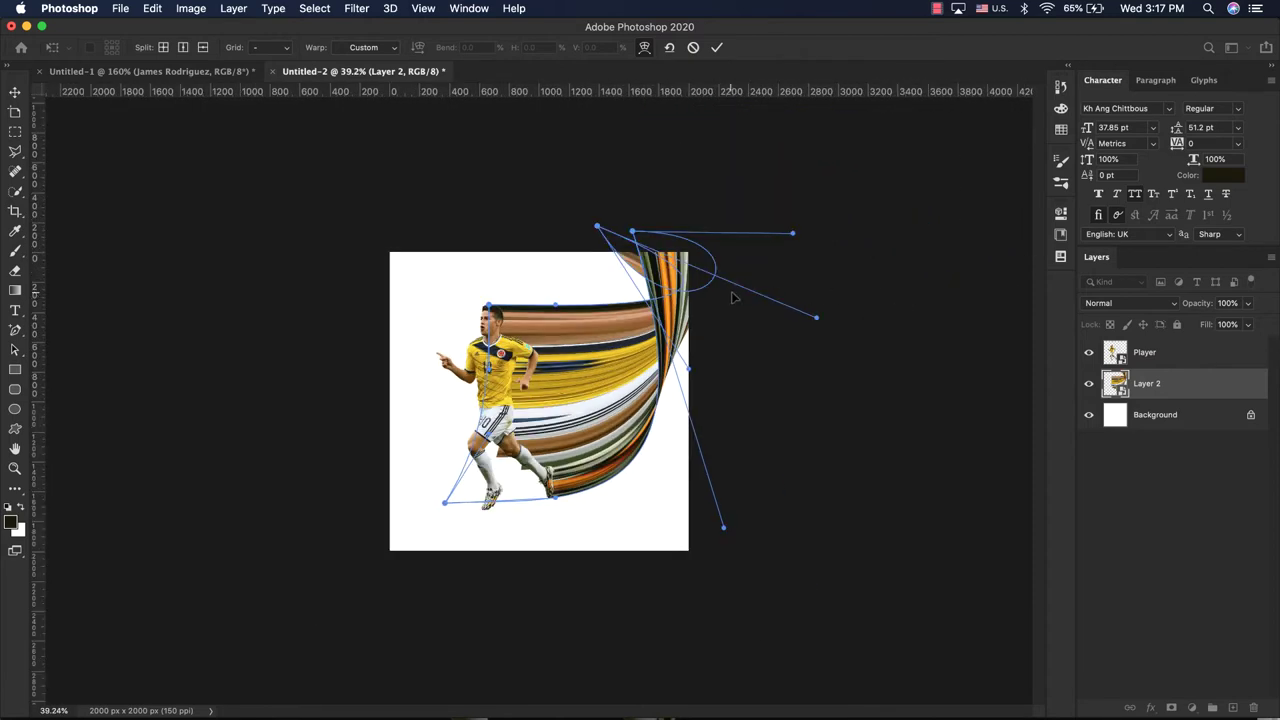
scroll(733, 297, "up", 1)
mouse_move(641, 232)
left_mouse_down()
mouse_move(663, 200)
mouse_move(606, 157)
mouse_move(617, 172)
mouse_move(690, 160)
left_mouse_up()
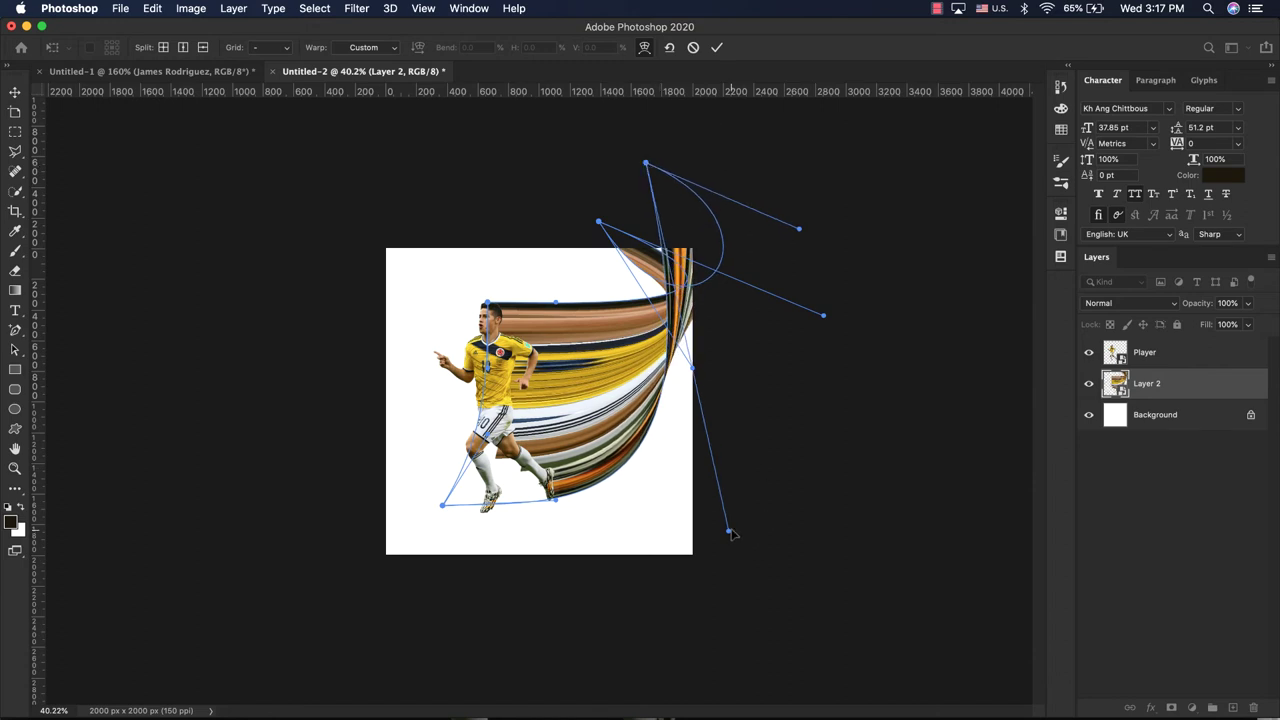
mouse_move(722, 533)
left_mouse_down()
mouse_move(780, 478)
mouse_move(820, 470)
mouse_move(790, 468)
left_mouse_up()
scroll(724, 307, "up", 1)
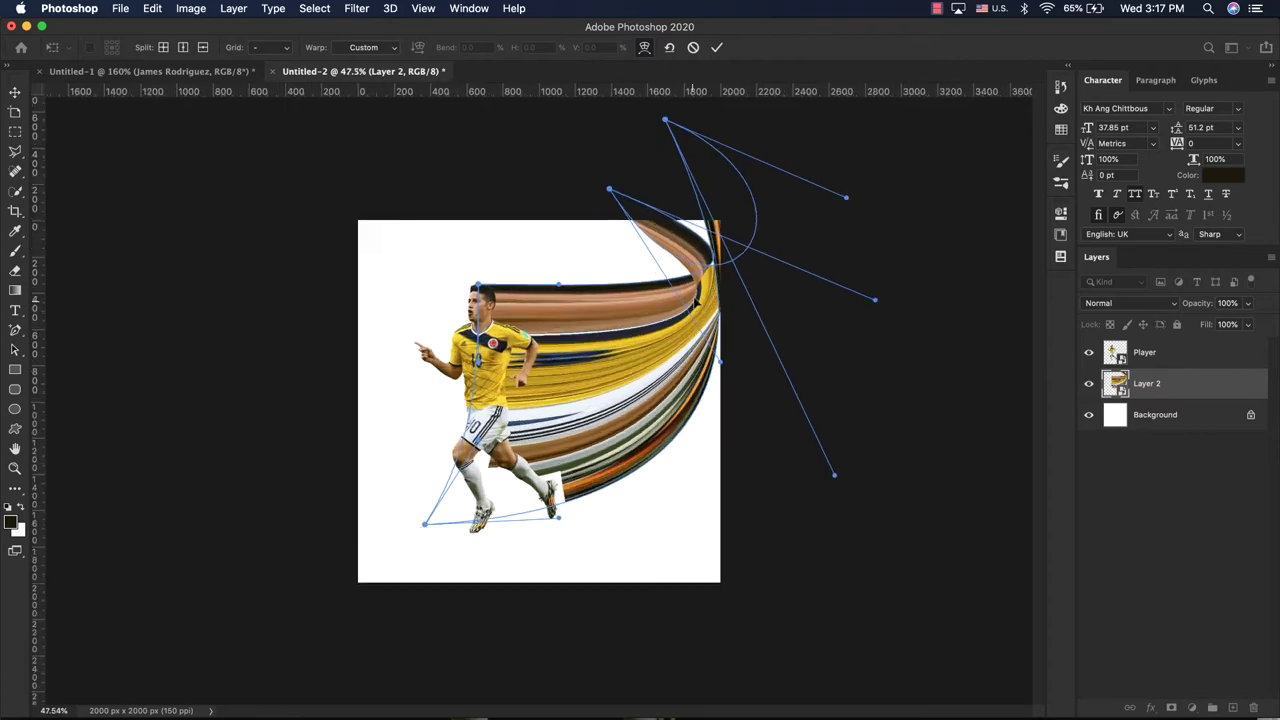
scroll(724, 307, "up", 3)
scroll(738, 235, "down", 2)
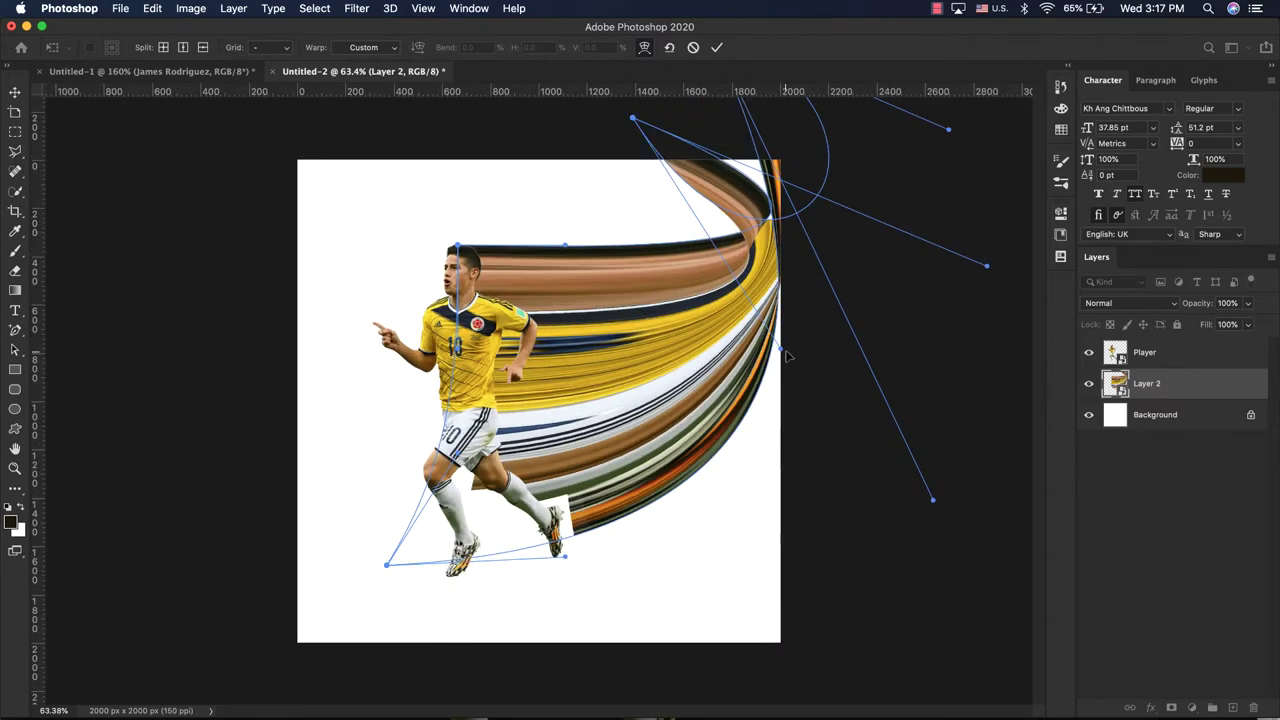
mouse_move(786, 355)
left_mouse_down()
mouse_move(701, 280)
mouse_move(733, 240)
left_mouse_up()
Fine-tune the swoosh's top edge toward the player's head, then commit the warp
scroll(748, 250, "down", 2)
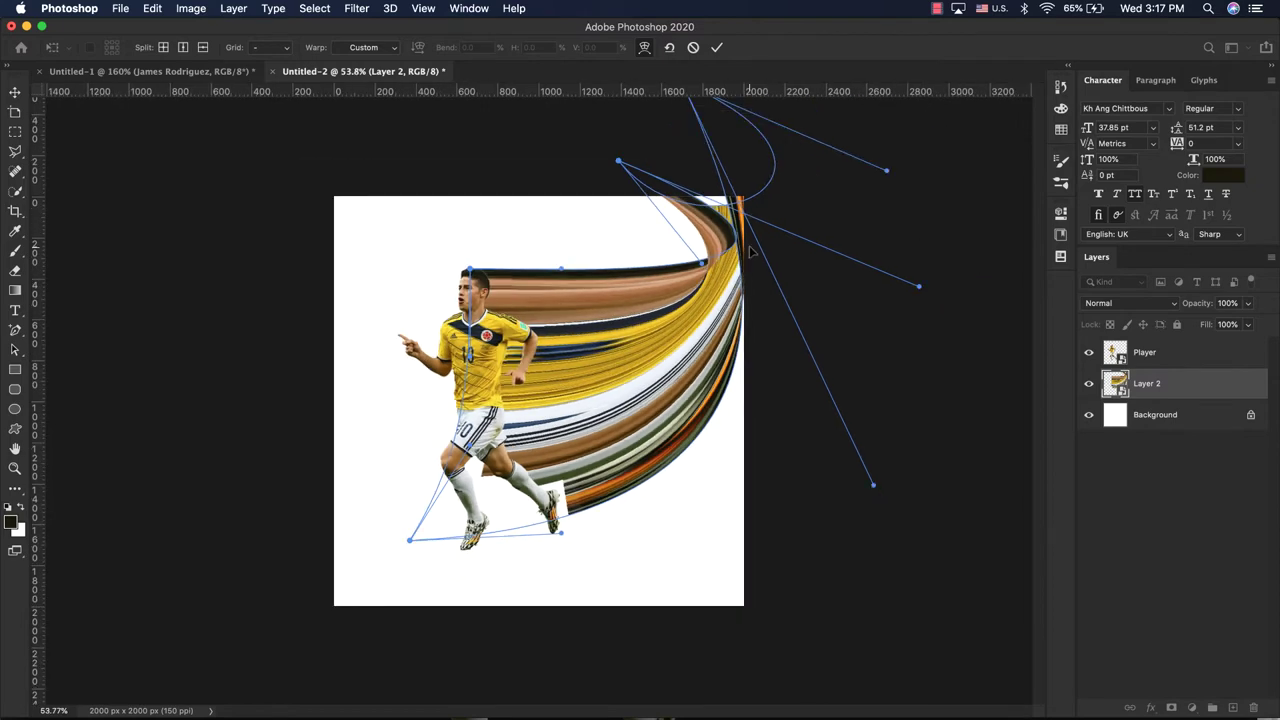
scroll(693, 401, "down", 2)
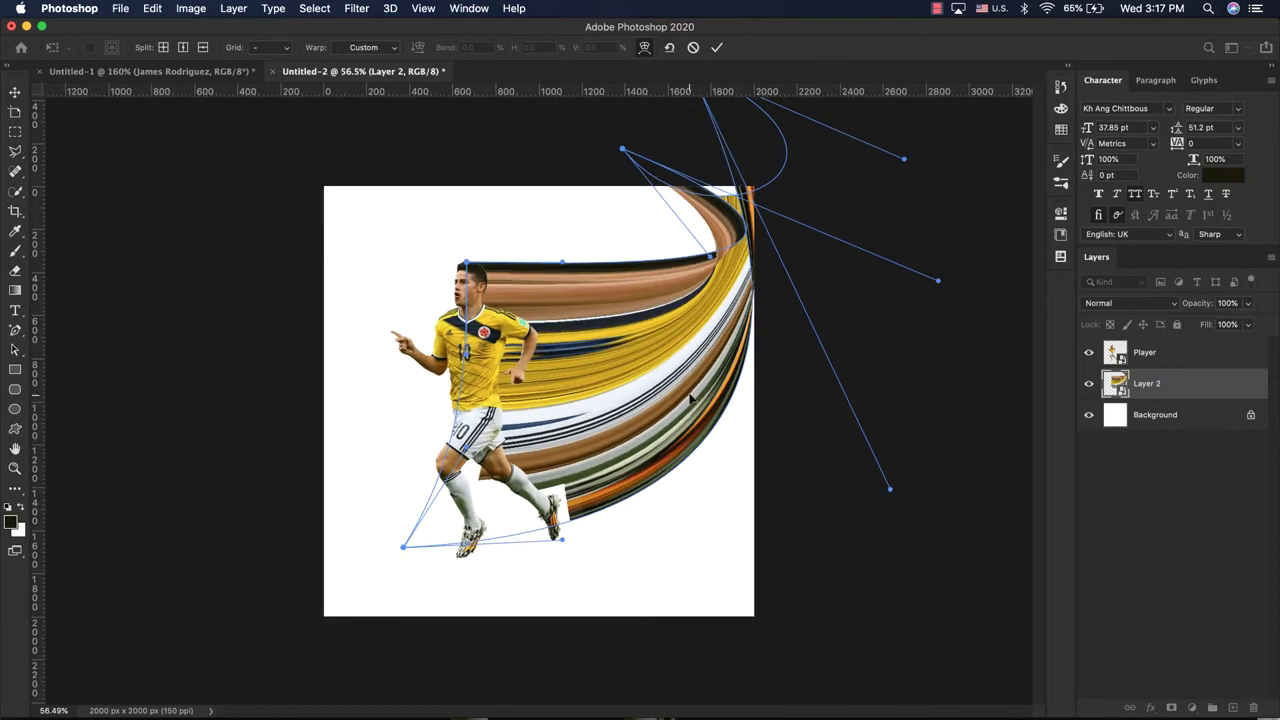
left_click_drag(662, 130, 721, 119)
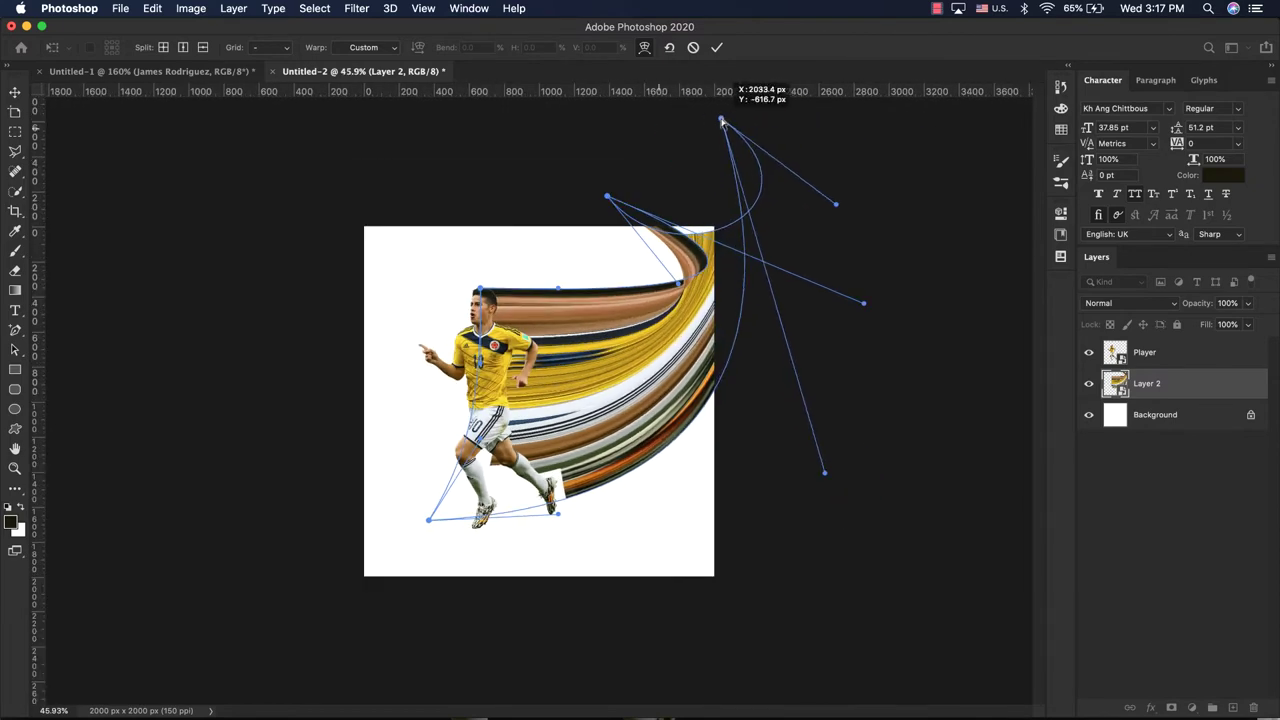
mouse_move(866, 304)
left_mouse_down()
mouse_move(820, 209)
mouse_move(870, 233)
mouse_move(829, 314)
mouse_move(857, 354)
mouse_move(883, 351)
mouse_move(881, 440)
mouse_move(892, 414)
mouse_move(875, 416)
mouse_move(858, 394)
left_mouse_up()
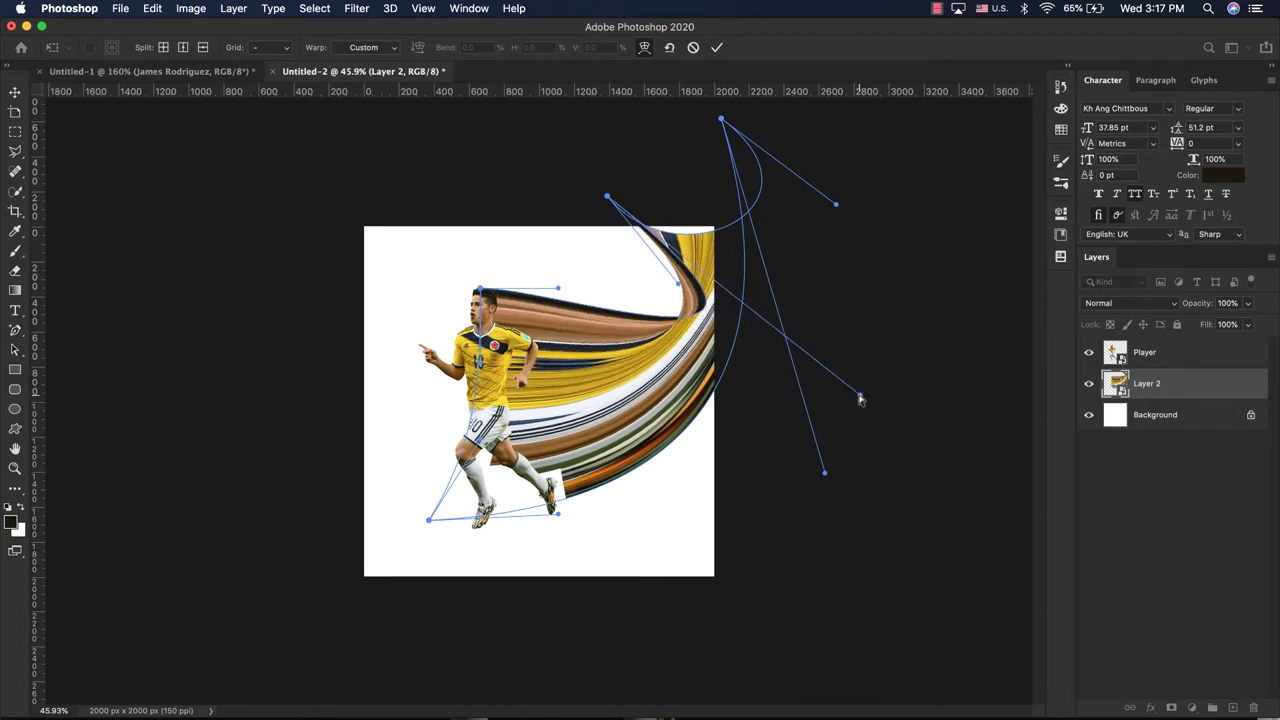
left_click_drag(562, 291, 565, 328)
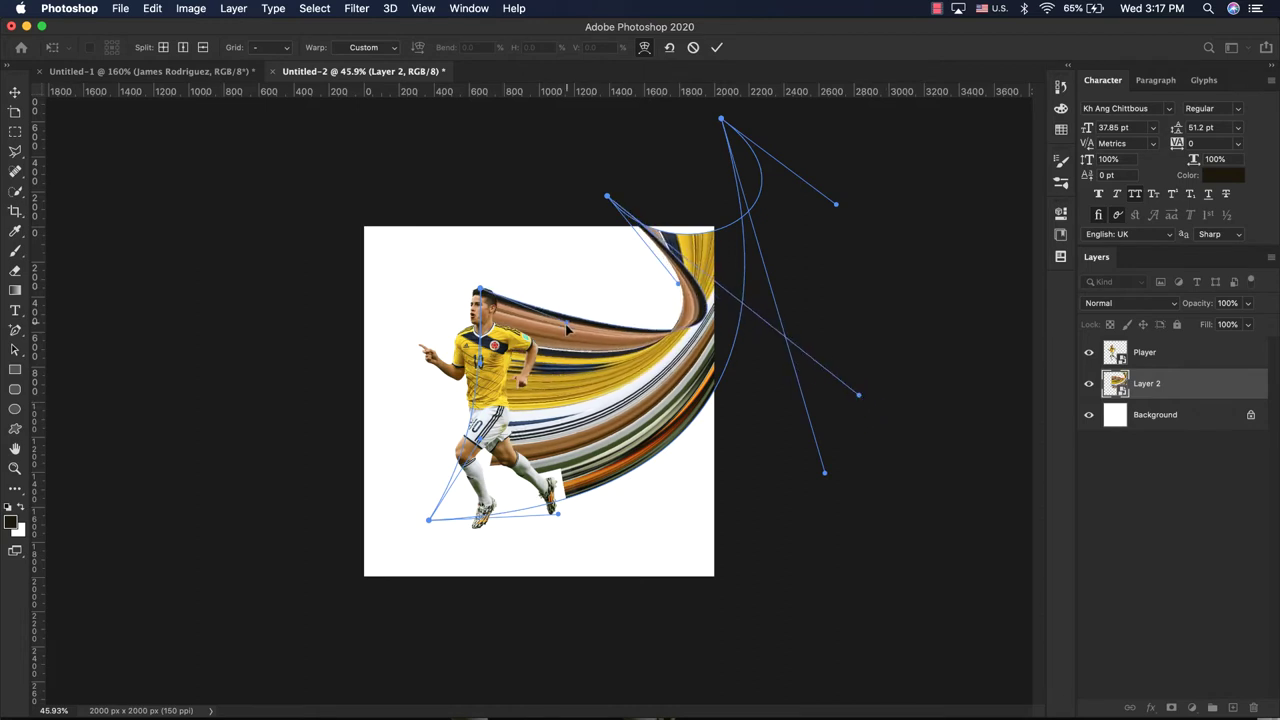
scroll(539, 401, "up", 3)
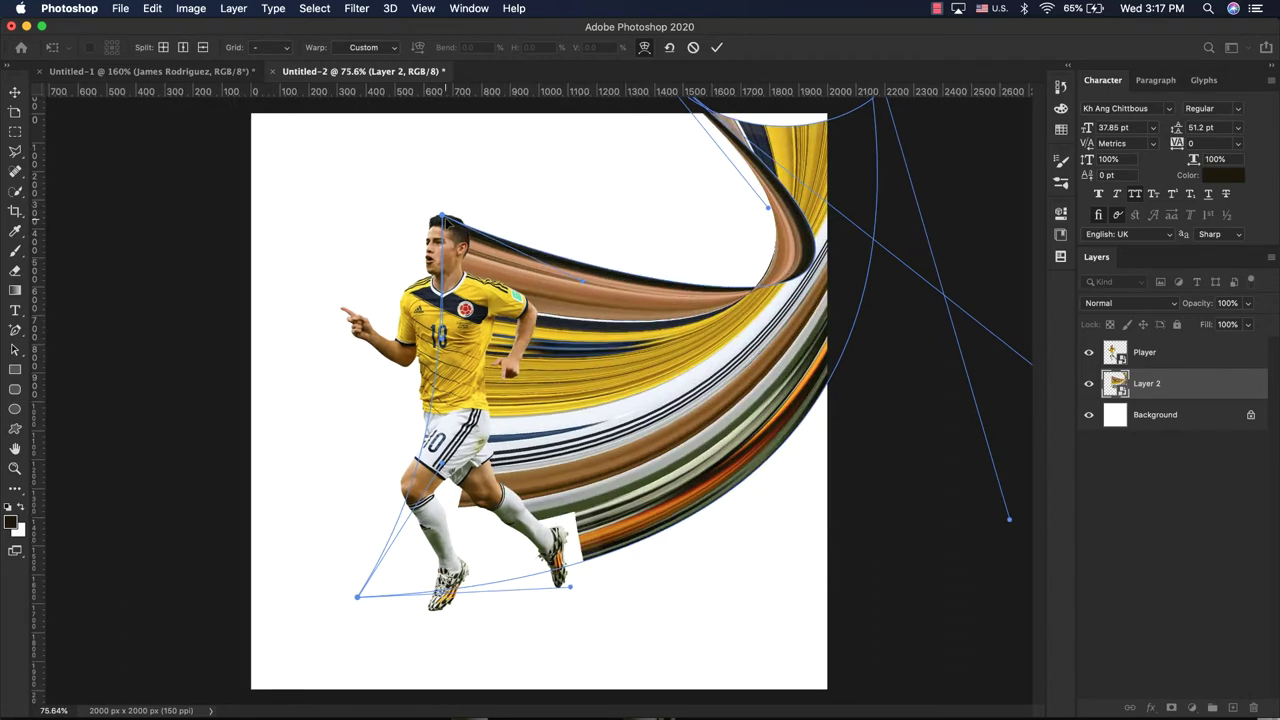
left_click_drag(444, 218, 445, 218)
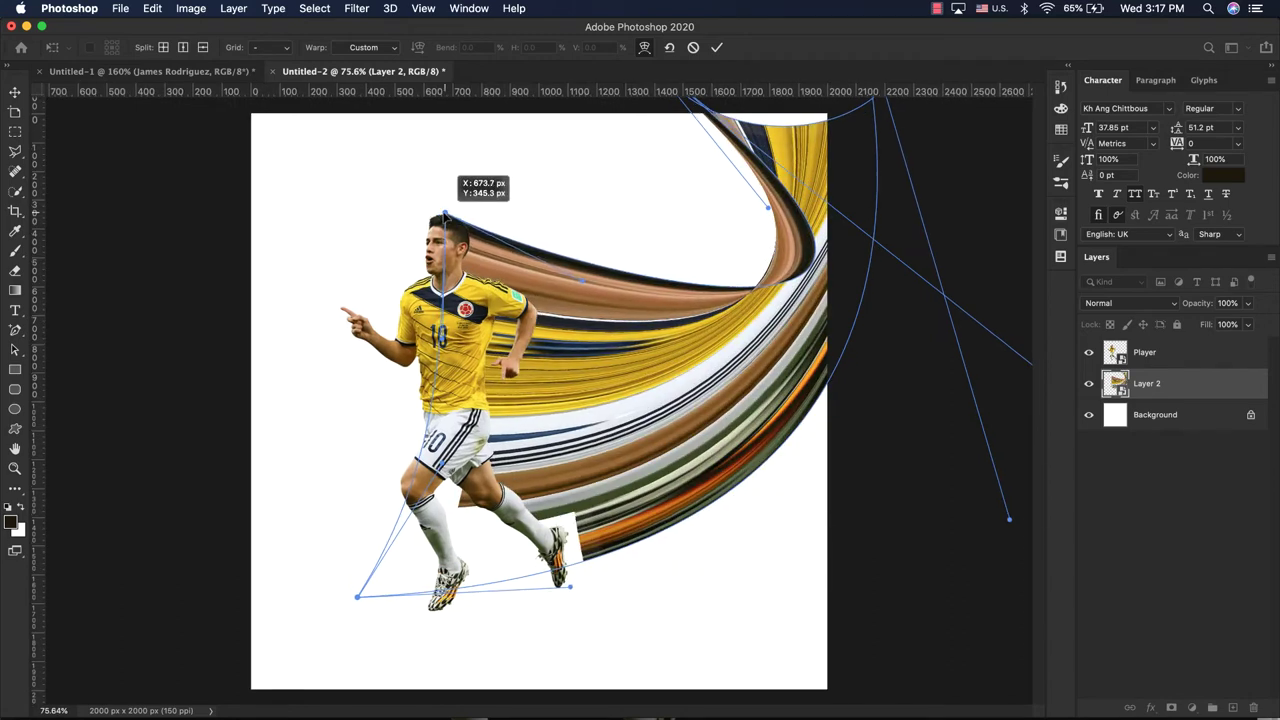
scroll(558, 252, "down", 1)
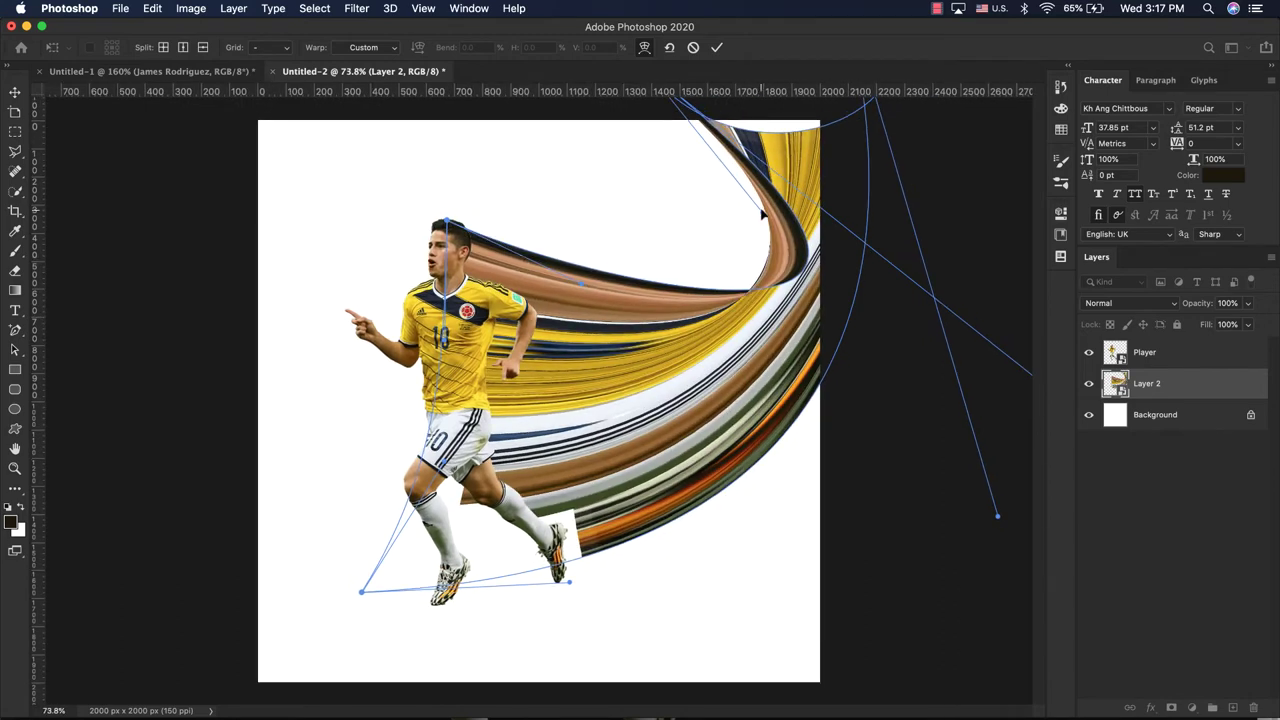
left_click_drag(761, 211, 631, 201)
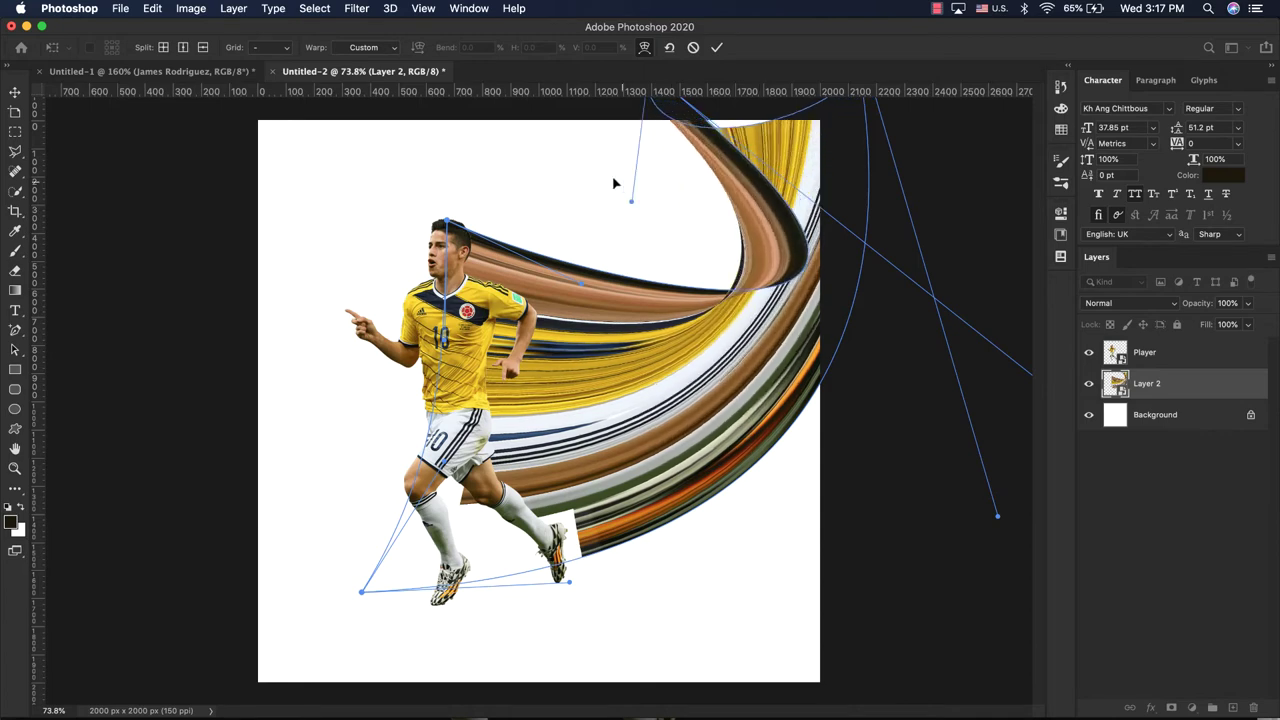
scroll(614, 183, "down", 5)
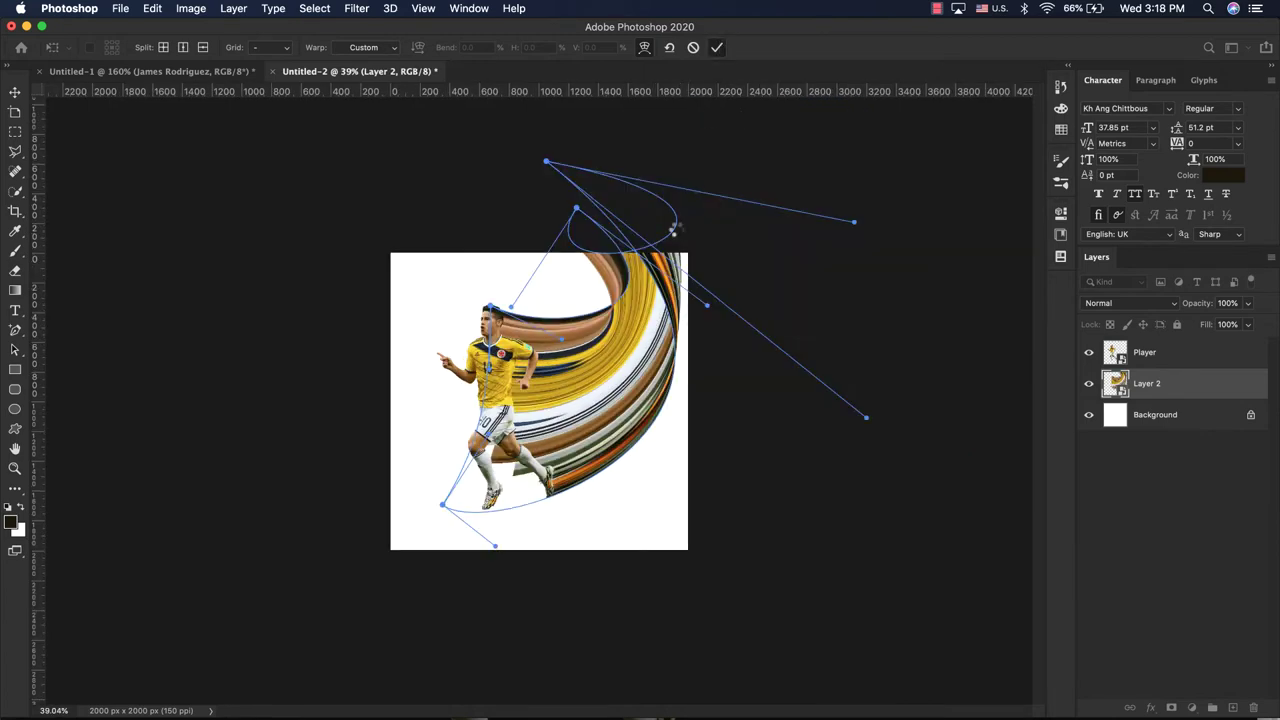
key("Return")
key("super+0")
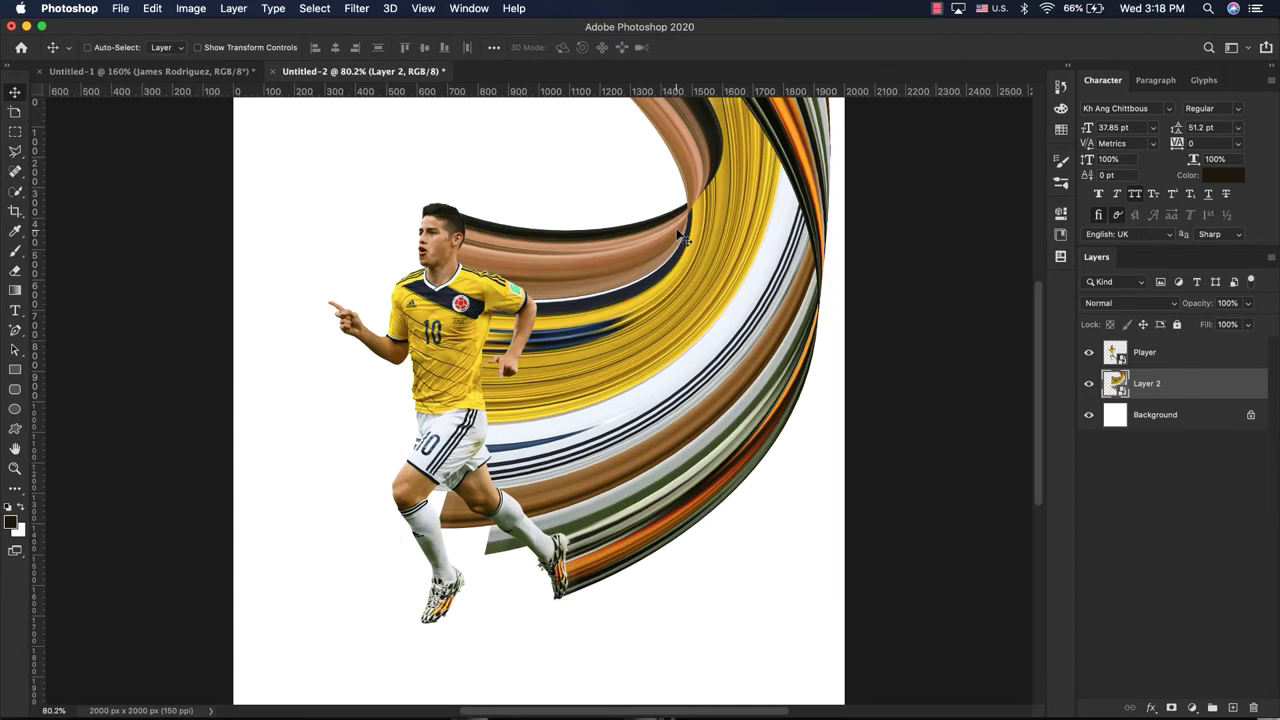
scroll(563, 600, "up", 1)
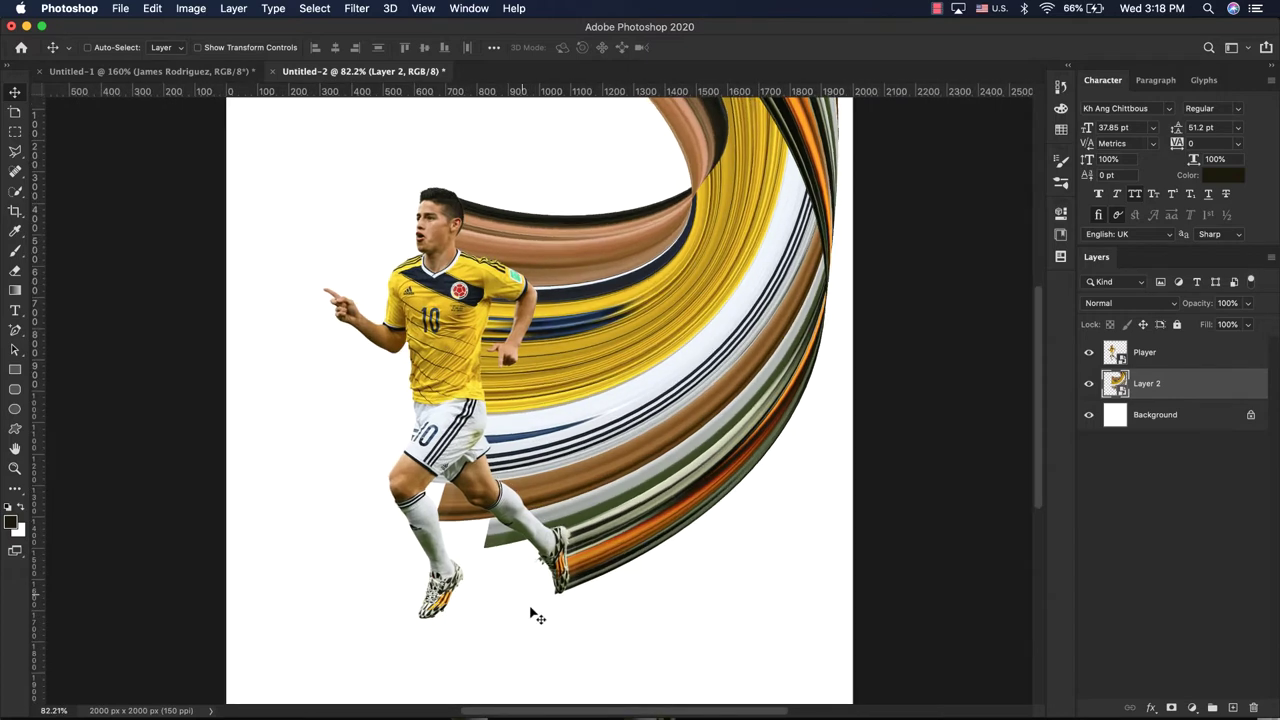
scroll(532, 614, "up", 1)
scroll(537, 617, "up", 7)
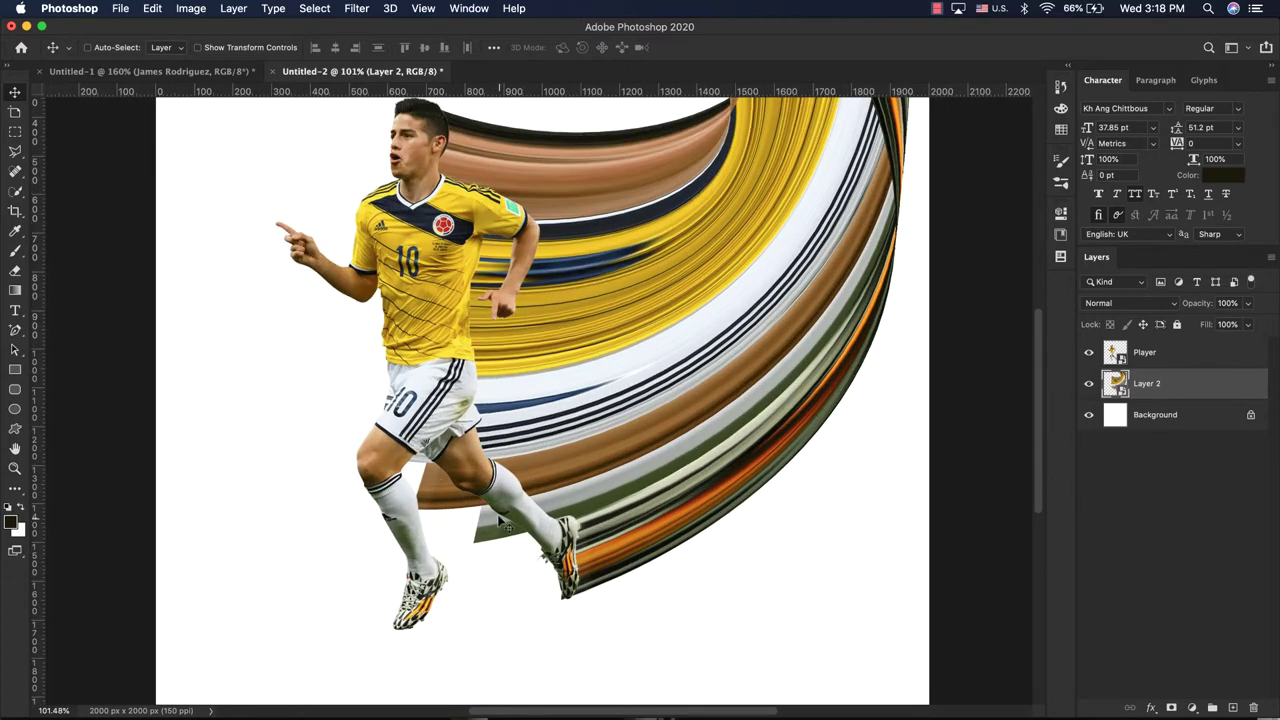
scroll(478, 500, "down", 1)
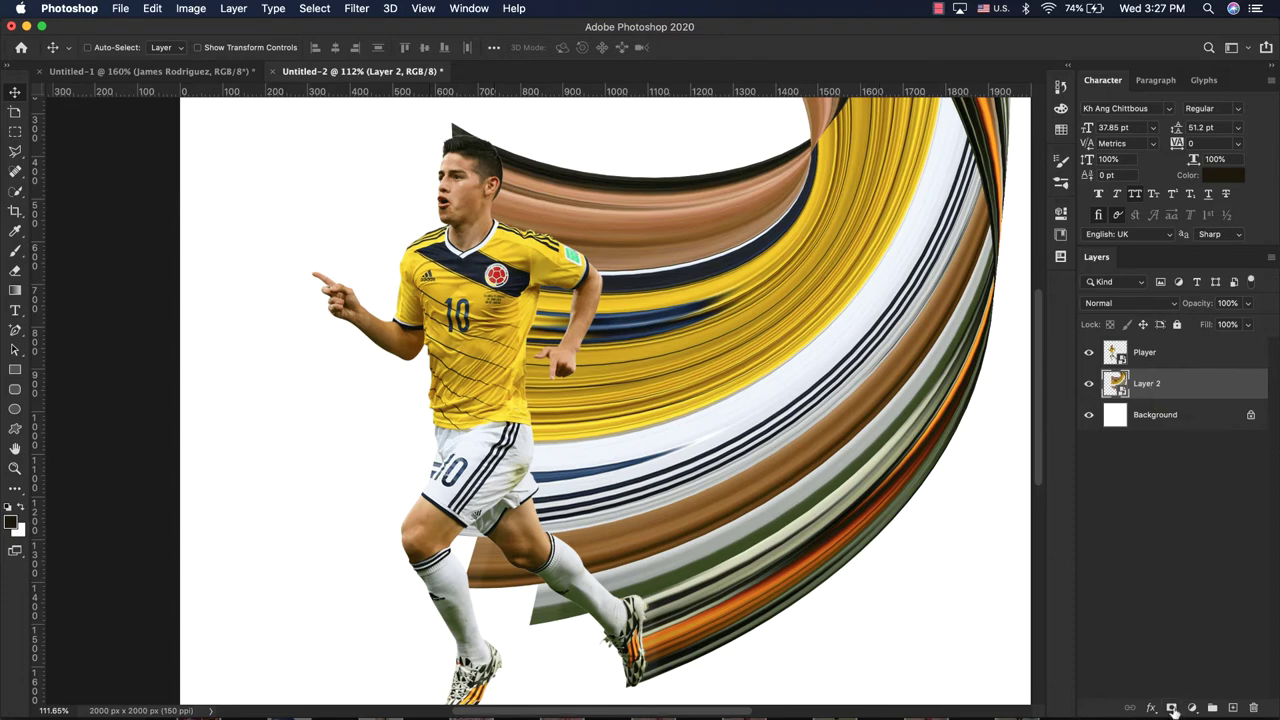
Add a layer mask to Layer 2 and set up a 50 px Soft Round brush
left_click(1172, 708)
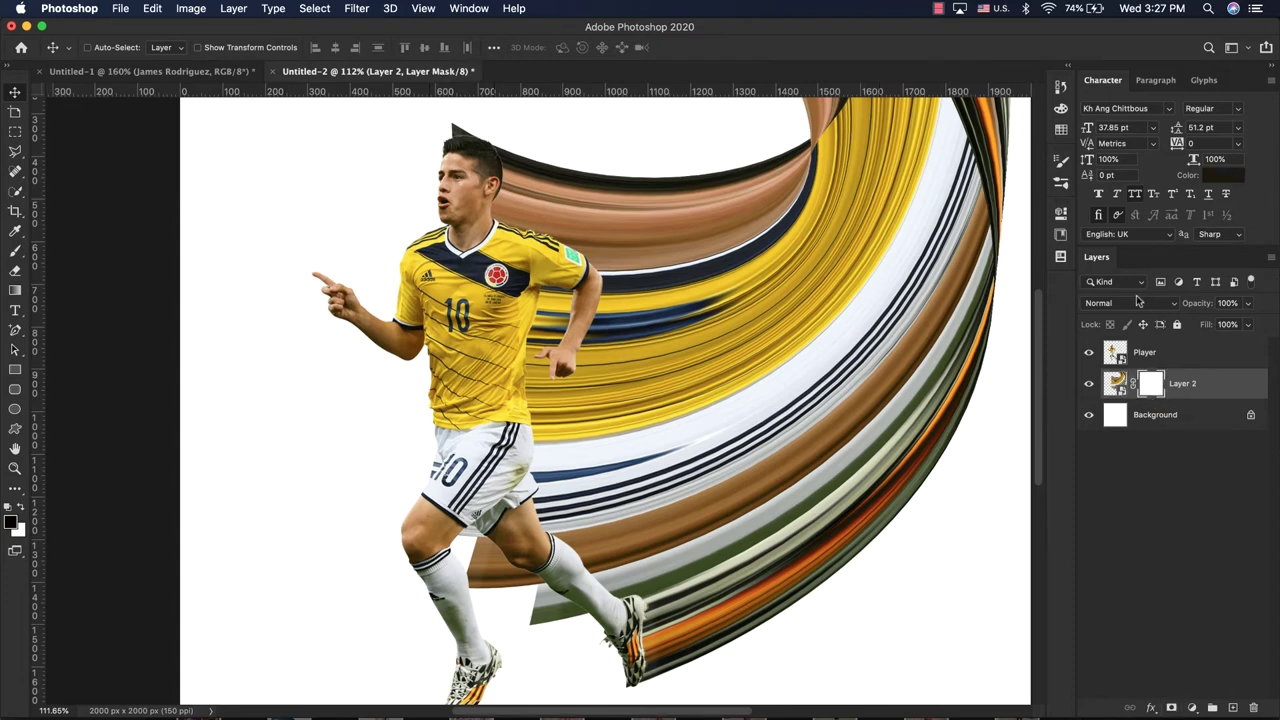
left_click(18, 255)
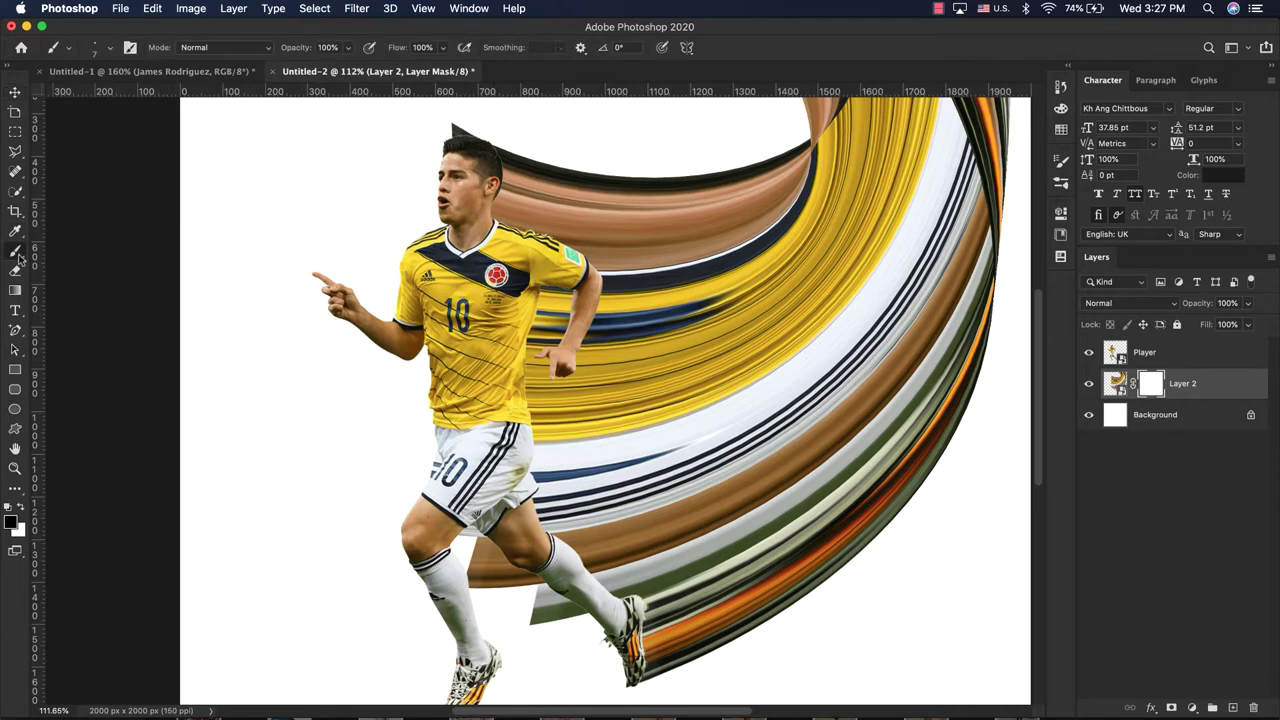
left_click(112, 48)
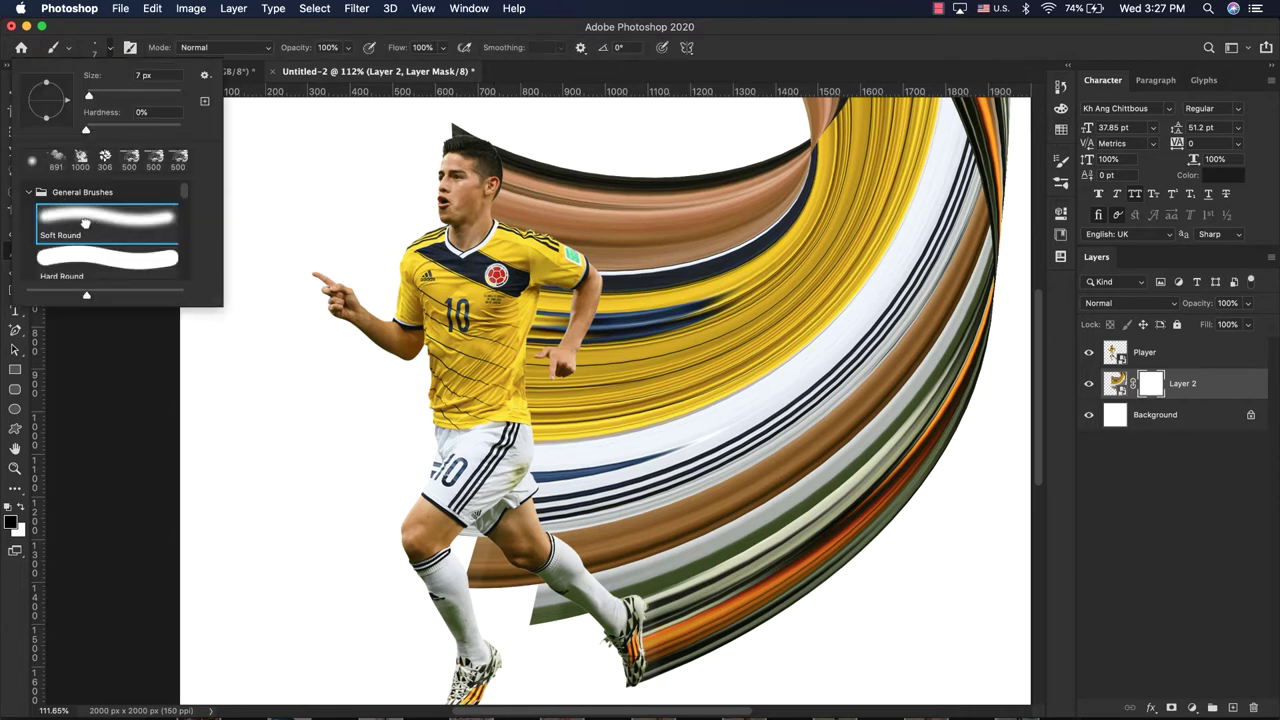
left_click(90, 225)
left_click(715, 76)
scroll(458, 122, "up", 2, "alt")
scroll(461, 122, "up", 4, "alt")
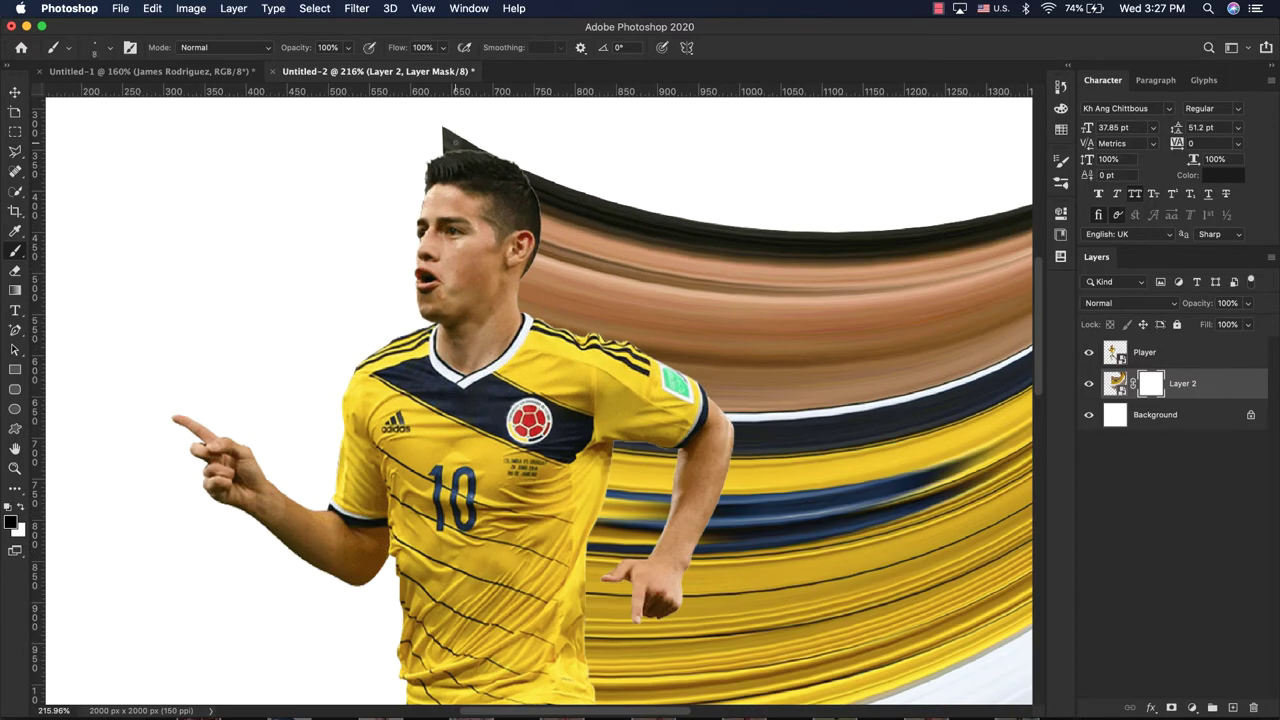
key("bracketright")
key("bracketright")
key("bracketright")
key("bracketright")
key("bracketright")
key("bracketright")
Paint out the stray stripe bits above the player's head and near his legs
scroll(458, 155, "down", 1)
left_click_drag(450, 145, 465, 150)
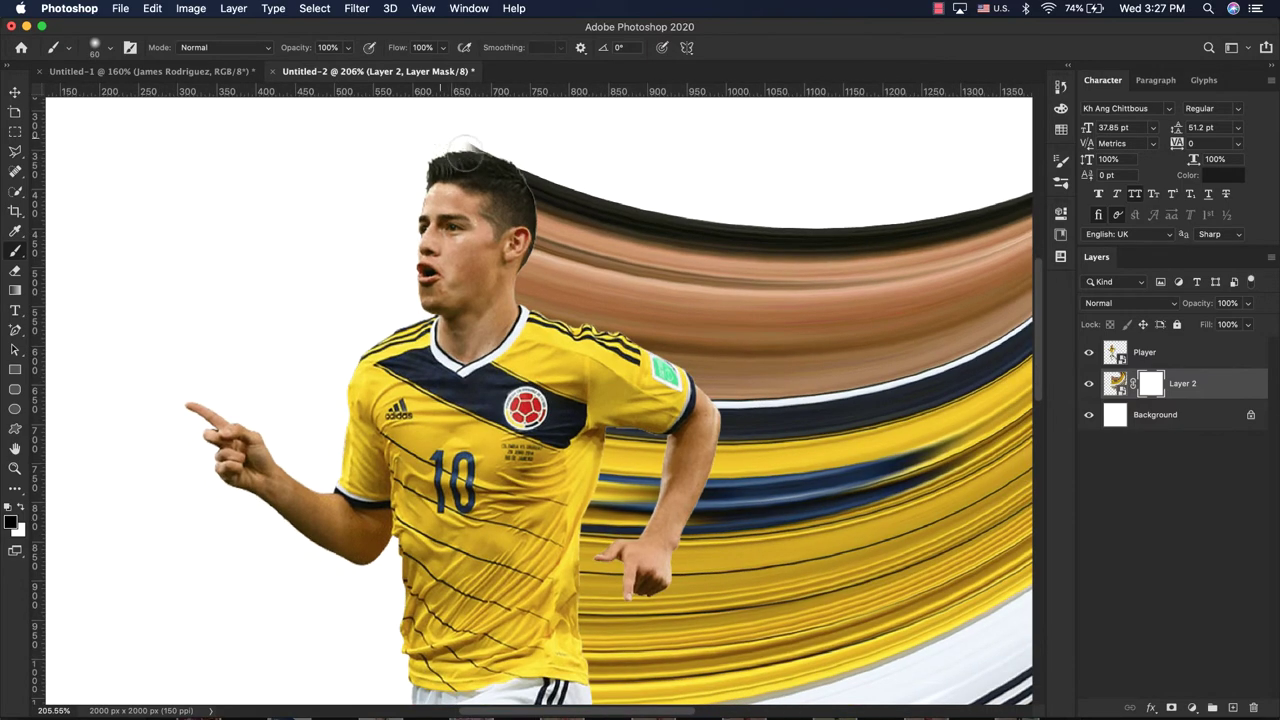
scroll(441, 189, "down", 5)
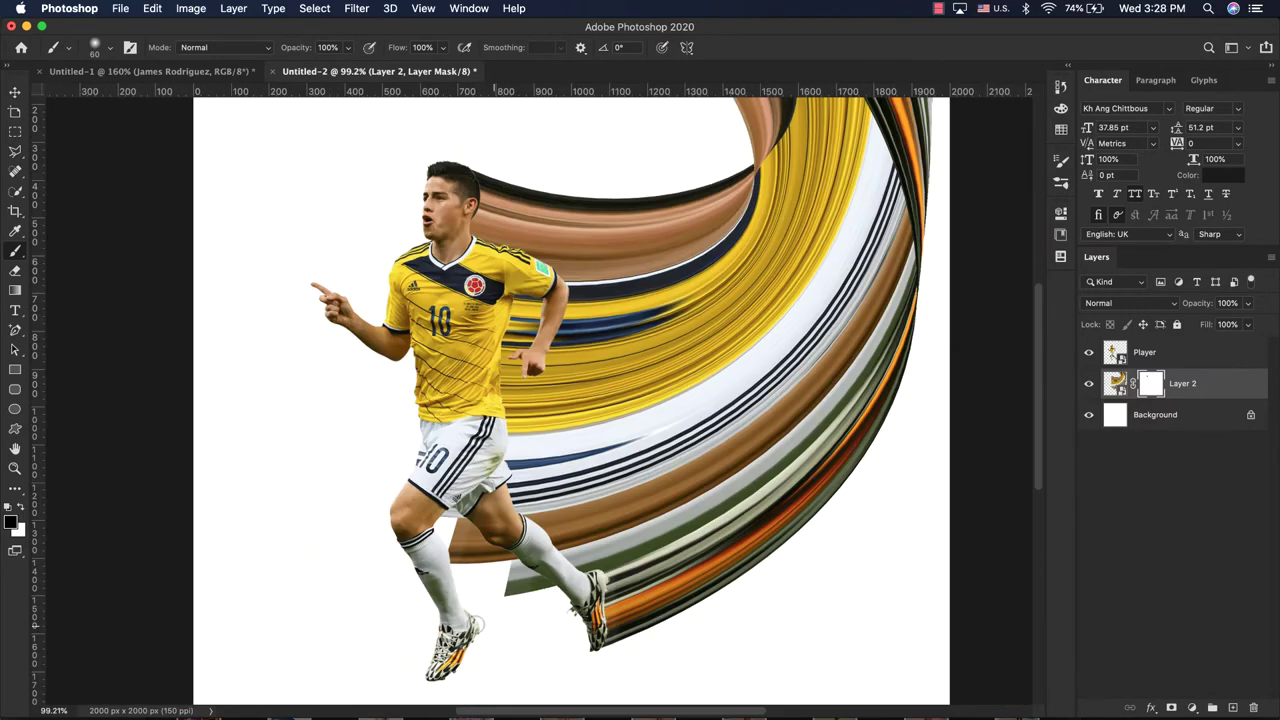
scroll(445, 558, "up", 1)
mouse_move(440, 505)
left_mouse_down()
mouse_move(475, 552)
mouse_move(520, 556)
mouse_move(476, 560)
mouse_move(545, 583)
mouse_move(499, 600)
left_mouse_up()
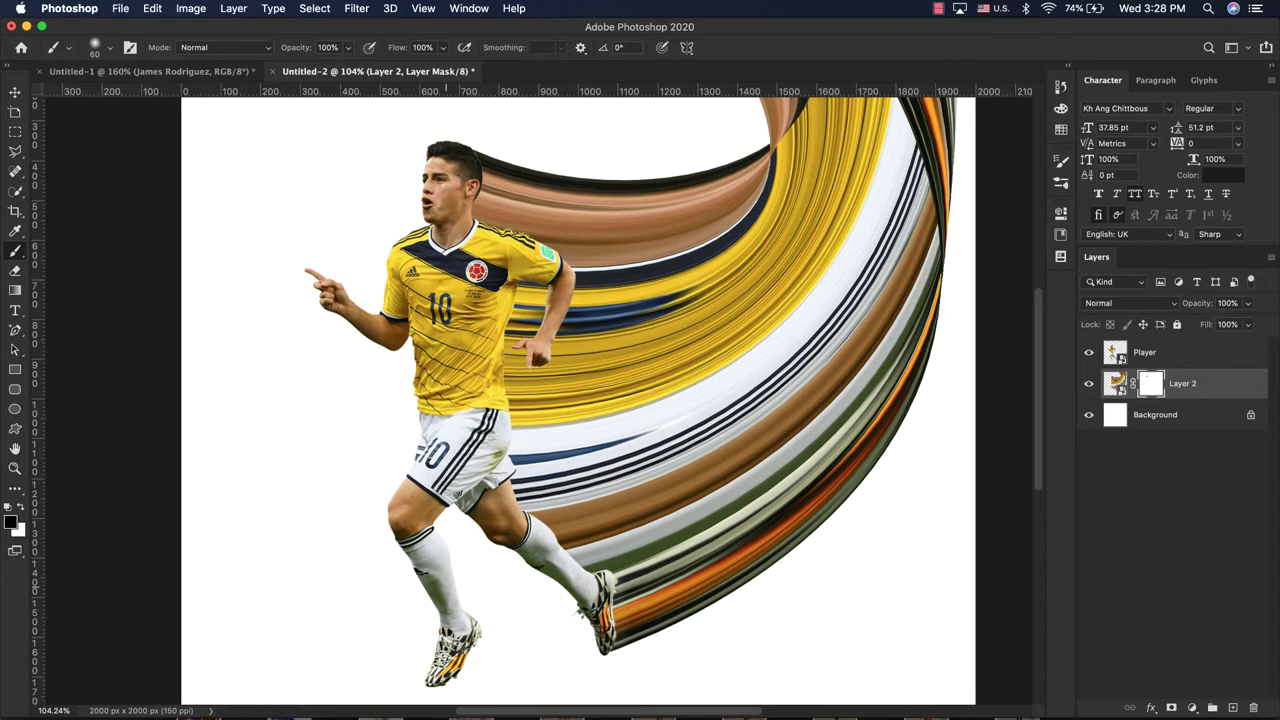
key("ctrl+0")
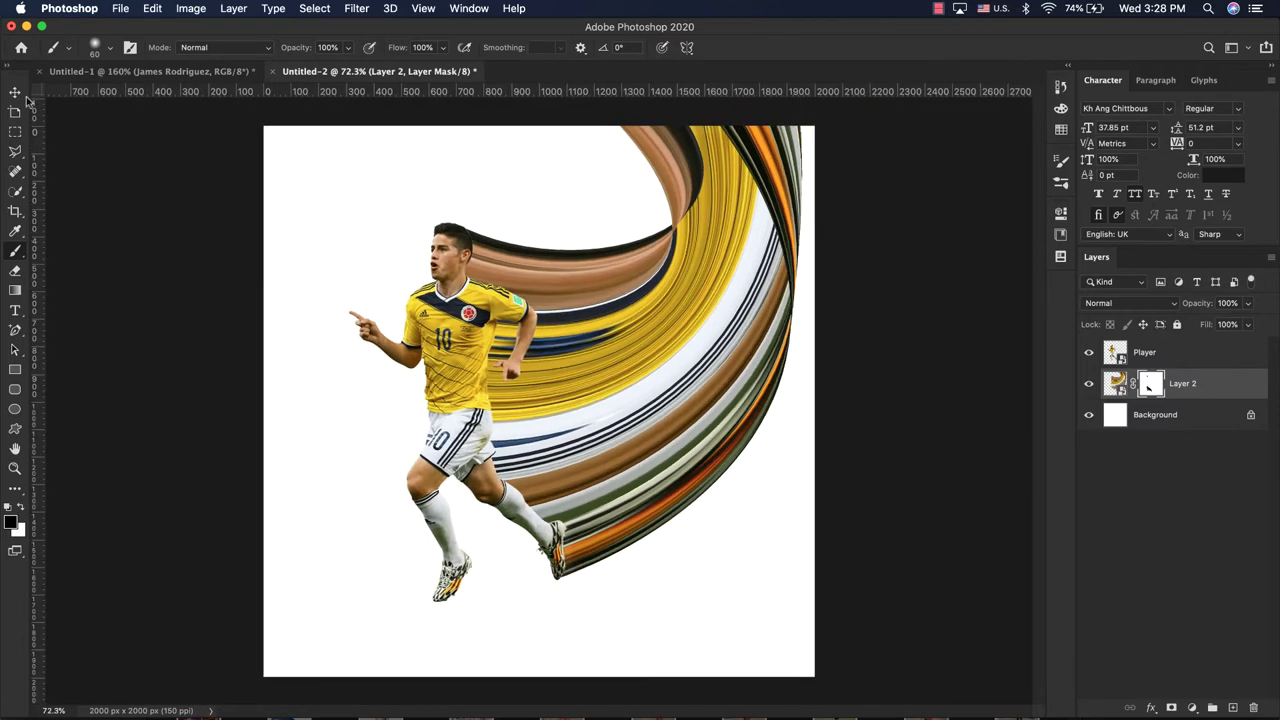
left_click(16, 93)
key("ctrl+0")
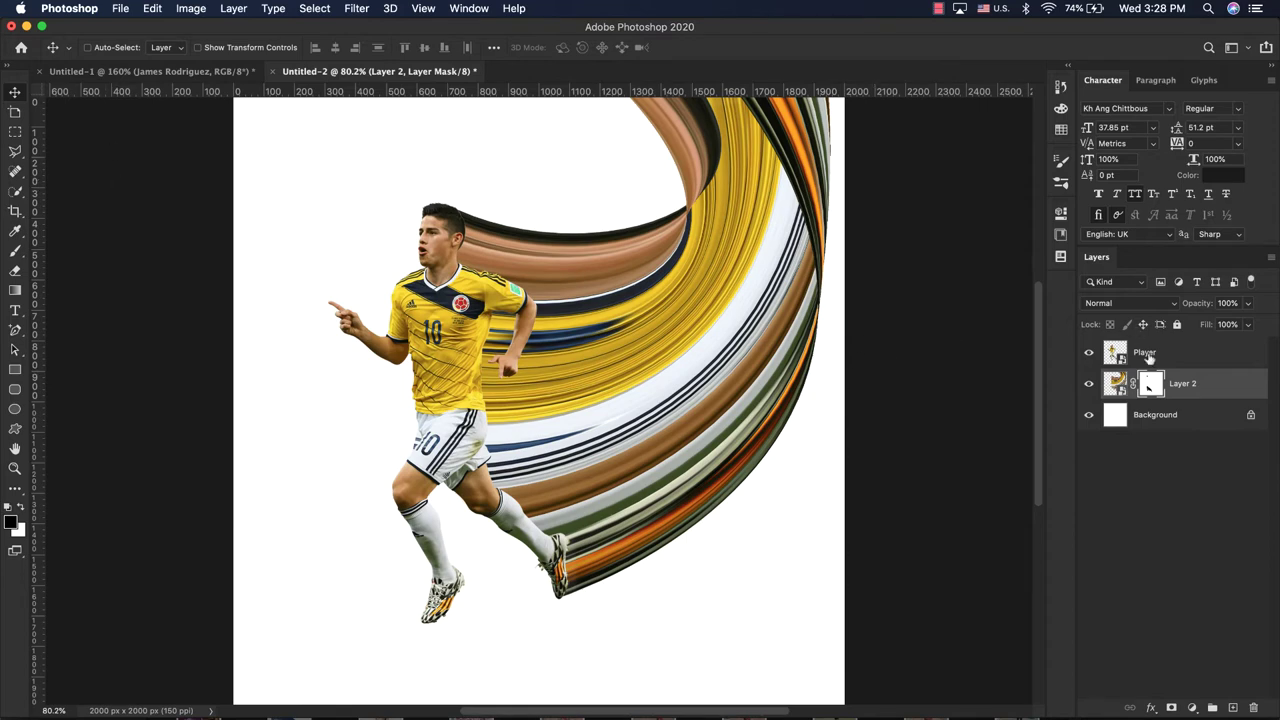
left_click(1148, 356)
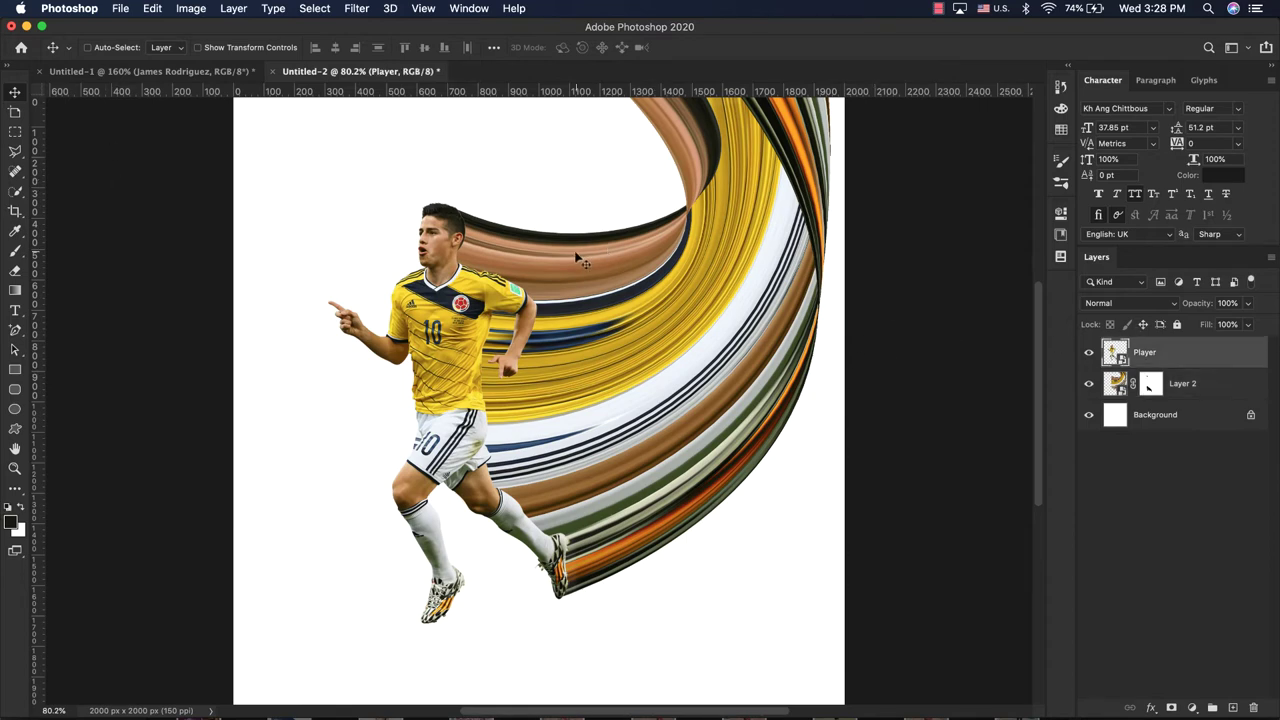
left_click(225, 72)
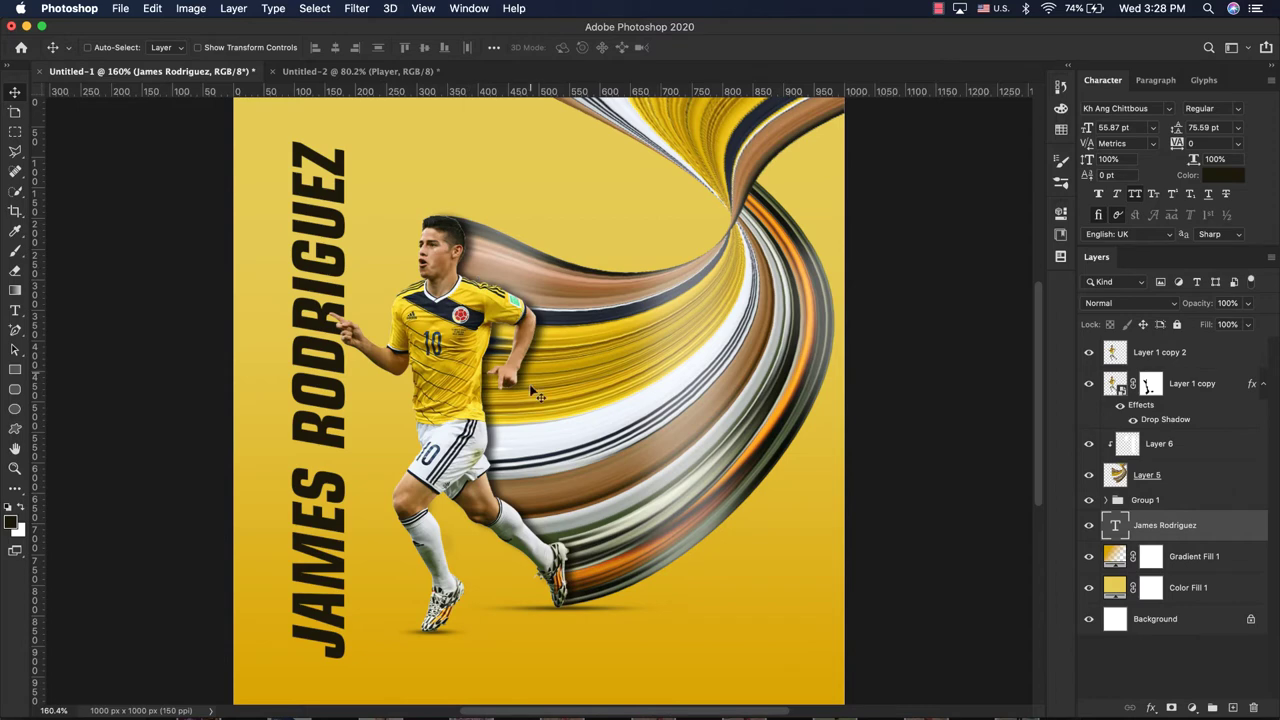
left_click(331, 74)
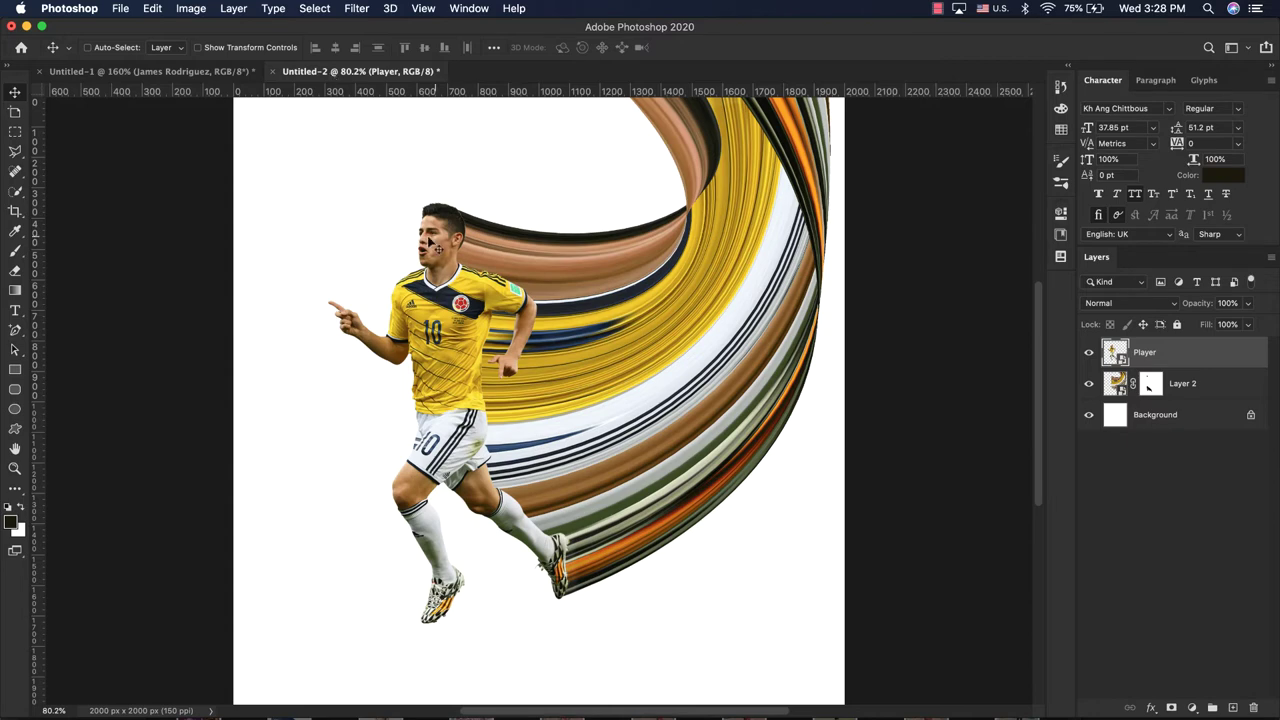
Duplicate the Player layer as a new layer named Shadow
right_click(1170, 360)
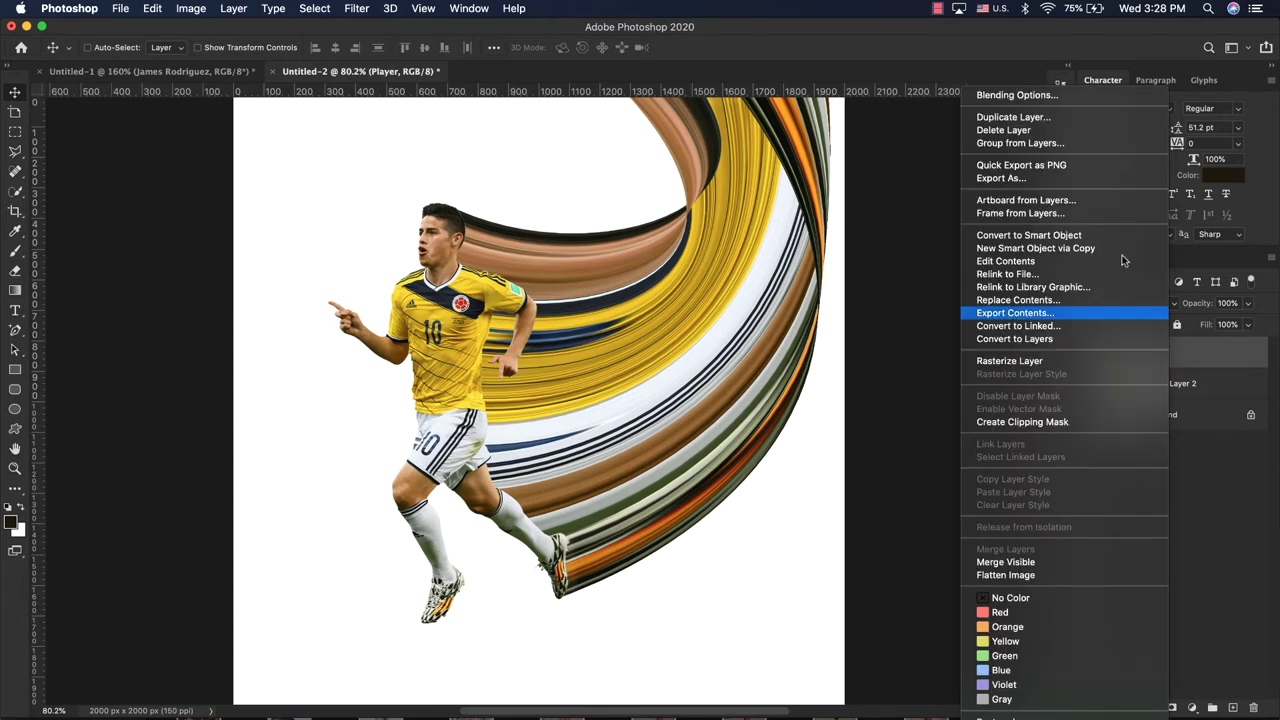
left_click(1041, 122)
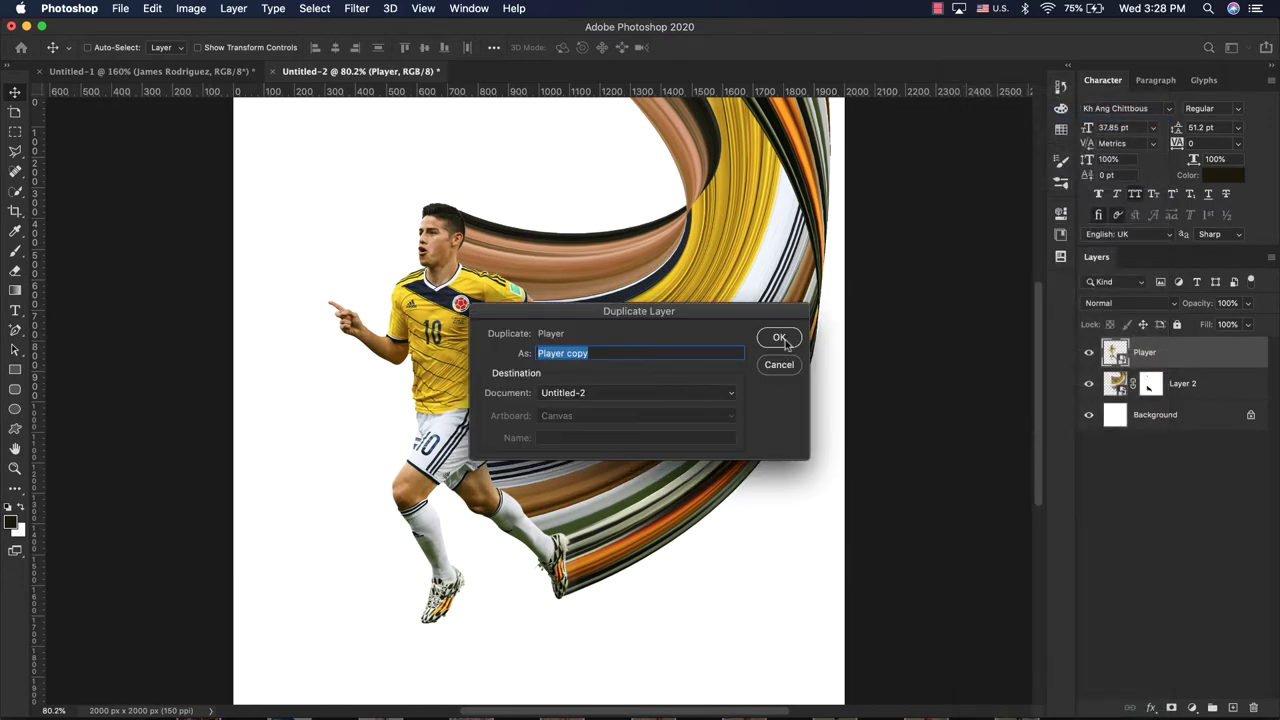
type("S")
type("hadow")
left_click(775, 339)
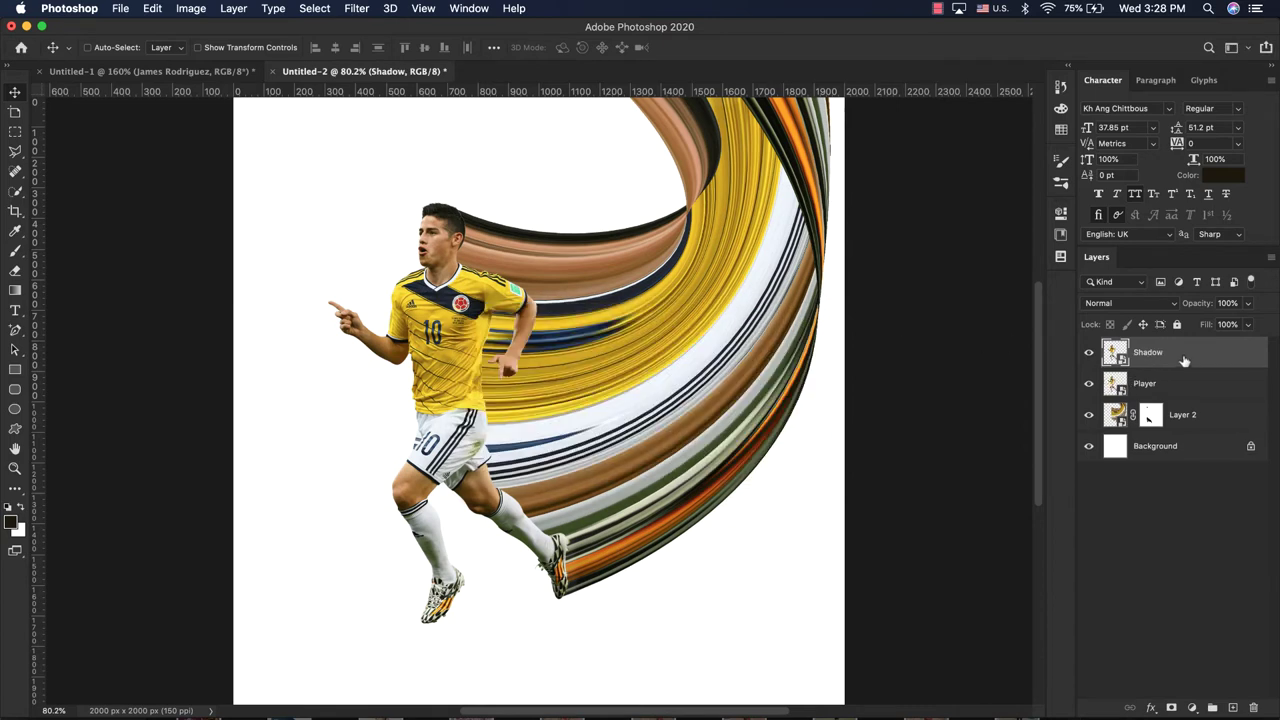
Move Shadow beneath Player and give it a black Drop Shadow at 82% opacity, size 21
left_click_drag(1180, 362, 1194, 394)
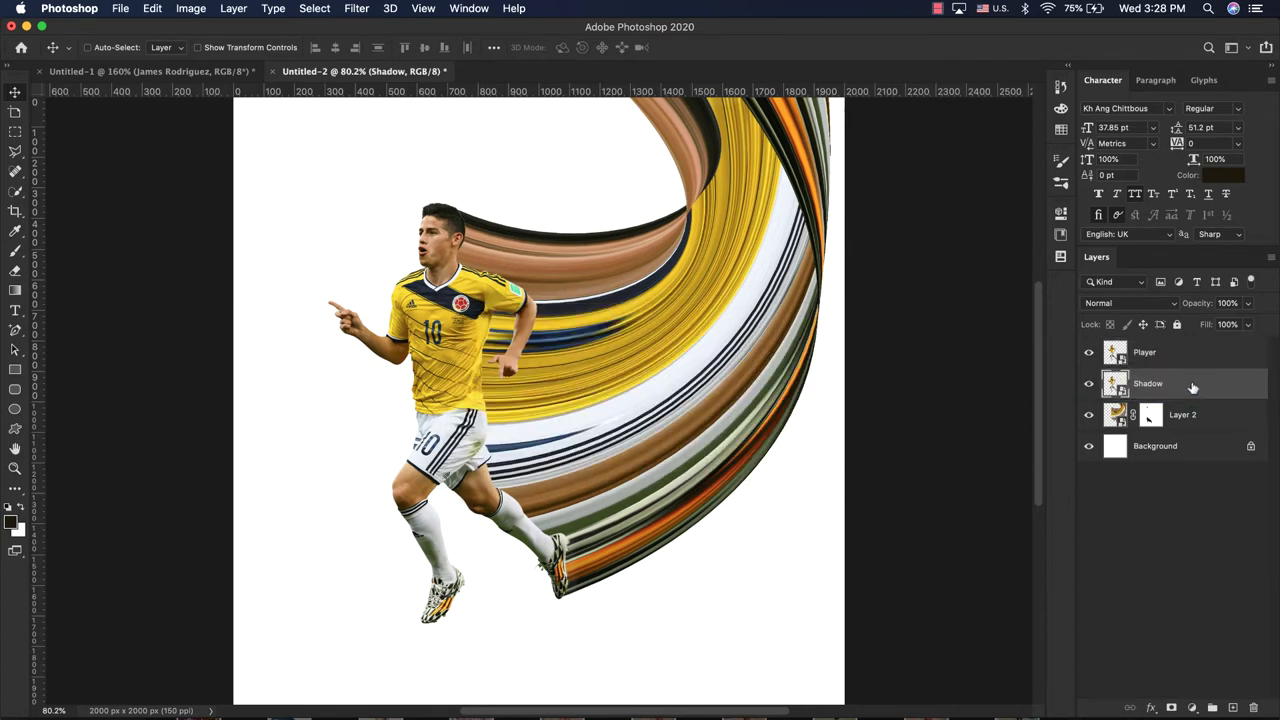
right_click(1191, 381)
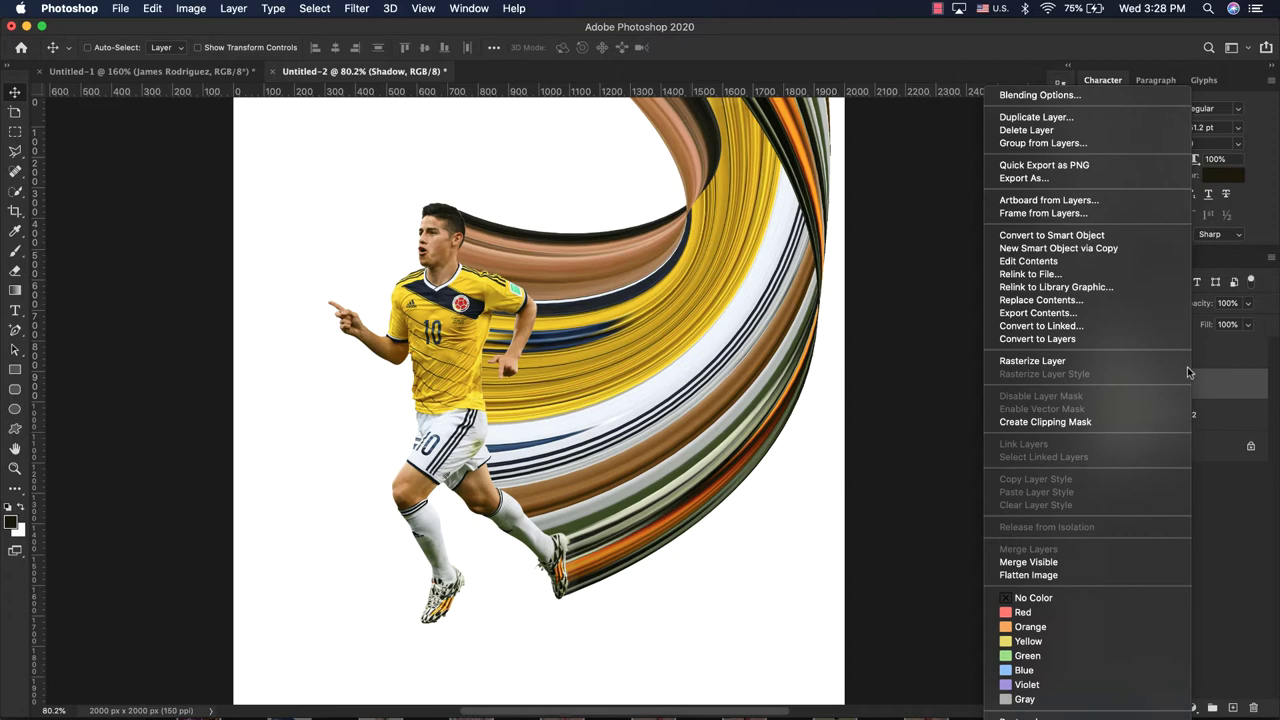
left_click(1037, 100)
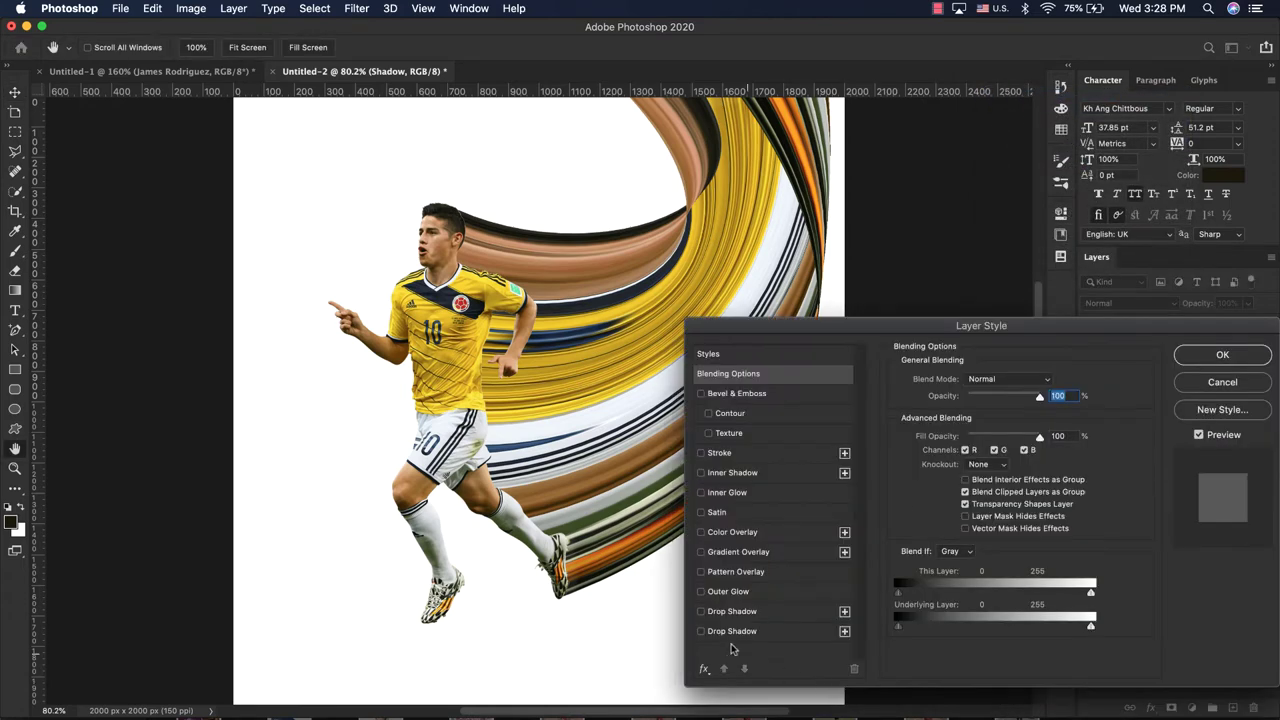
left_click(731, 611)
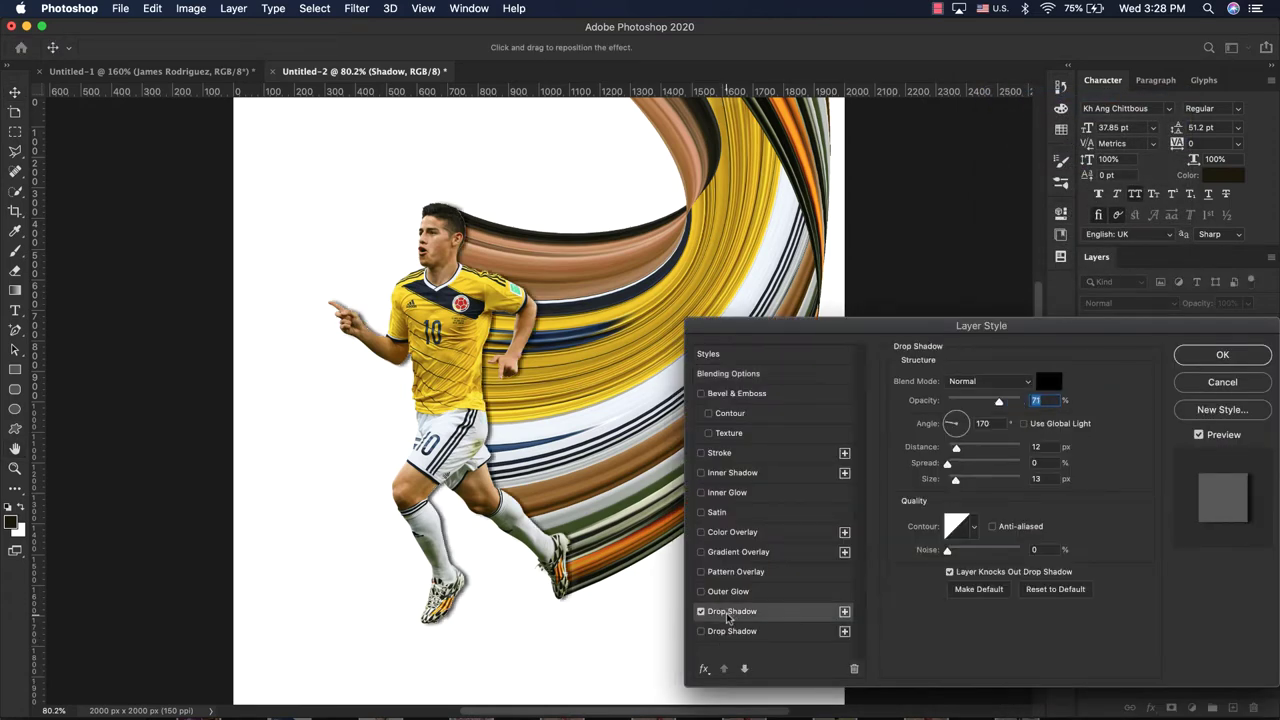
left_click_drag(955, 480, 961, 481)
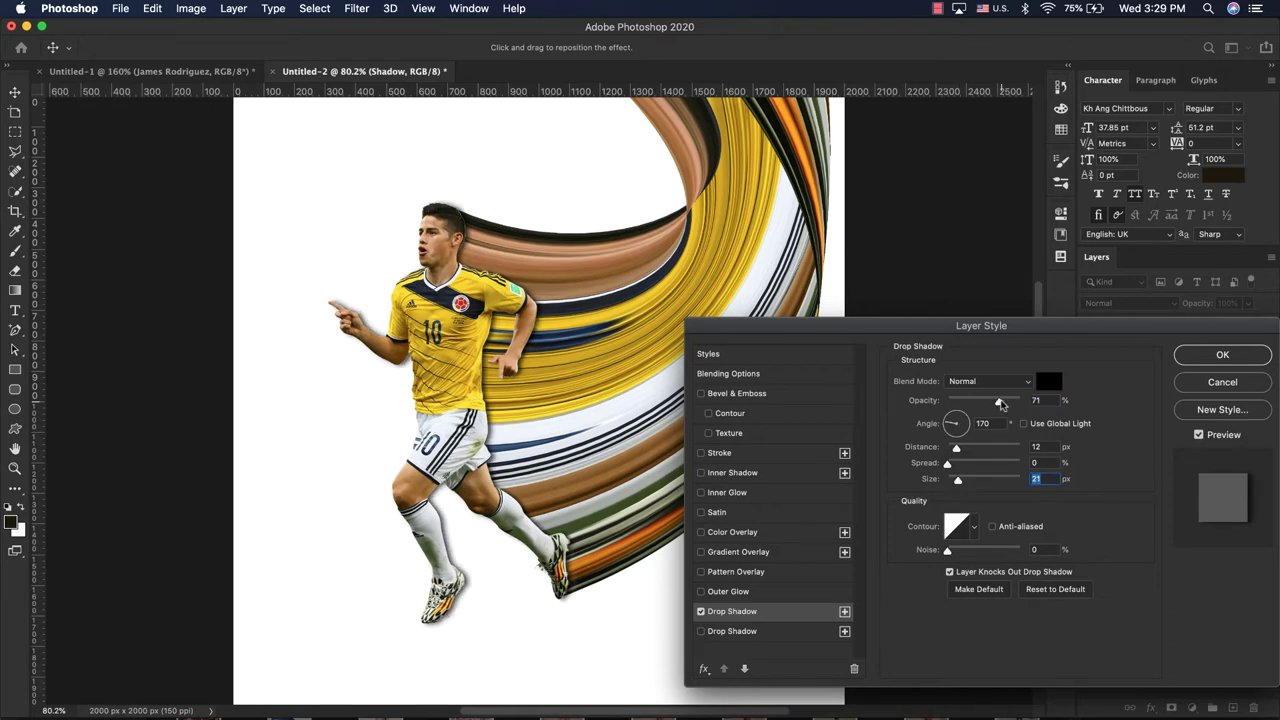
left_click_drag(1000, 403, 1009, 401)
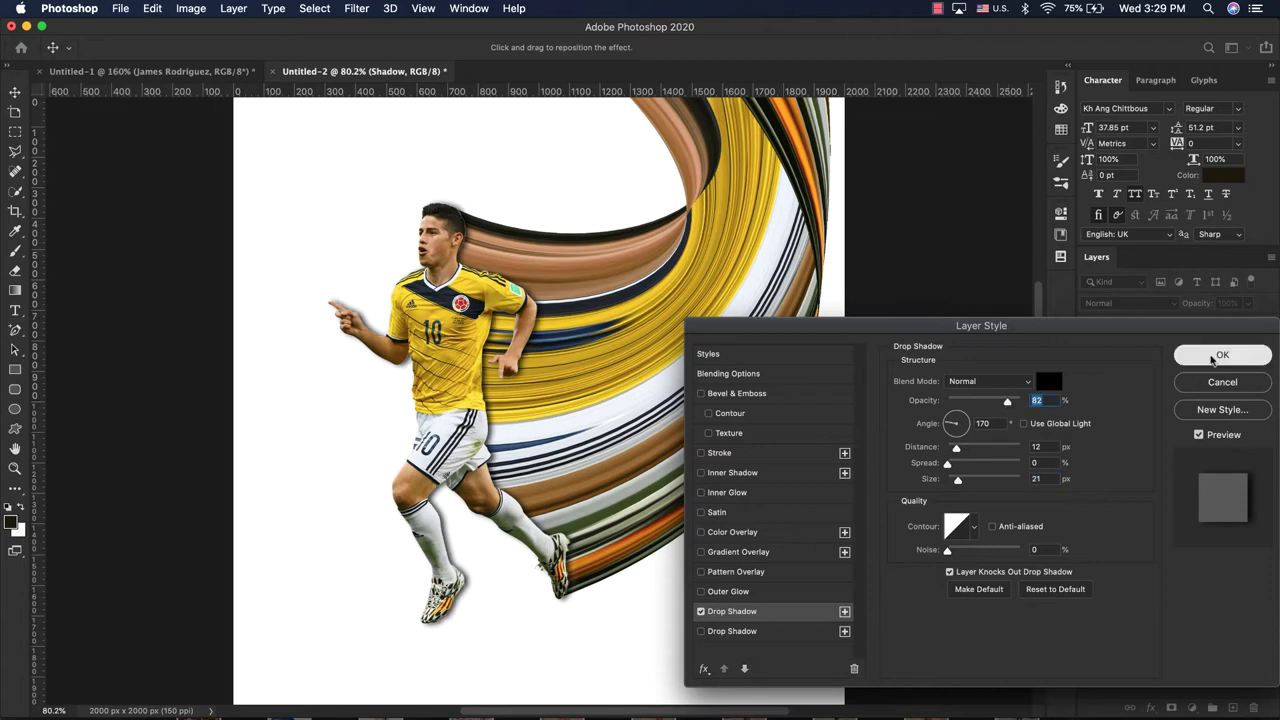
left_click(1210, 358)
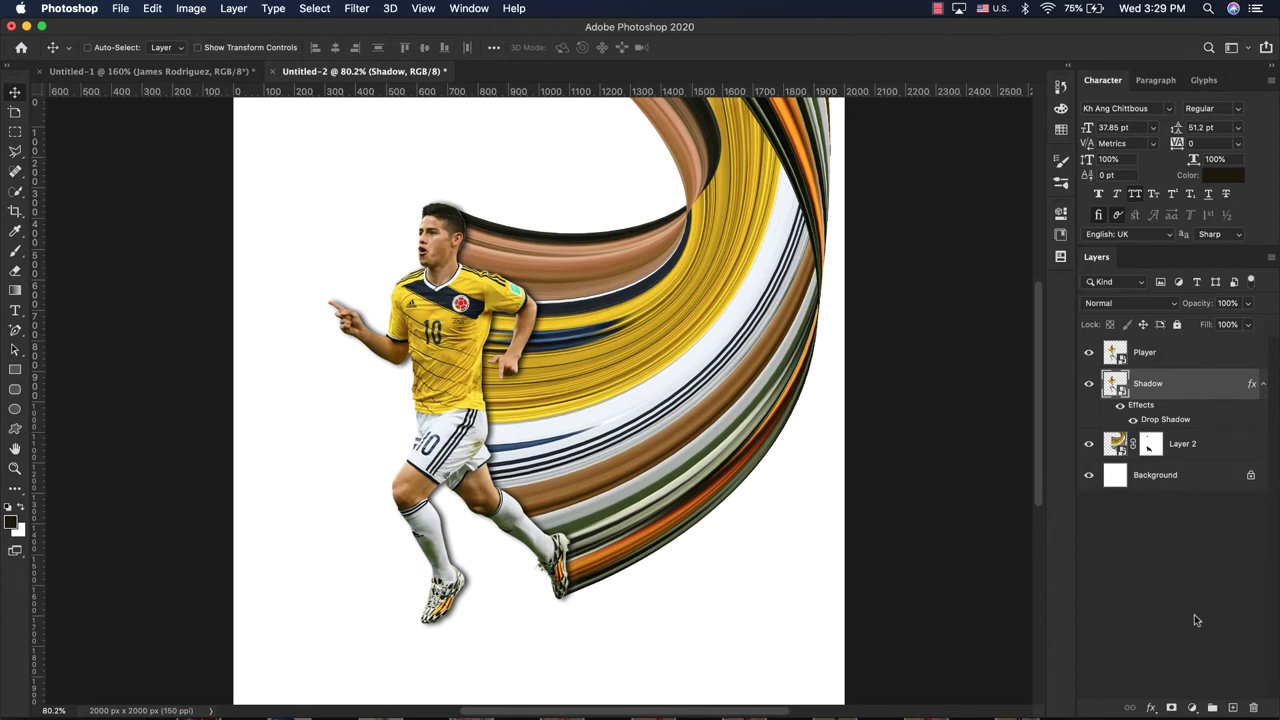
Mask the Shadow layer, painting with a 300 px brush around the player's head and legs
left_click(1173, 708)
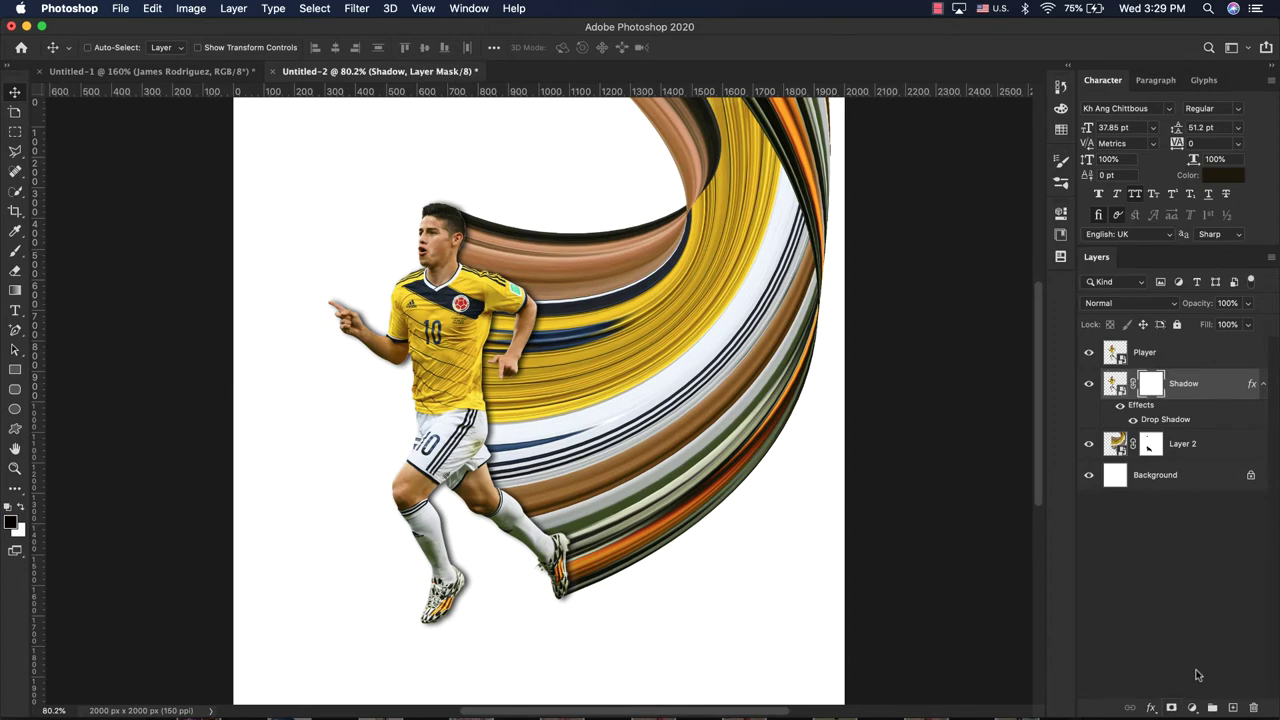
key("b")
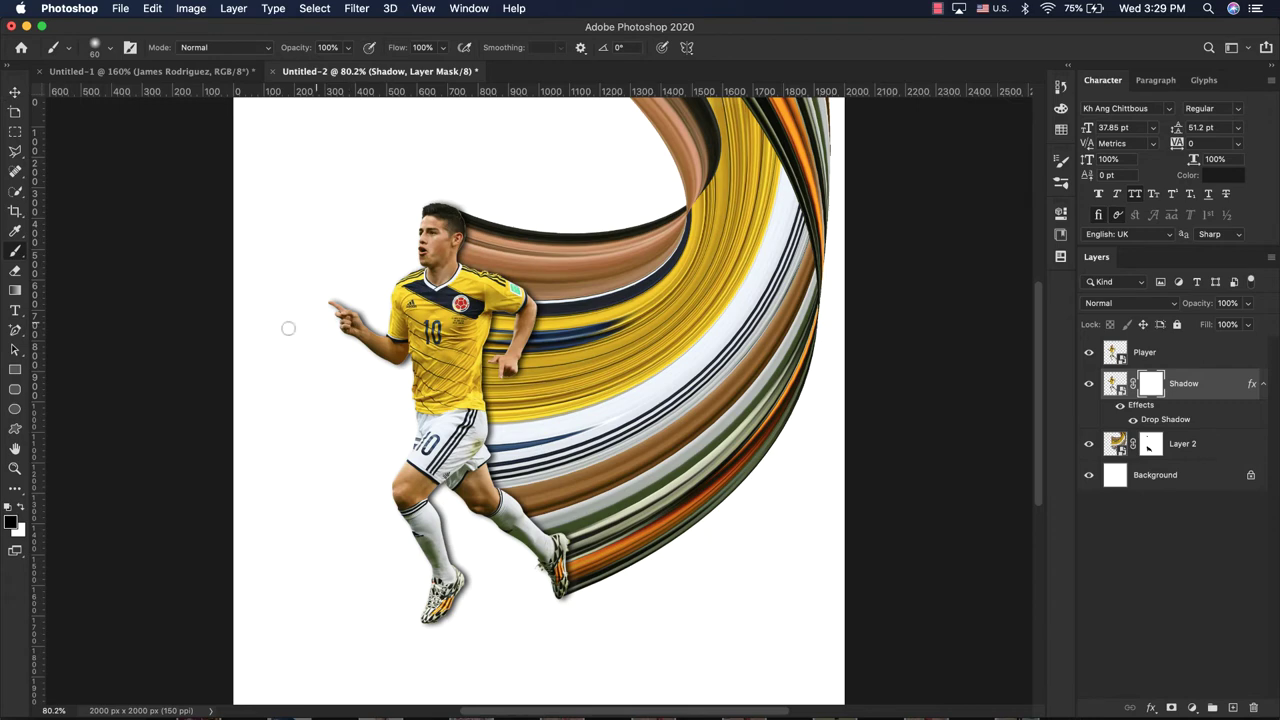
scroll(388, 262, "up", 1)
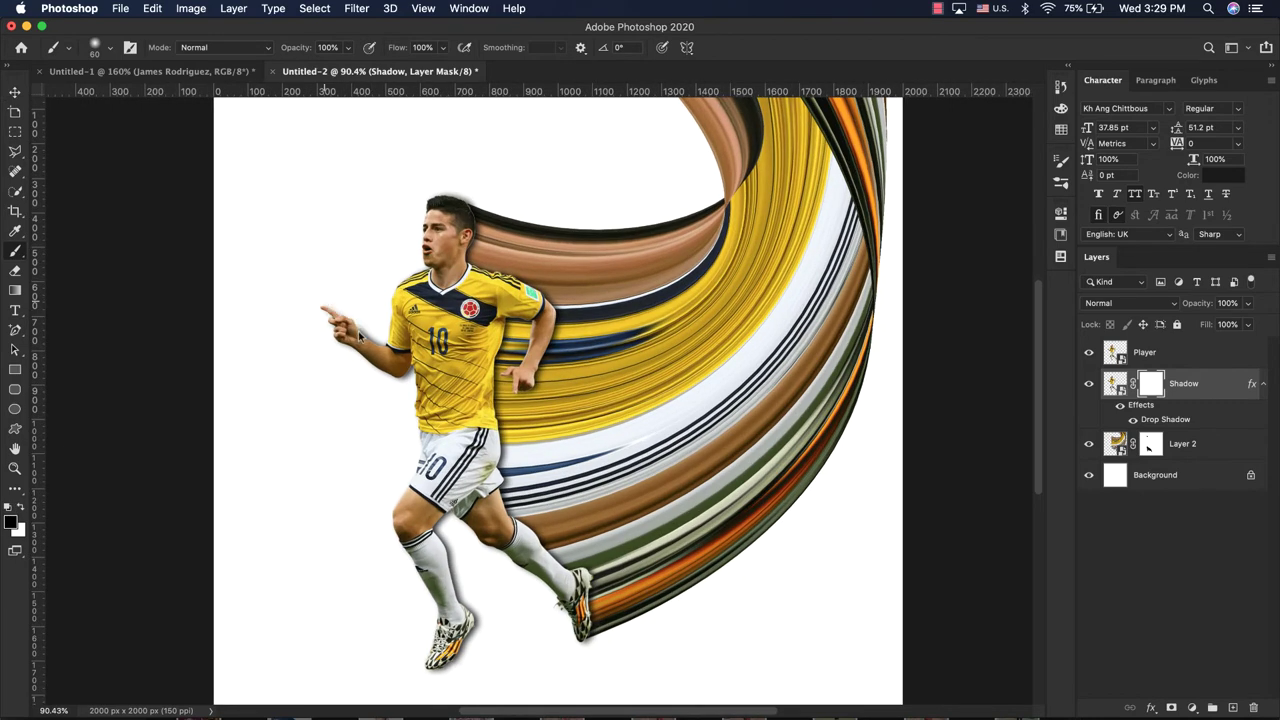
key("bracketright")
key("bracketright")
key("bracketright")
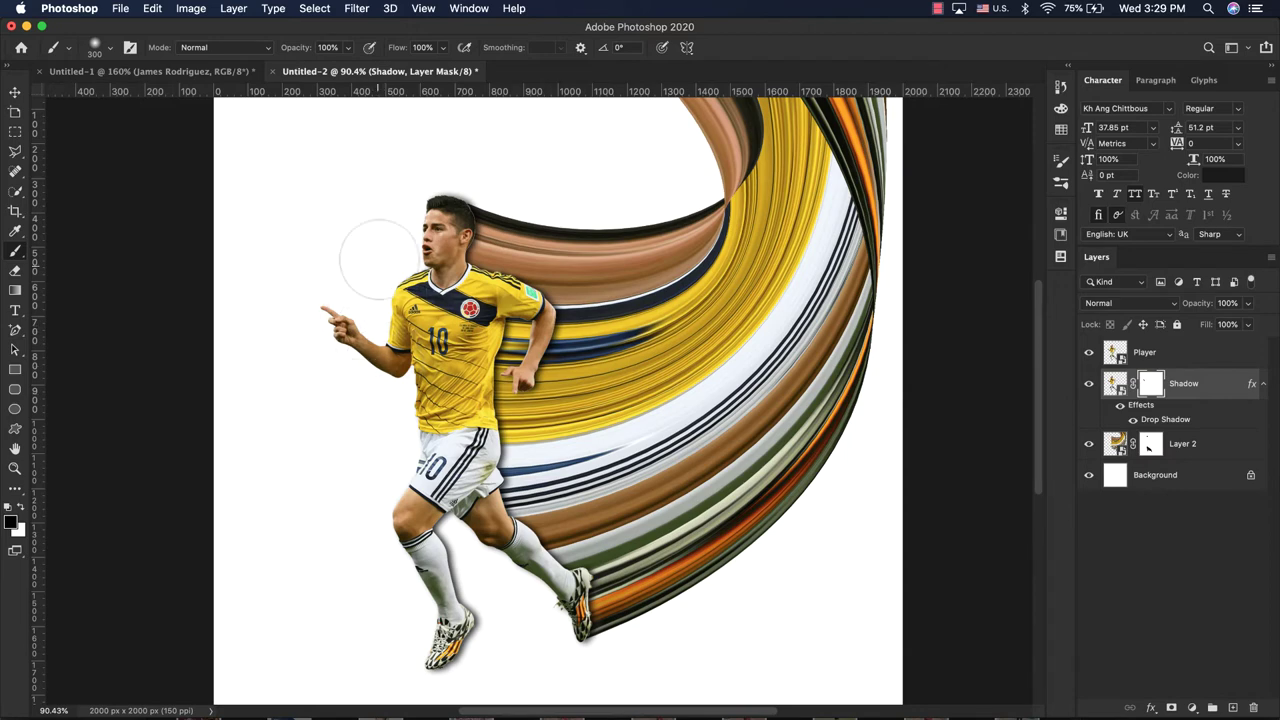
left_click_drag(382, 292, 380, 229)
scroll(381, 287, "down", 1)
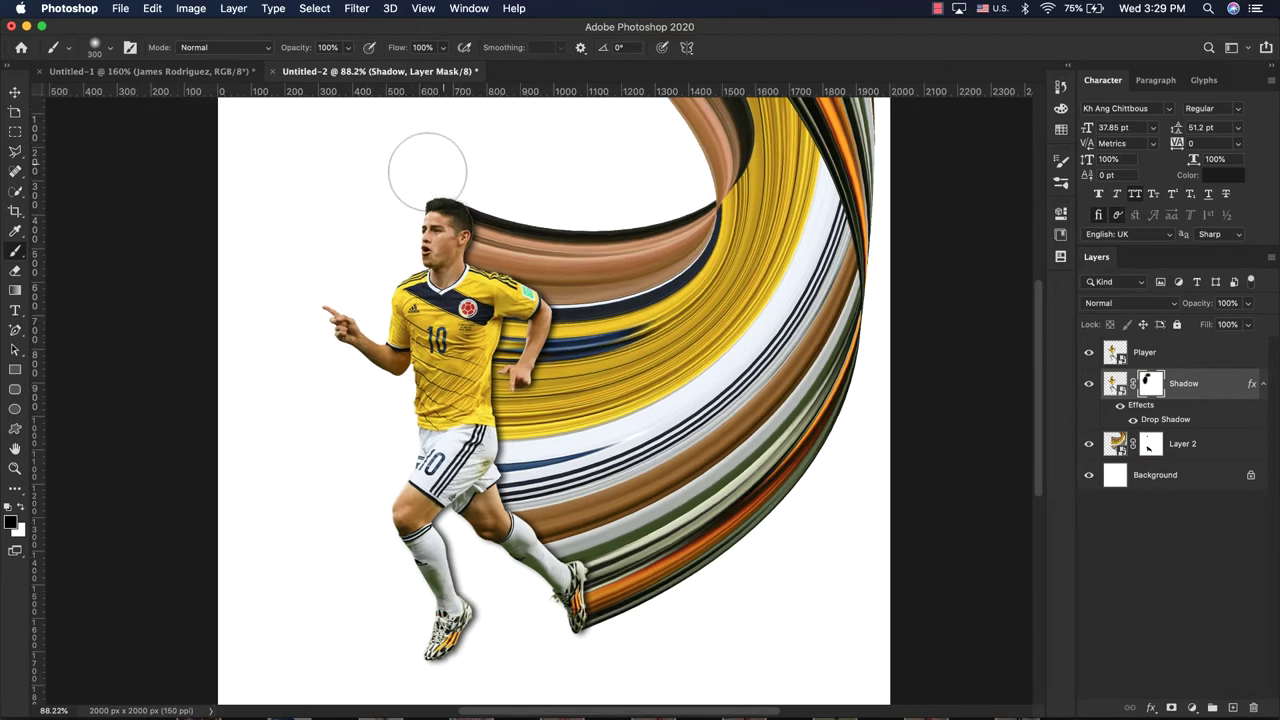
scroll(370, 290, "down", 1)
left_click_drag(435, 520, 445, 640)
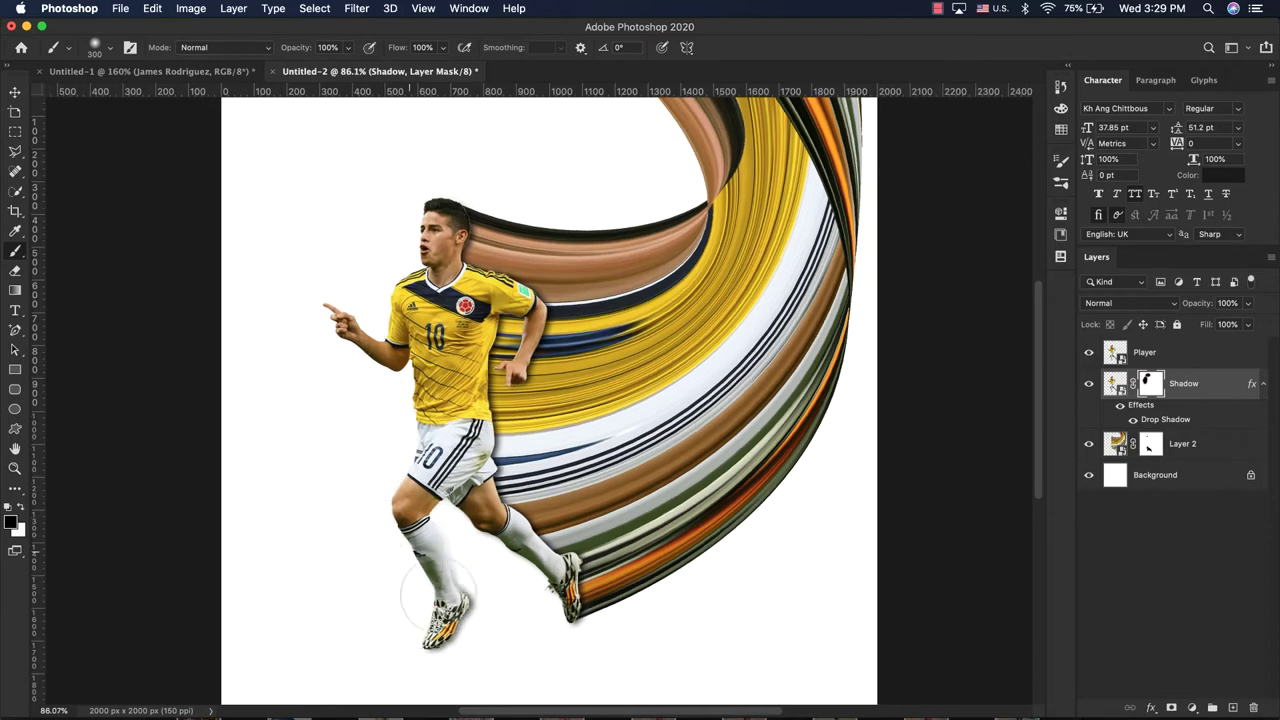
left_click_drag(428, 544, 495, 640)
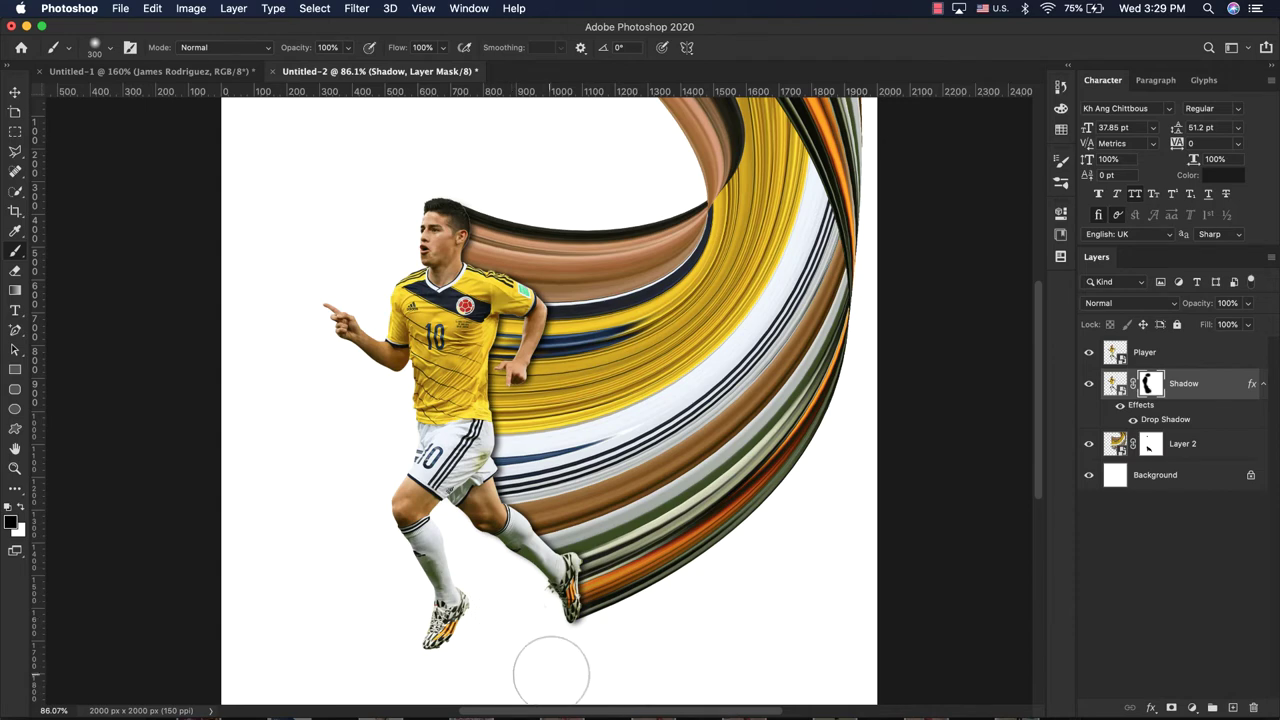
With a smaller brush, lighten the shadow under the shoe tip, then fit the canvas on screen
scroll(586, 621, "up", 2)
key("bracketleft")
key("bracketleft")
key("bracketleft")
key("bracketleft")
key("bracketleft")
key("bracketleft")
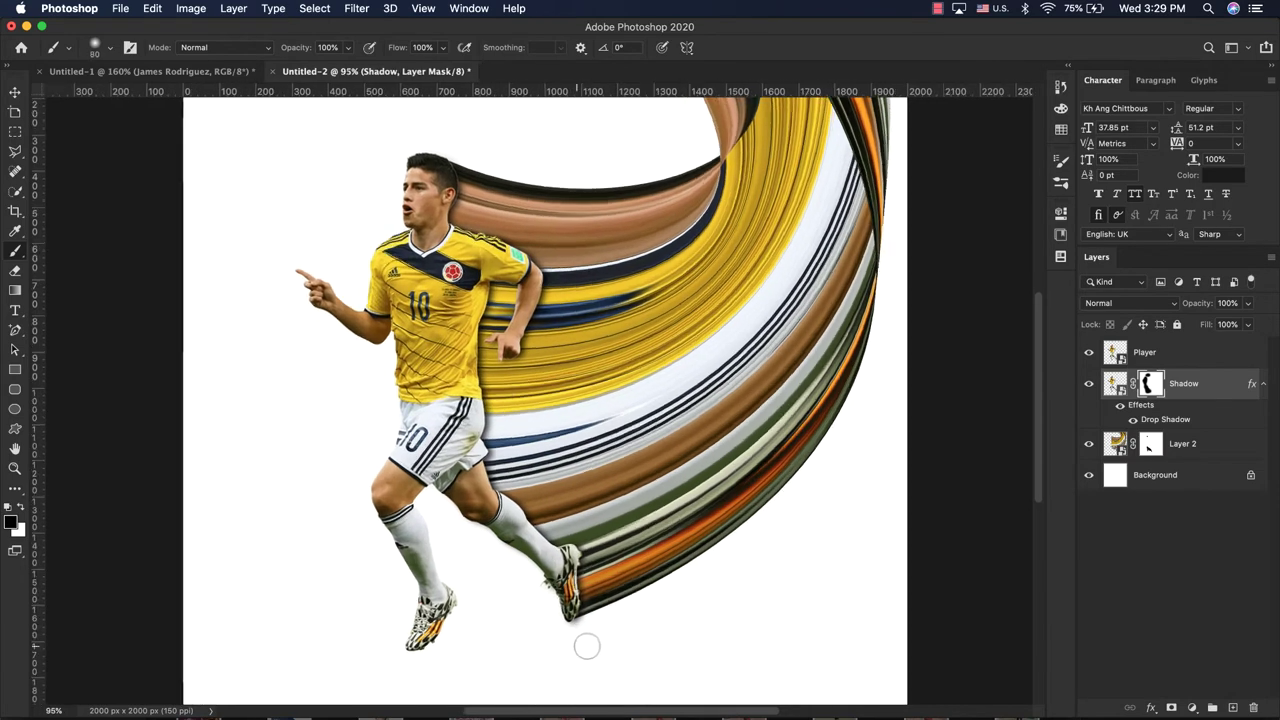
scroll(586, 640, "up", 15)
key("bracketleft")
key("bracketleft")
key("bracketleft")
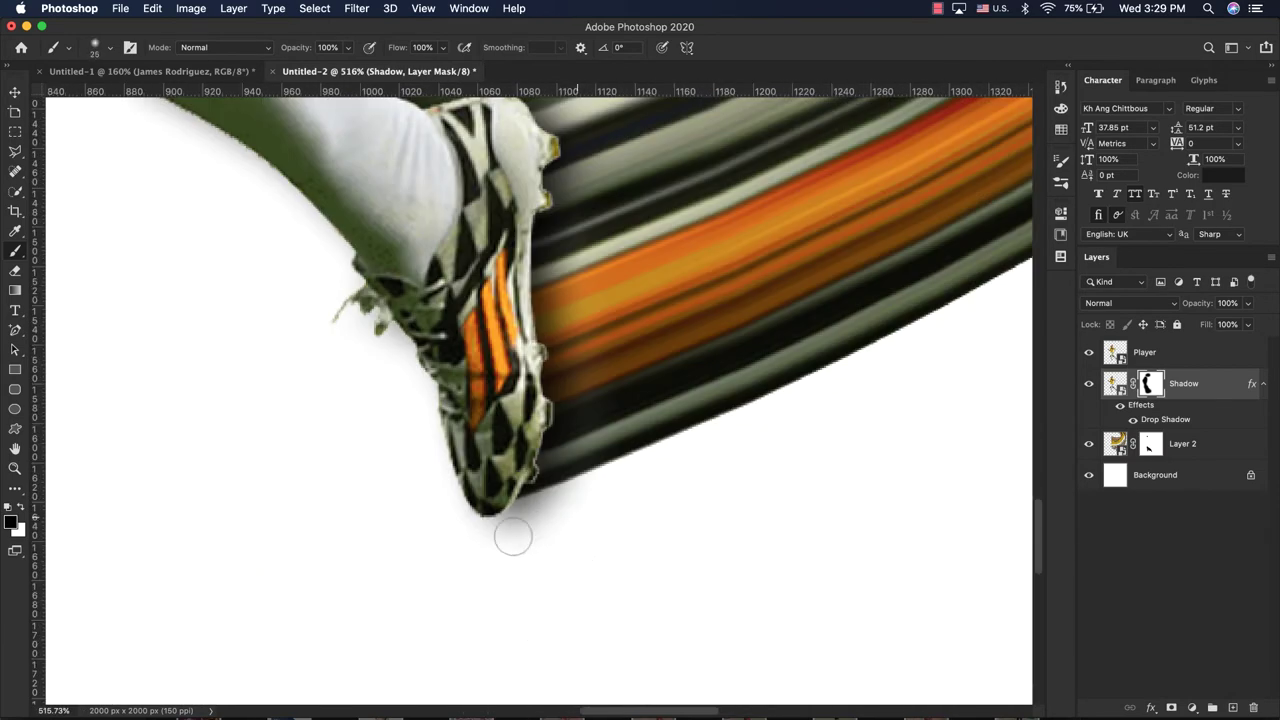
mouse_move(534, 508)
left_mouse_down()
mouse_move(550, 508)
mouse_move(500, 514)
left_mouse_up()
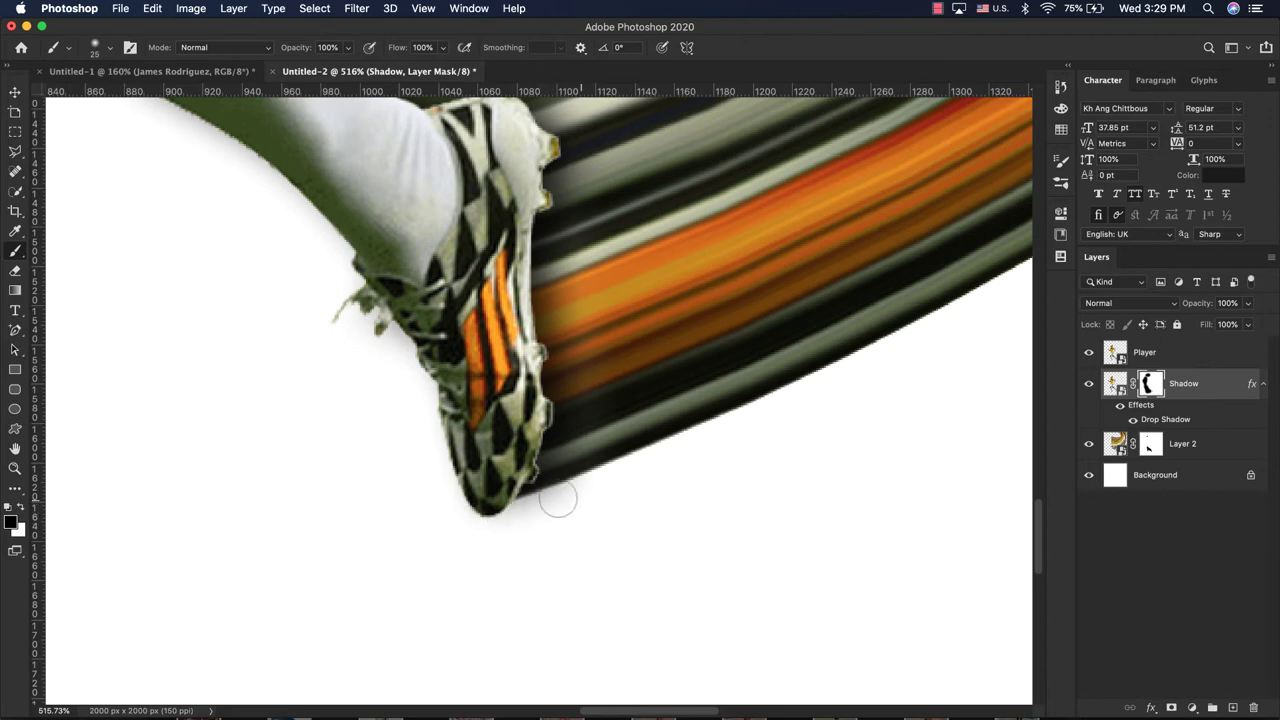
scroll(412, 531, "down", 6)
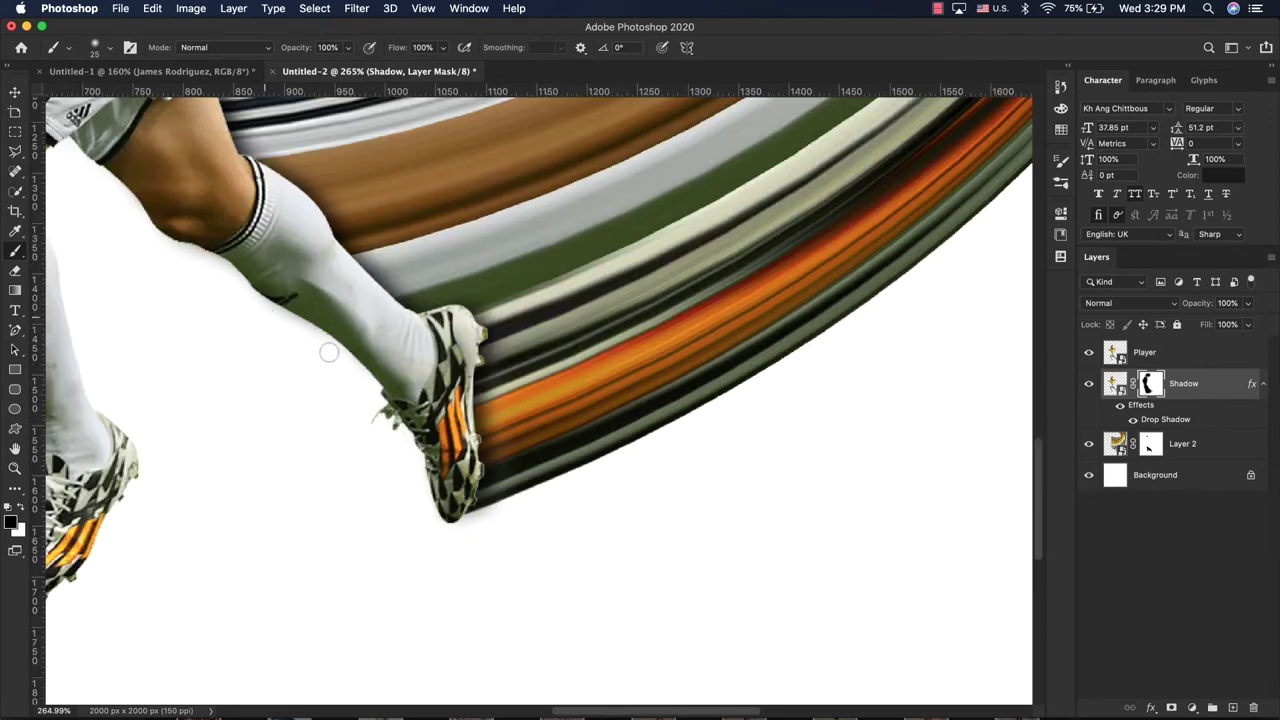
scroll(367, 492, "down", 2)
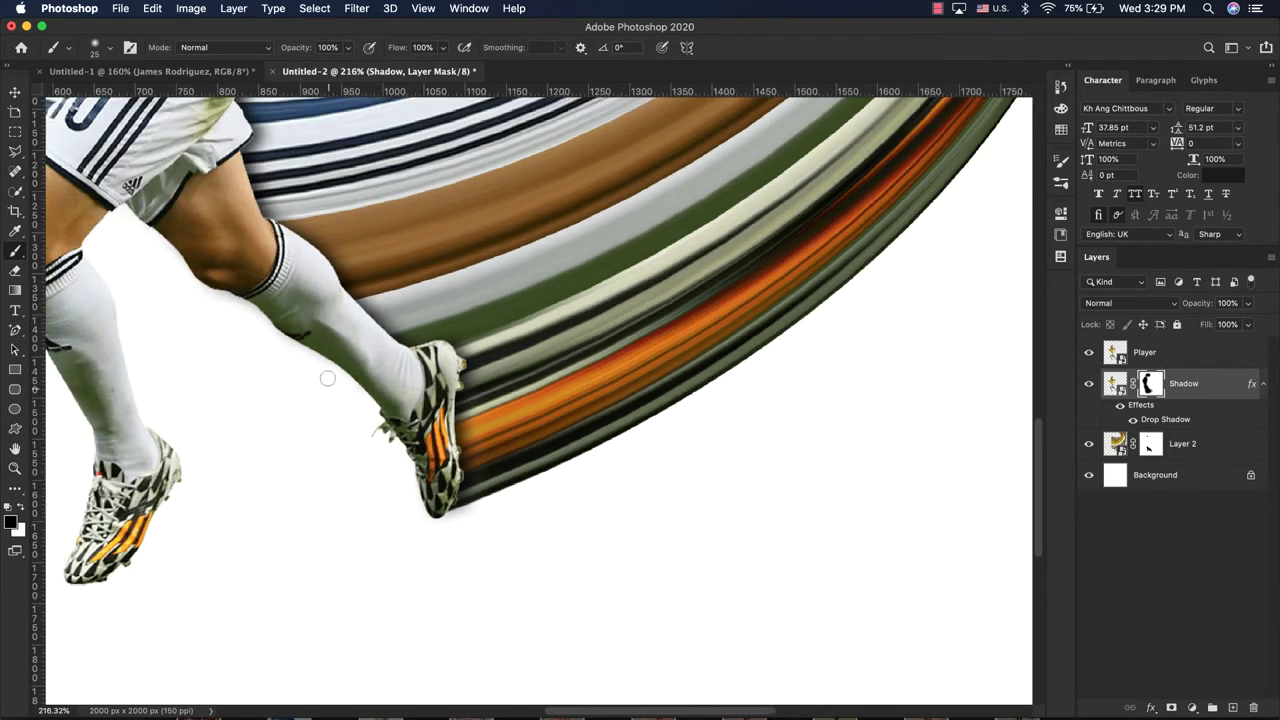
scroll(280, 374, "down", 2)
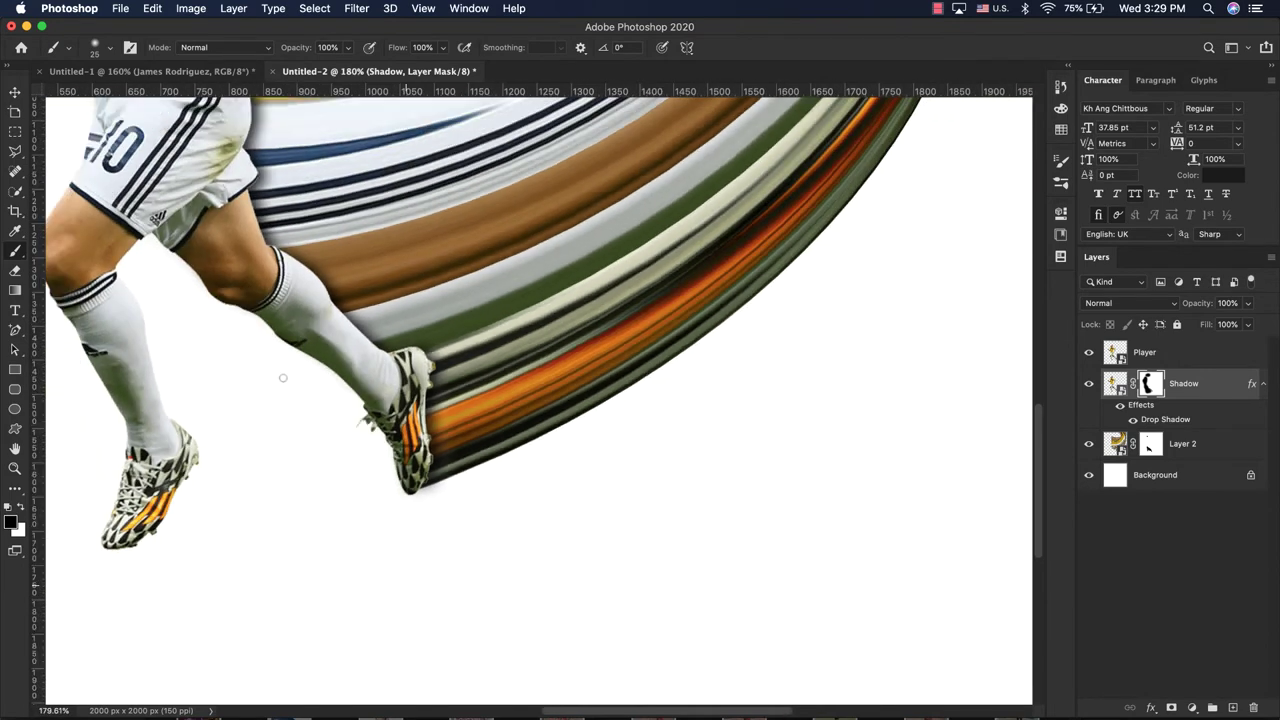
scroll(283, 378, "down", 2)
scroll(100, 349, "down", 1)
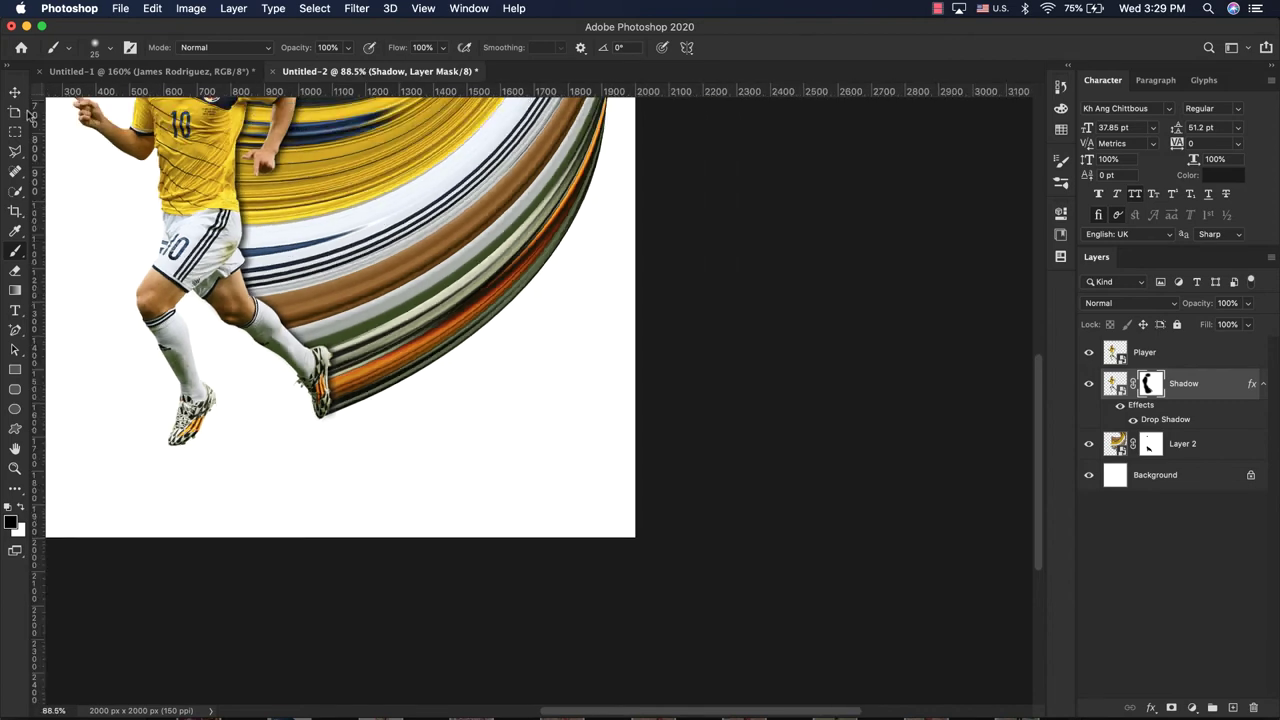
left_click(15, 92)
key("super+0")
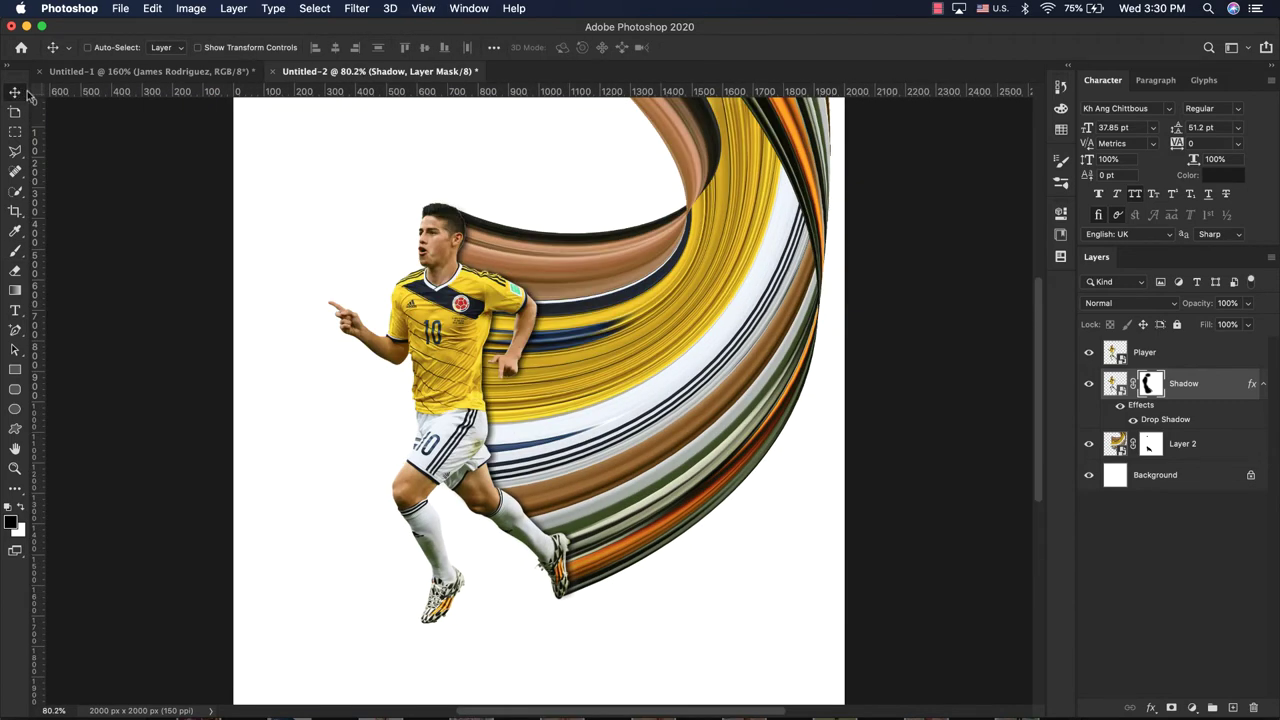
After checking the reference poster, add a Gradient fill layer above Background
left_click(96, 71)
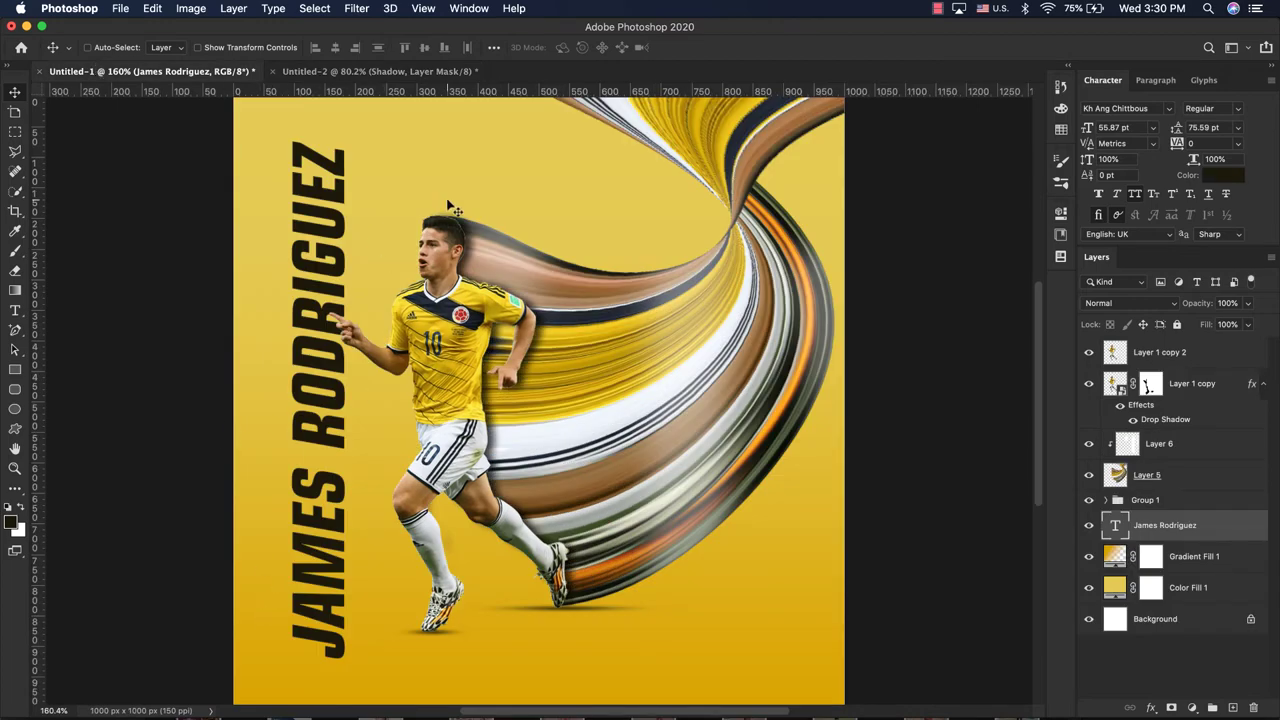
left_click(346, 72)
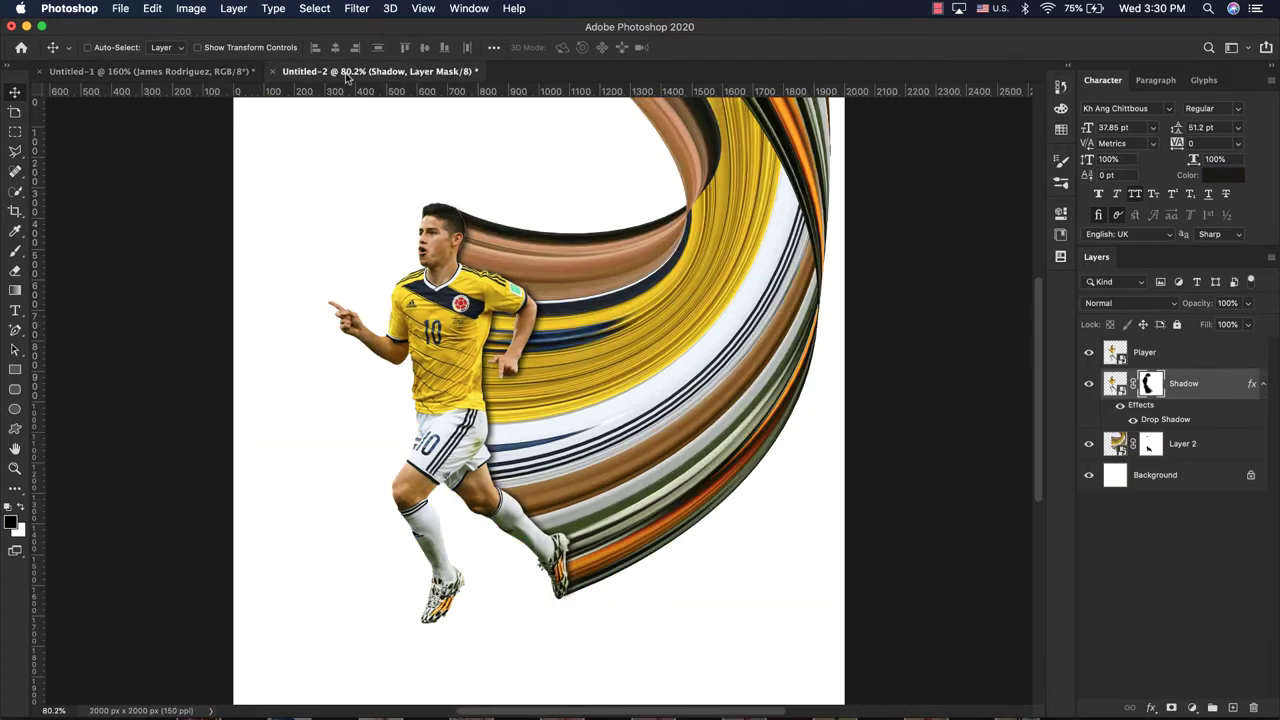
left_click(1211, 478)
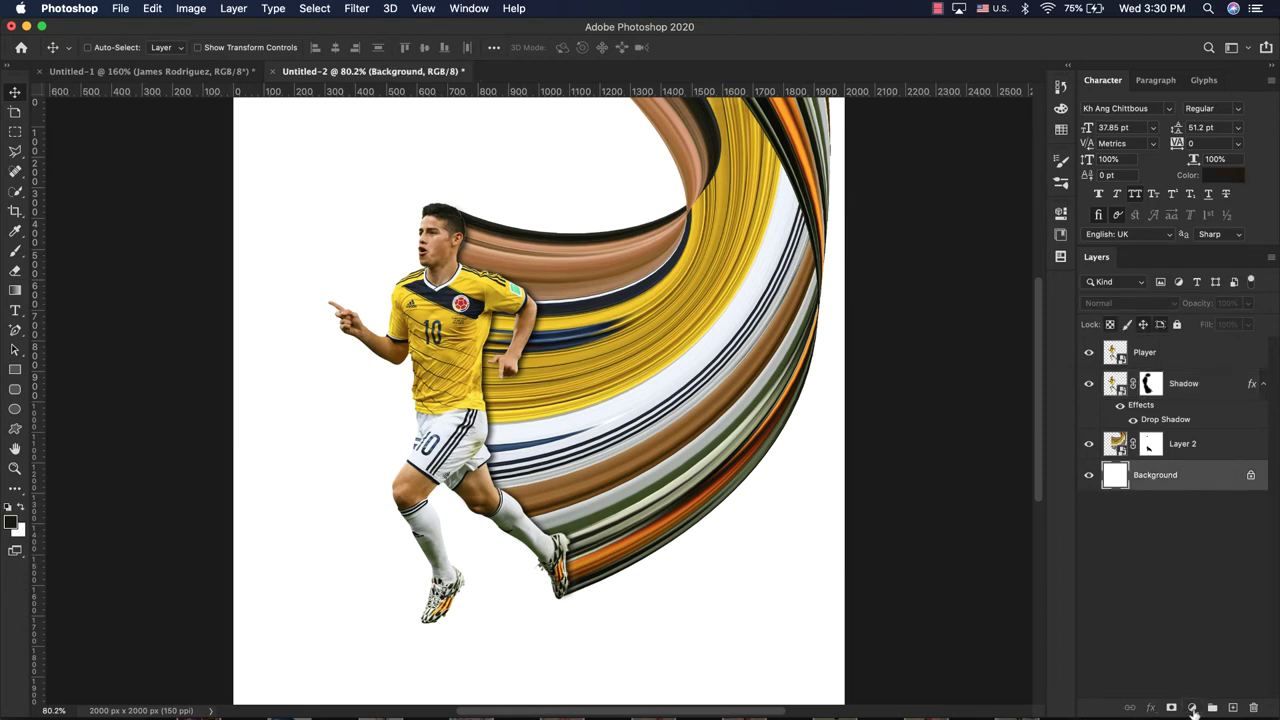
left_click(1193, 708)
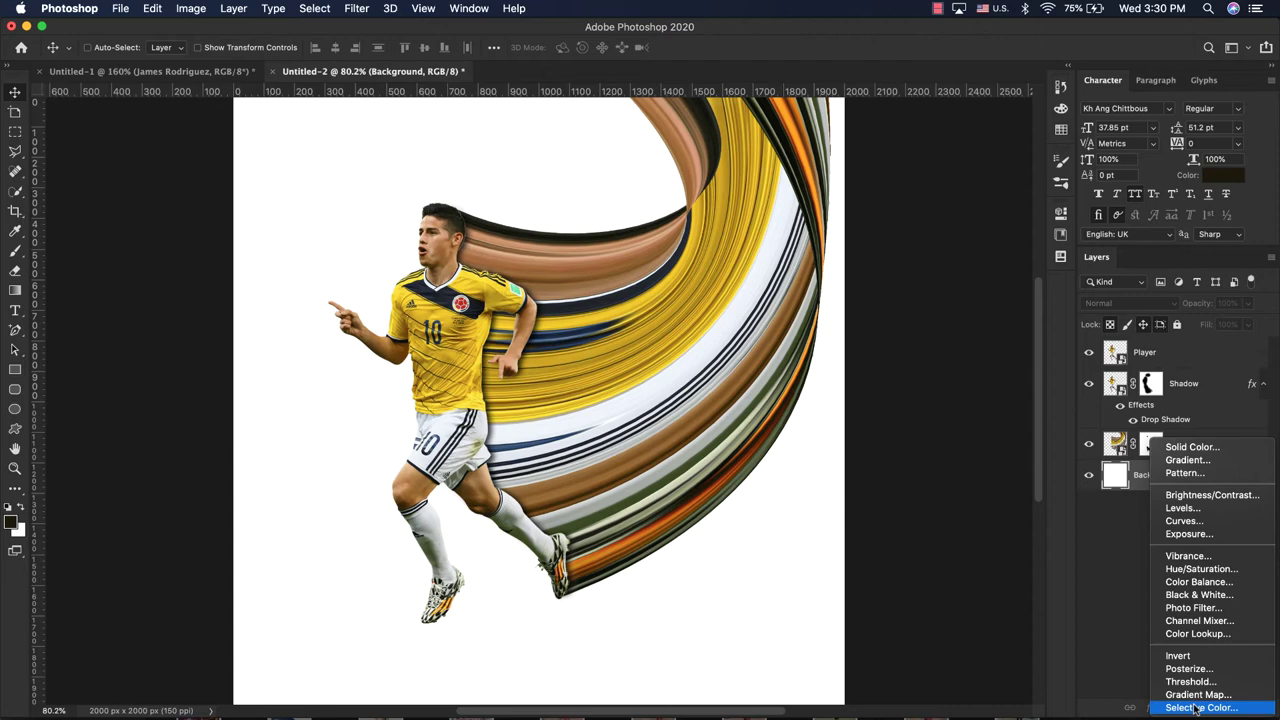
left_click(1186, 460)
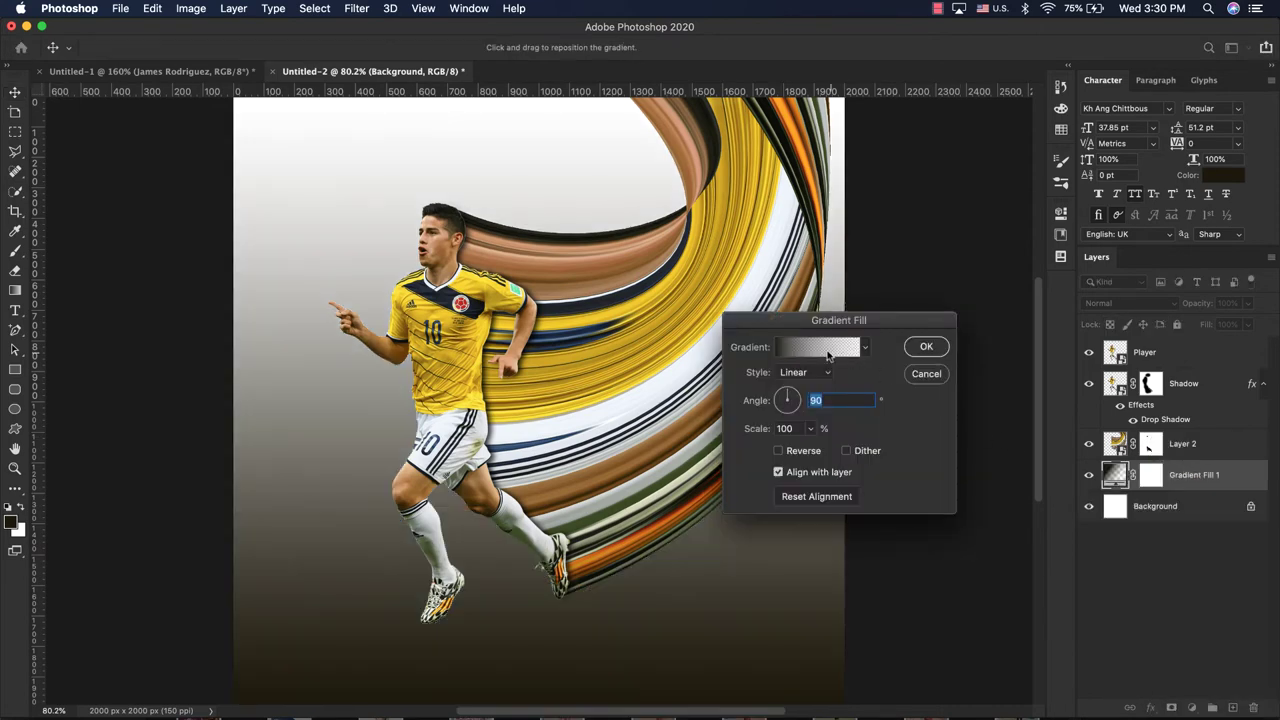
Choose the Foreground to Background preset from the Basics gradient group
left_click(828, 348)
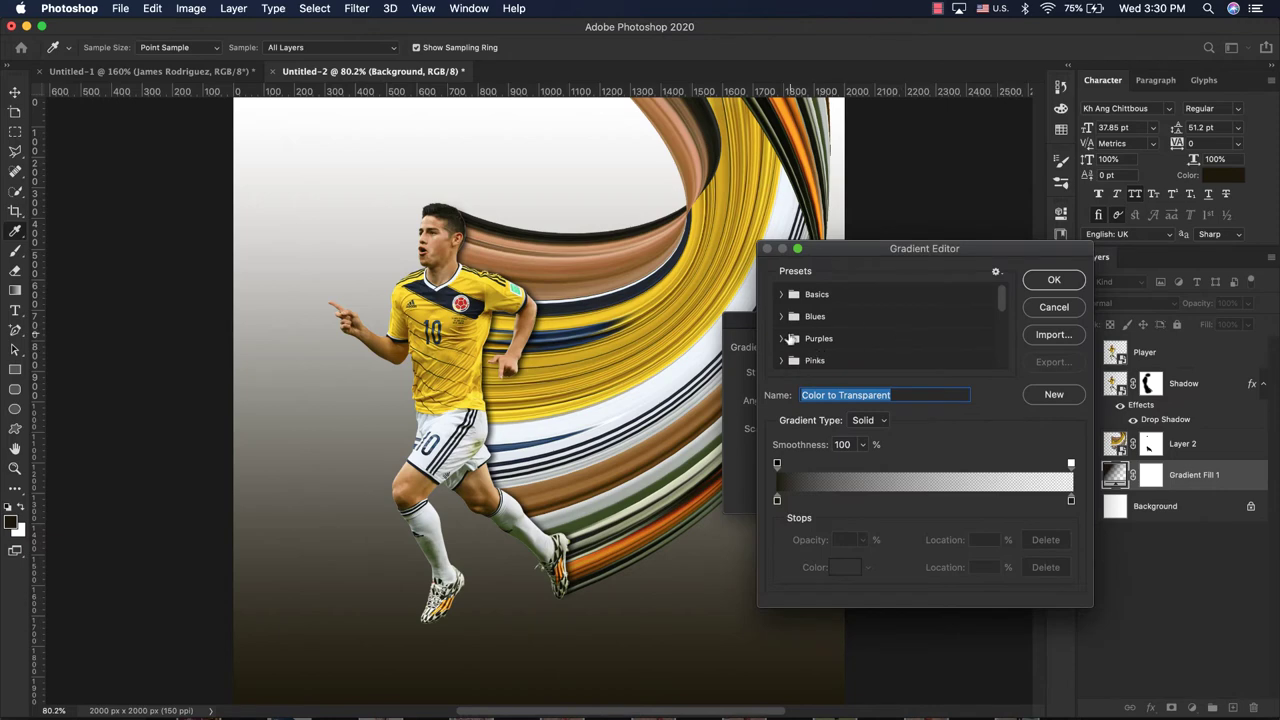
scroll(790, 340, "down", 1)
scroll(790, 340, "down", 1)
scroll(785, 340, "down", 1)
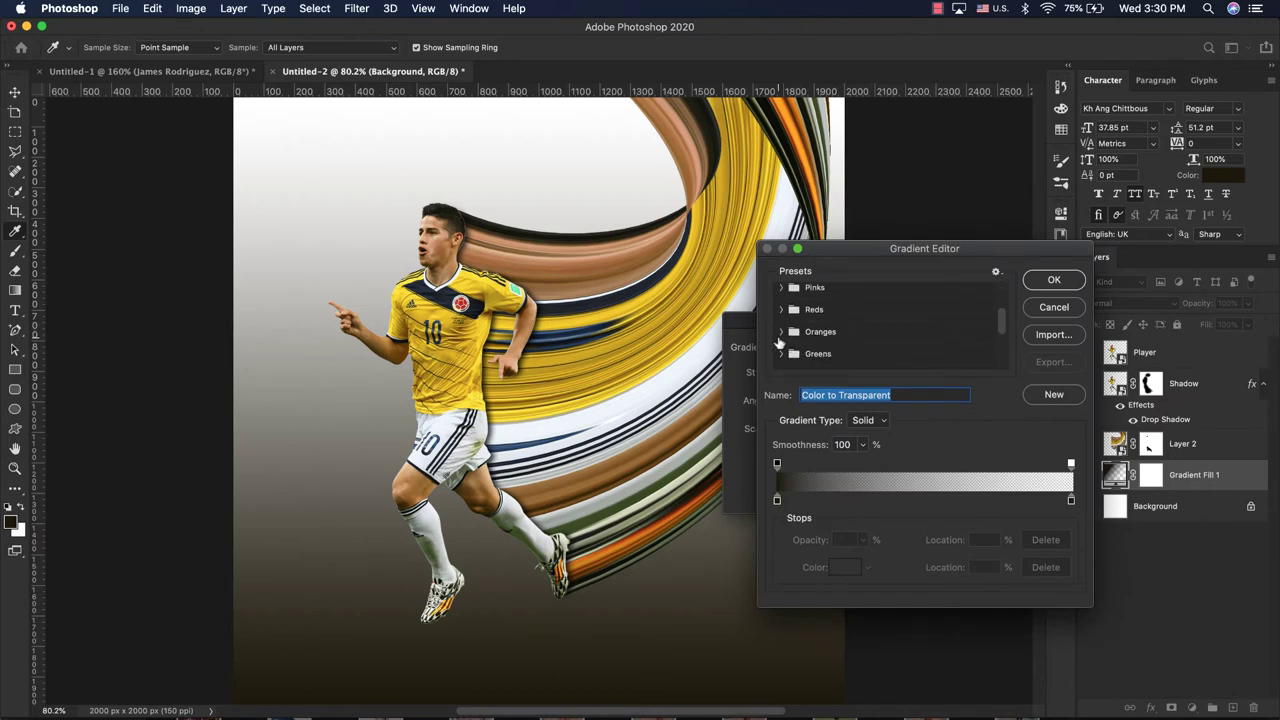
left_click(781, 332)
scroll(905, 360, "down", 1)
scroll(905, 360, "down", 2)
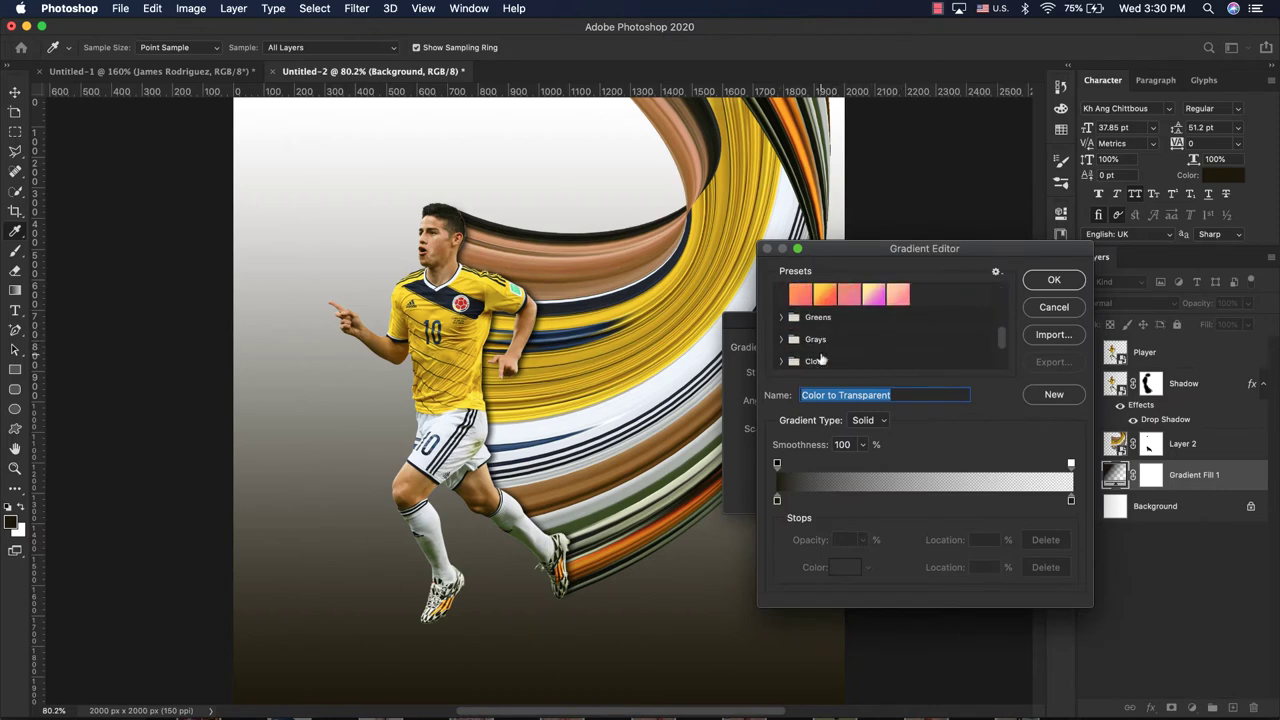
scroll(860, 350, "up", 2)
scroll(870, 350, "up", 3)
scroll(850, 330, "up", 3)
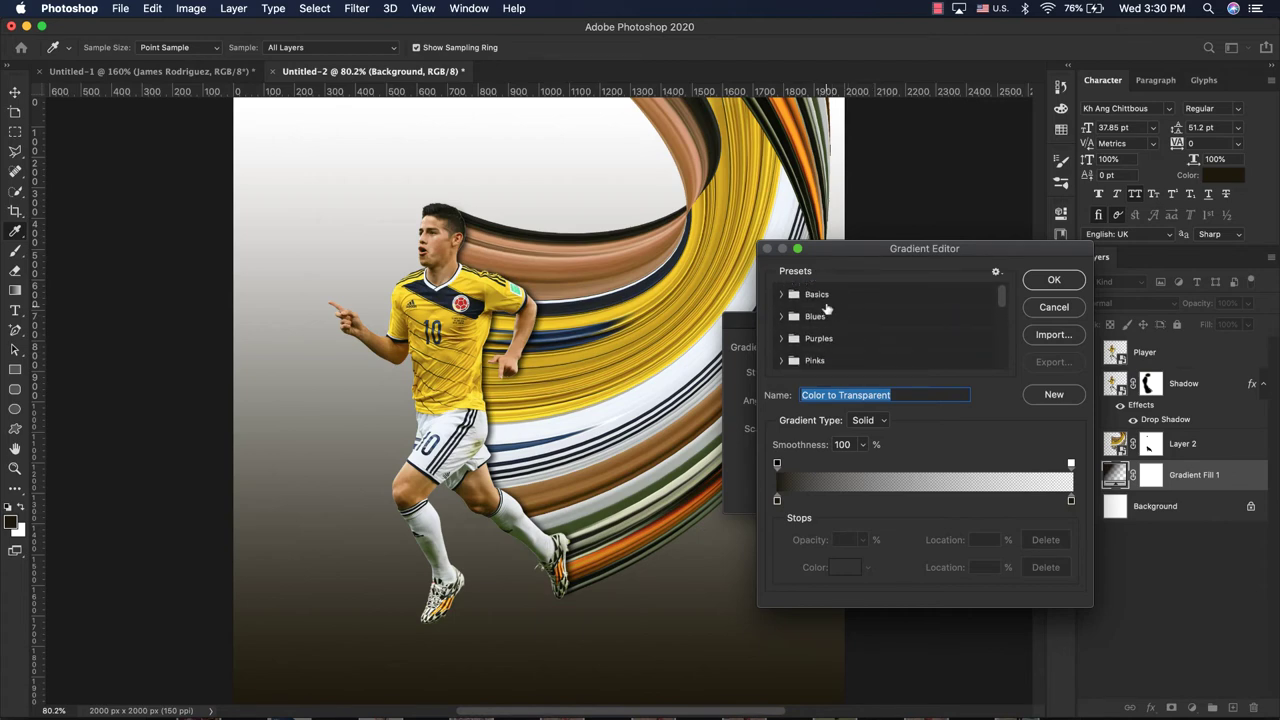
left_click(824, 296)
left_click(781, 295)
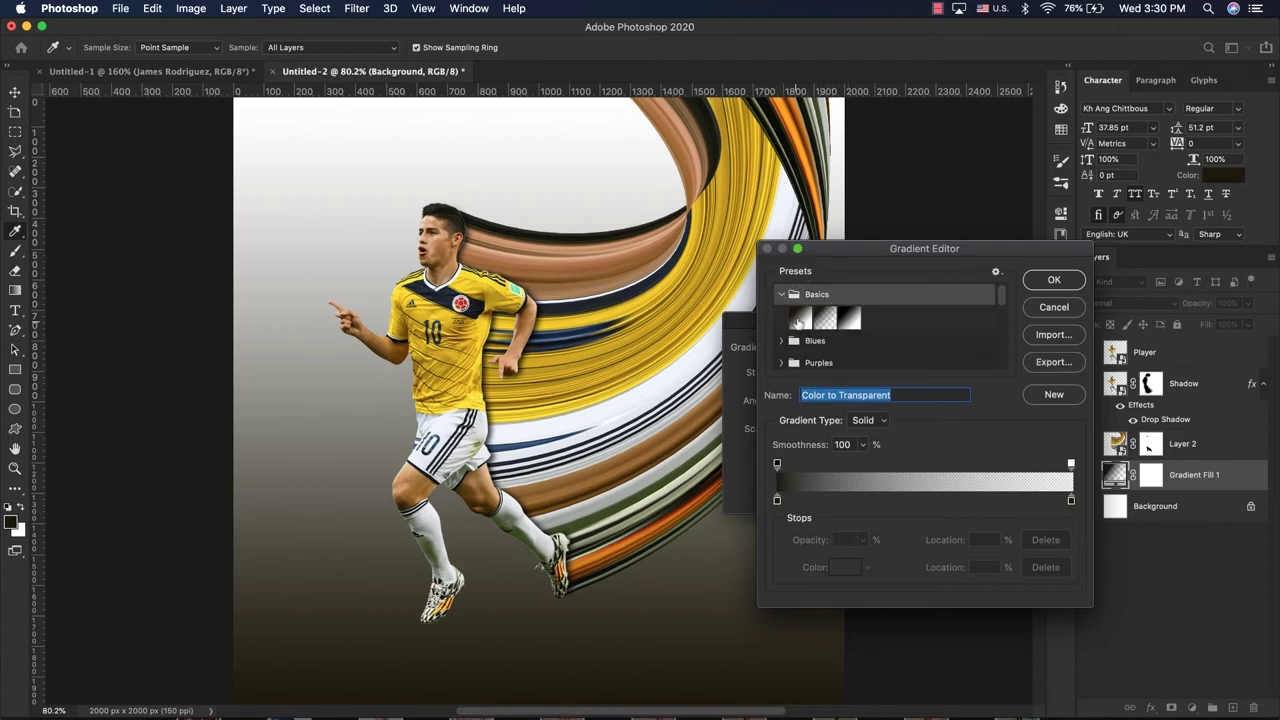
left_click(801, 318)
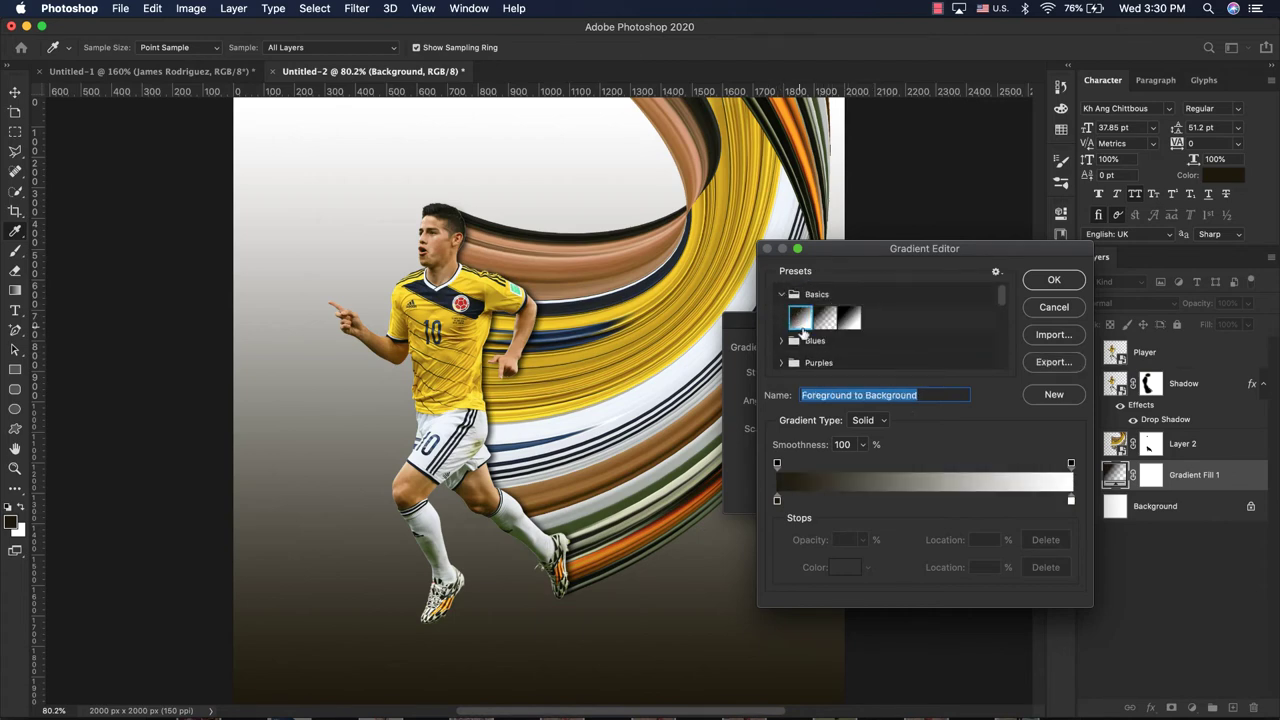
double_click(777, 500)
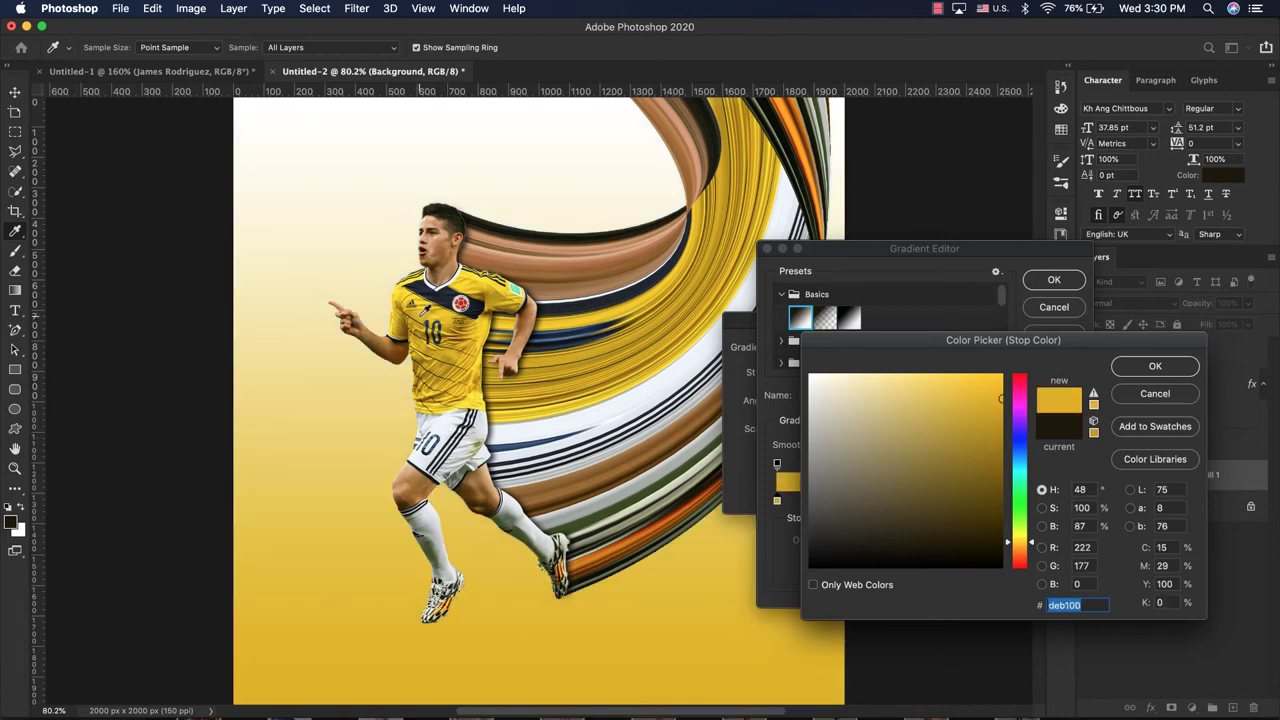
Set the gradient's left stop to a deep gold yellow
left_click_drag(1001, 398, 1001, 419)
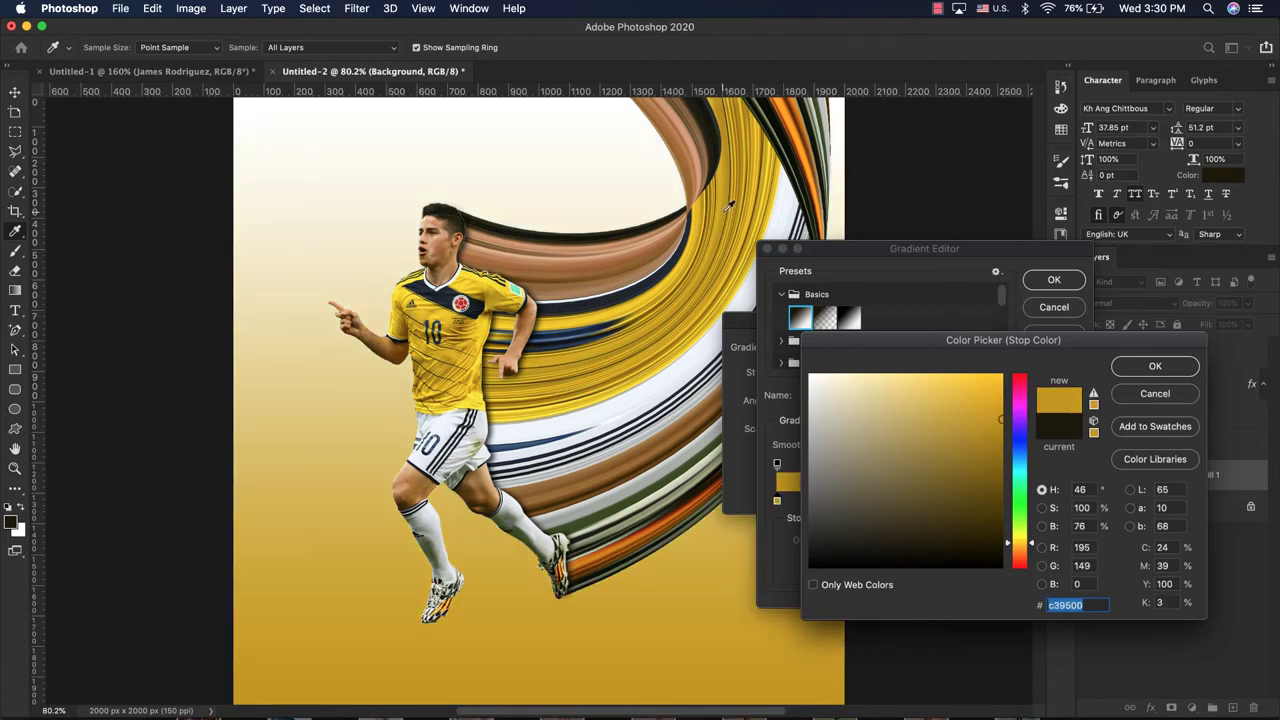
left_click(637, 368)
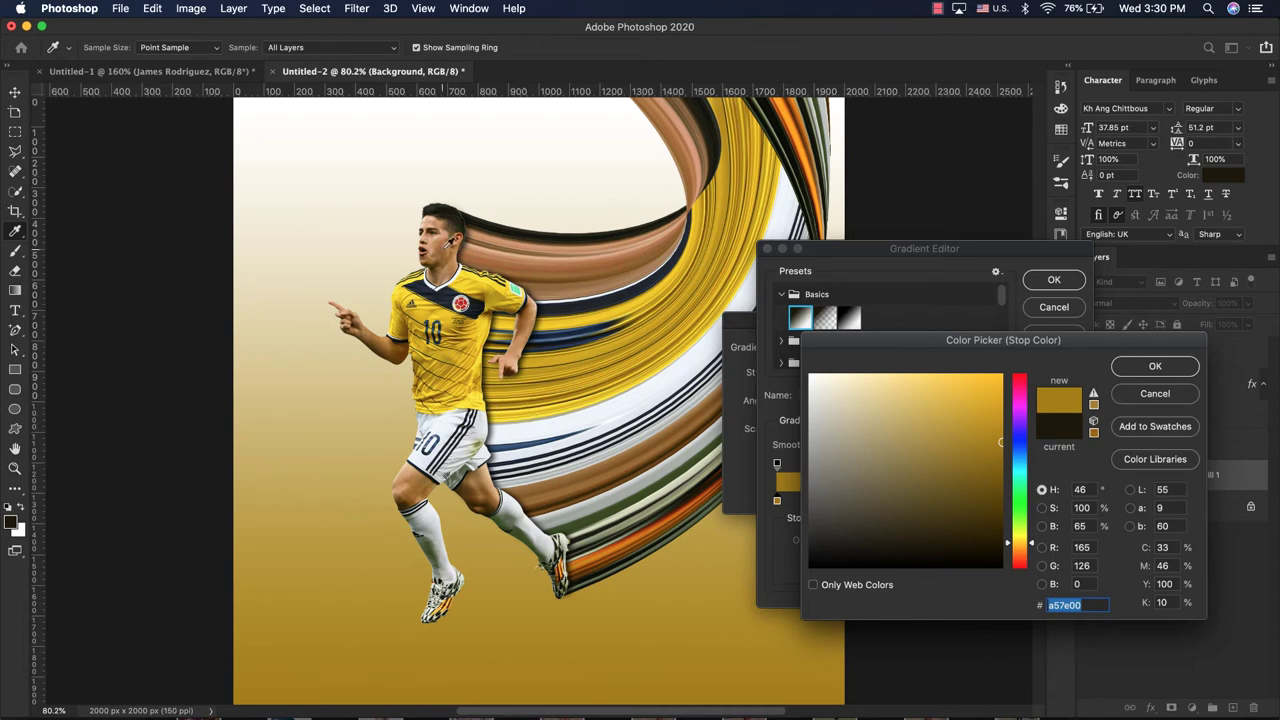
left_click(770, 141)
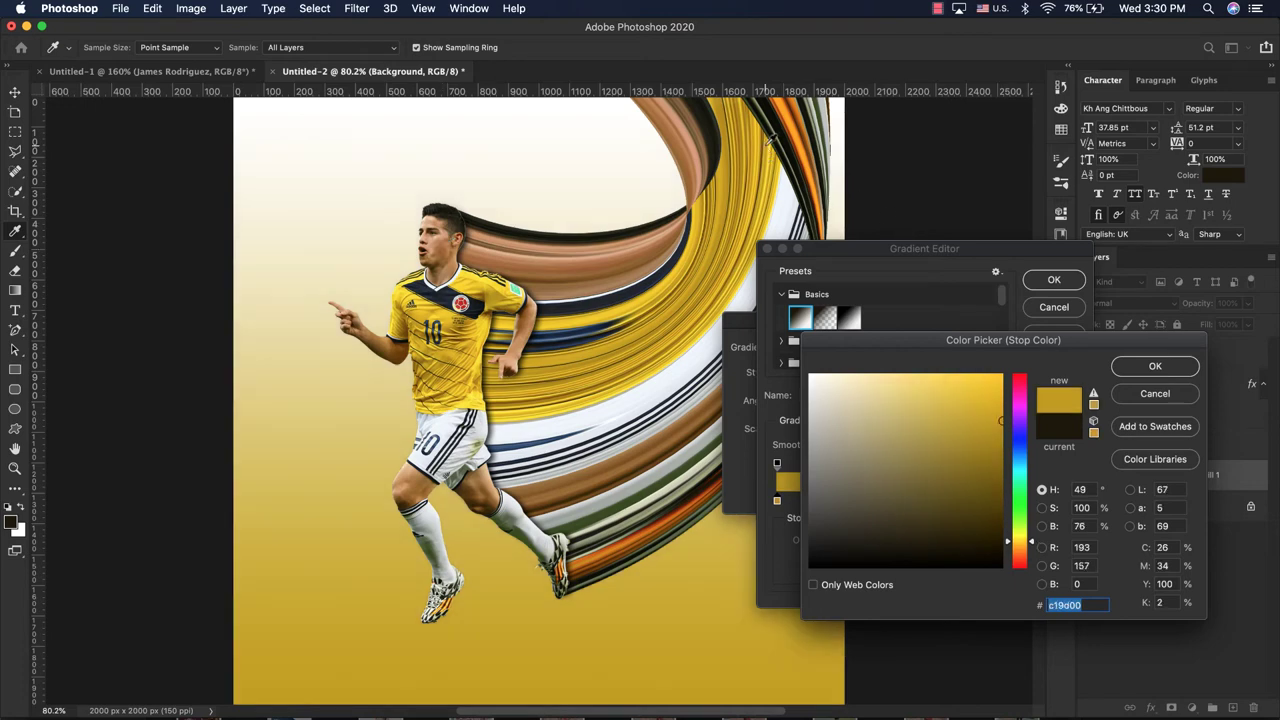
left_click(653, 362)
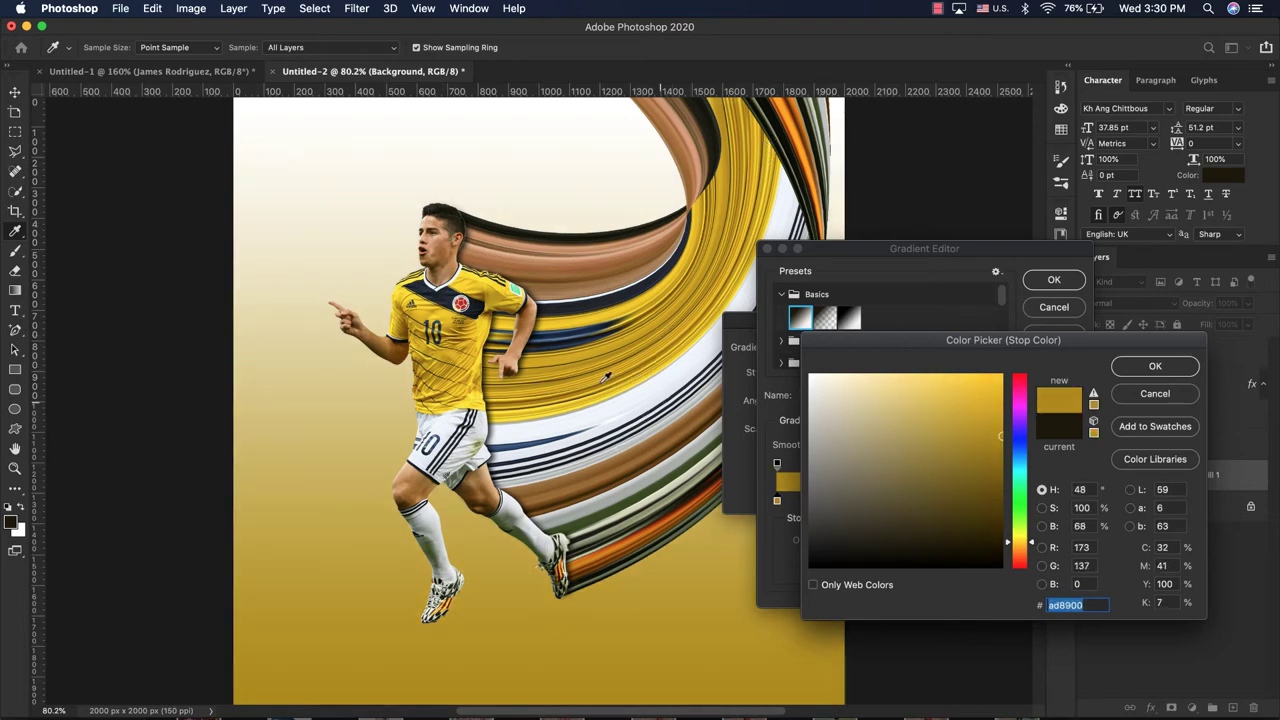
left_click(1177, 372)
Set the right stop to the sampled f2d00a yellow and commit the Gradient Fill
left_click(1070, 502)
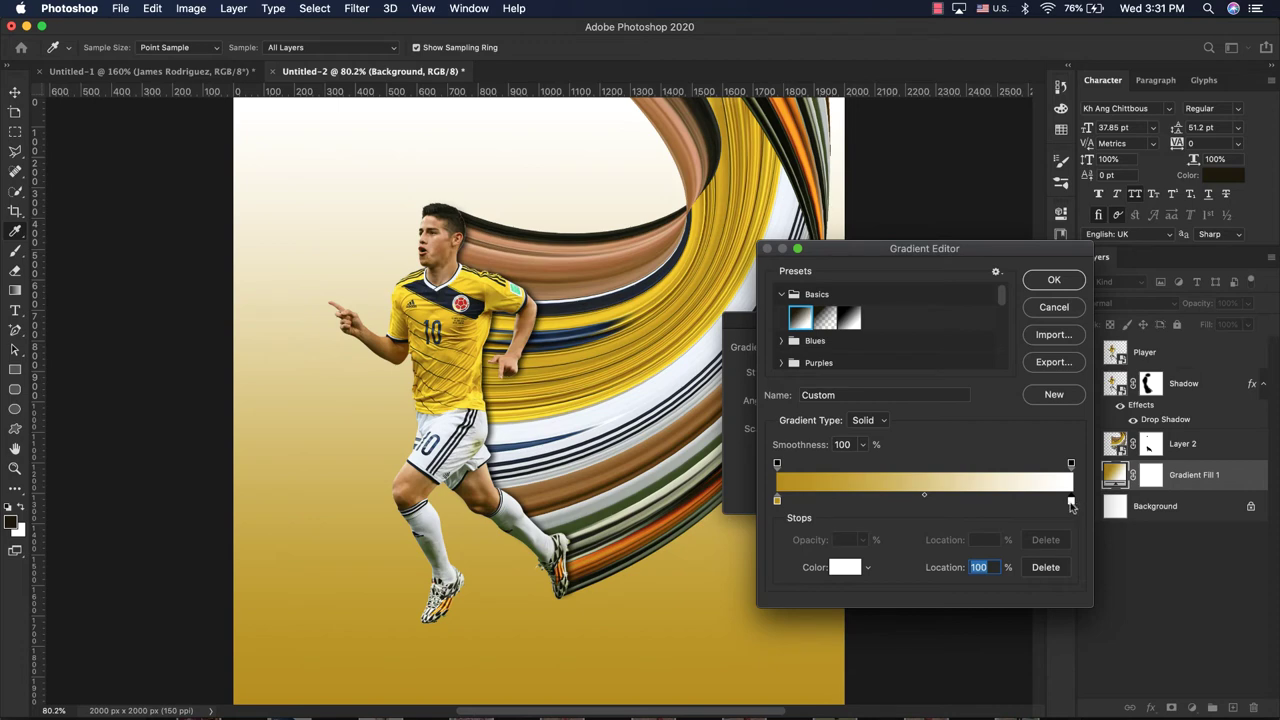
double_click(1070, 502)
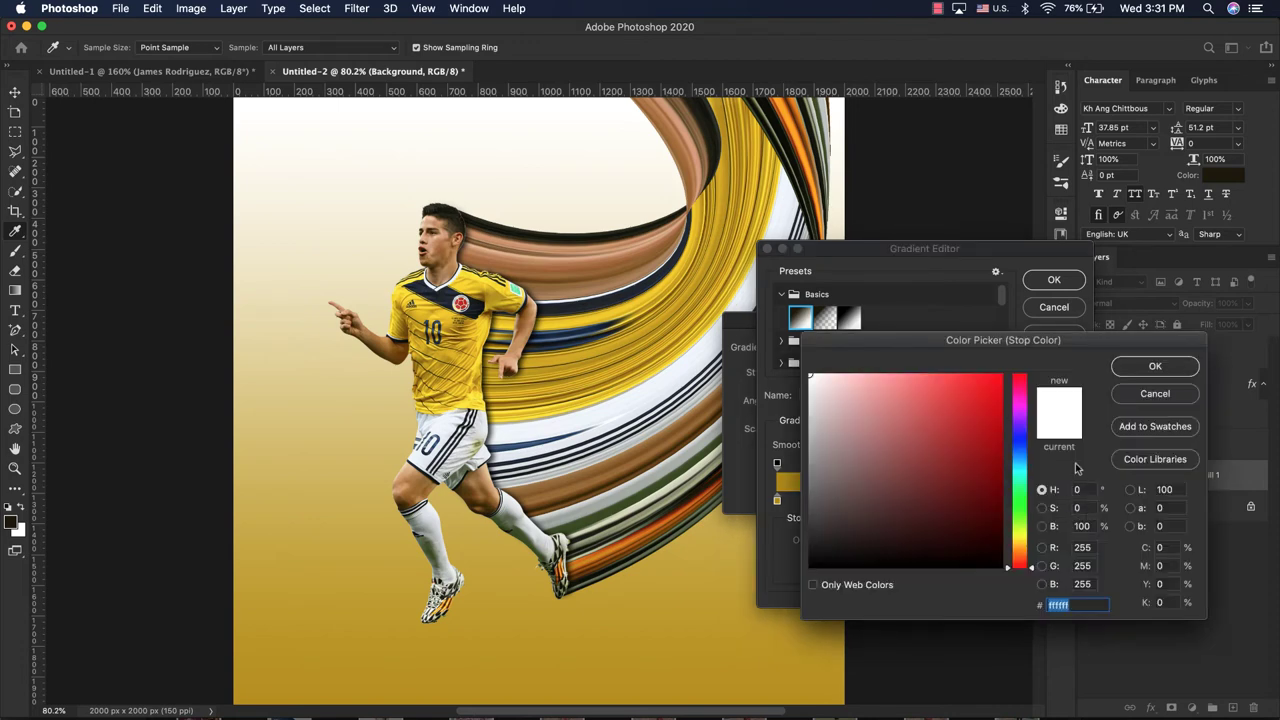
left_click(629, 303)
scroll(387, 309, "down", 2)
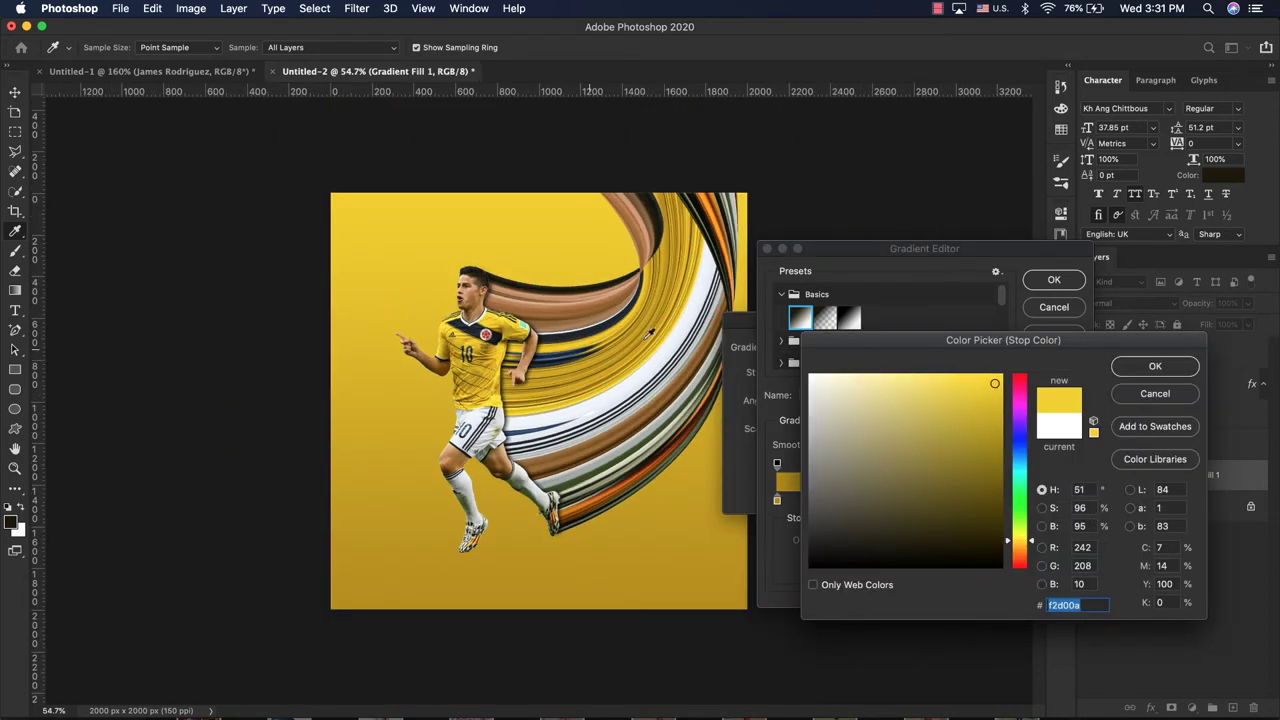
left_click(1155, 367)
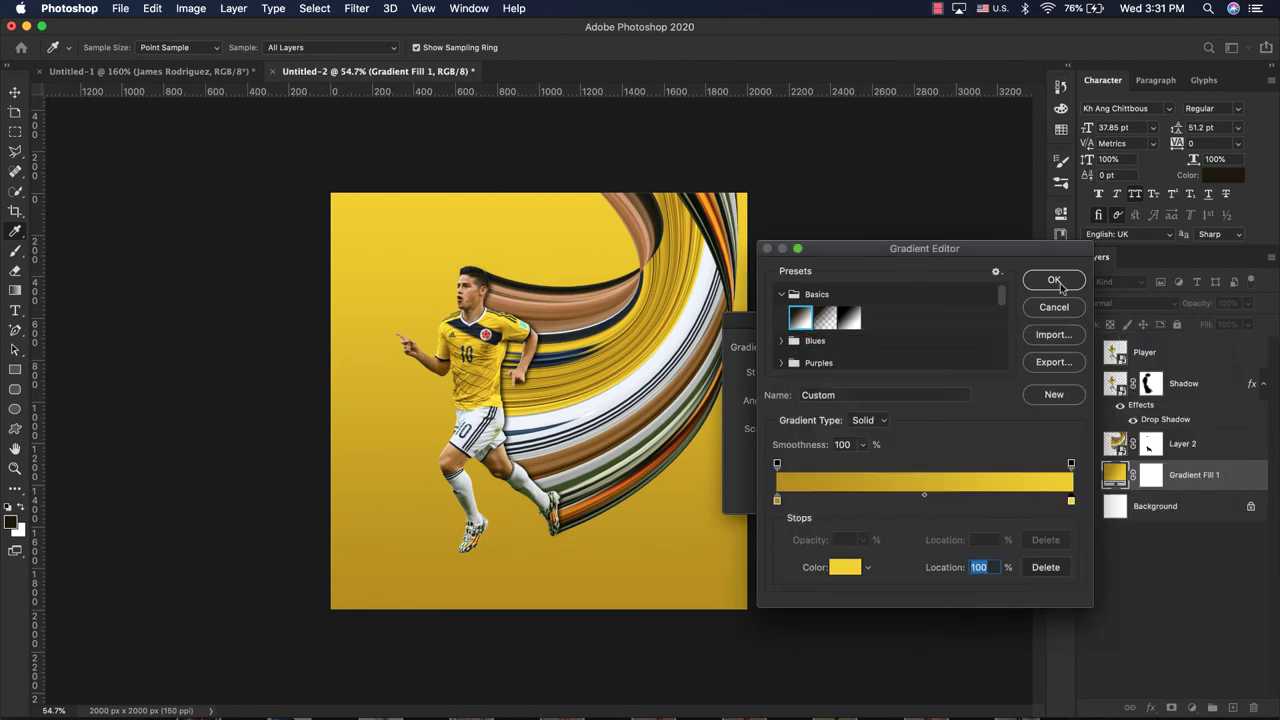
left_click(1055, 281)
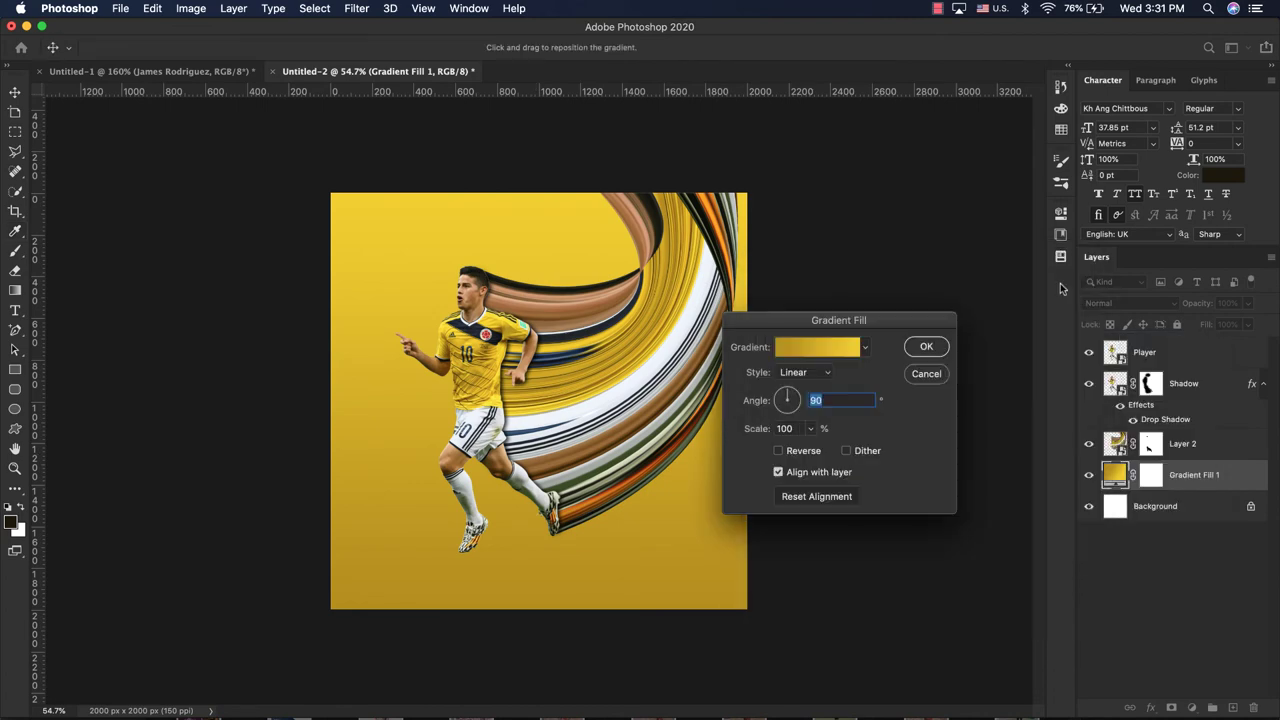
left_click(941, 346)
key("super+0")
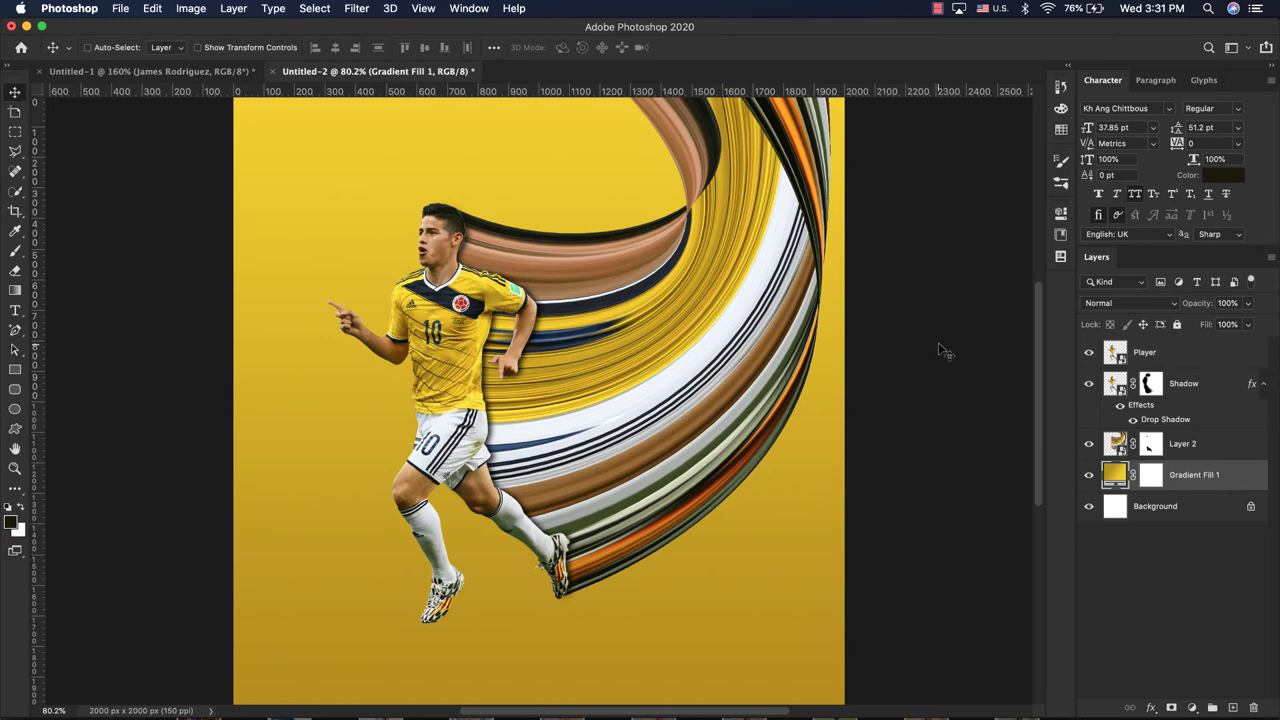
Add a new layer above the gradient fill and set up a 300 px soft brush for the shadow blob
left_click(1234, 708)
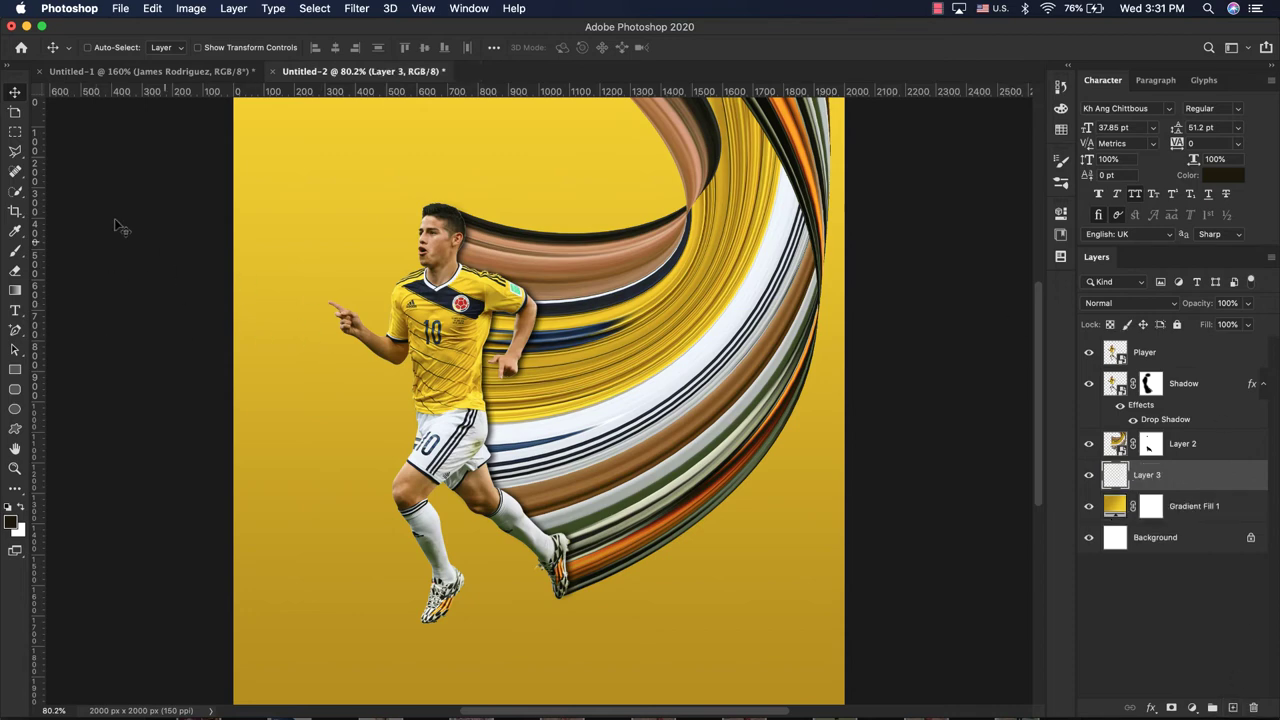
left_click(15, 251)
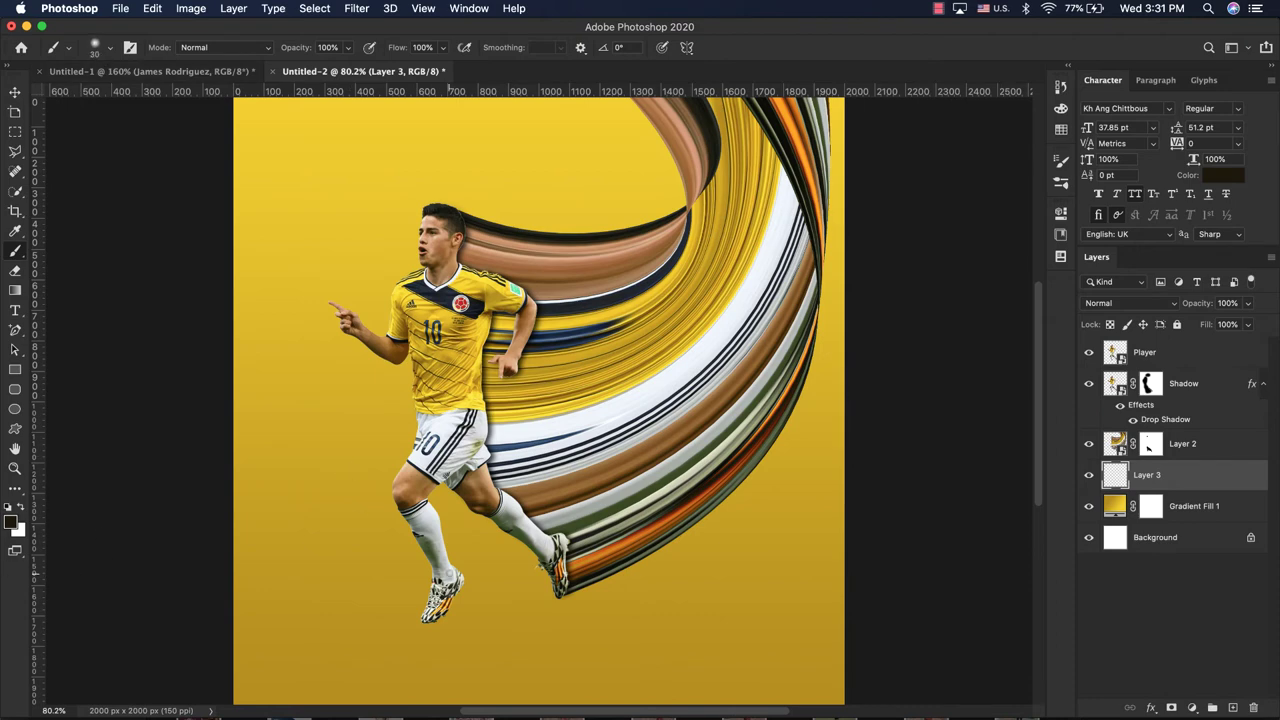
key("bracketright")
key("bracketright")
key("bracketright")
scroll(520, 550, "down", 2)
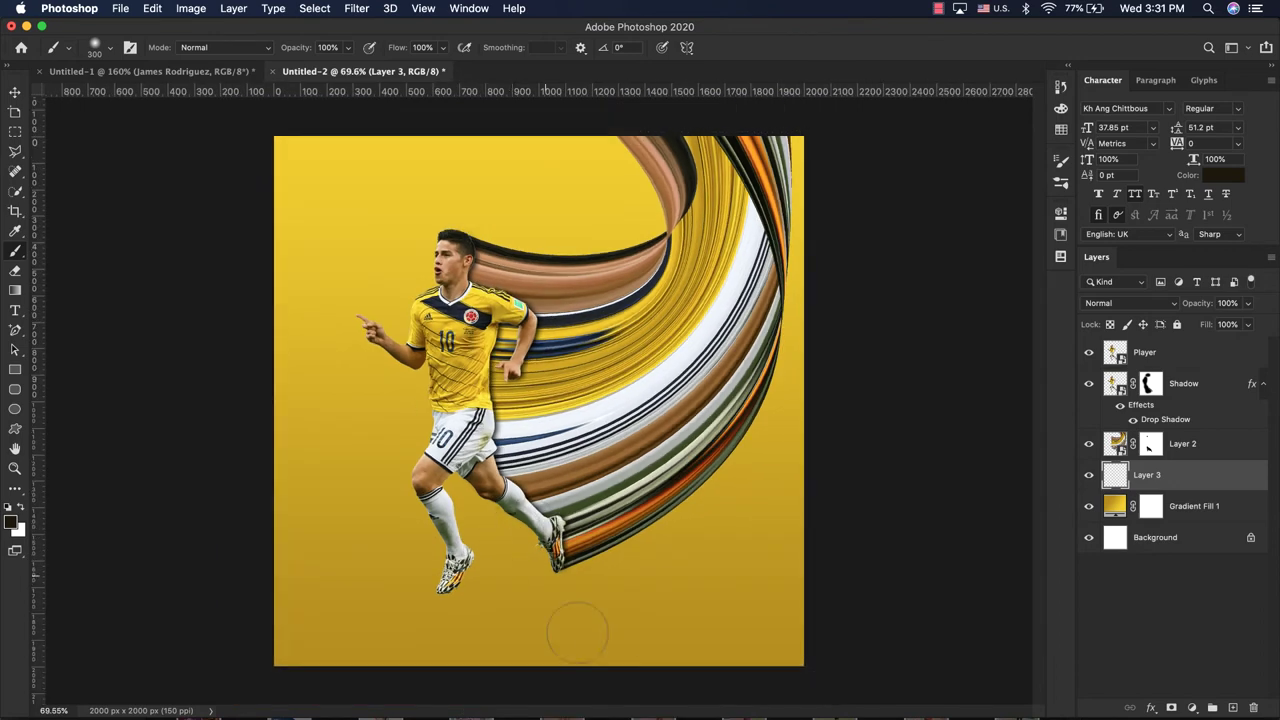
left_click(130, 50)
mouse_move(1000, 309)
left_mouse_down()
mouse_move(959, 309)
mouse_move(987, 308)
left_mouse_up()
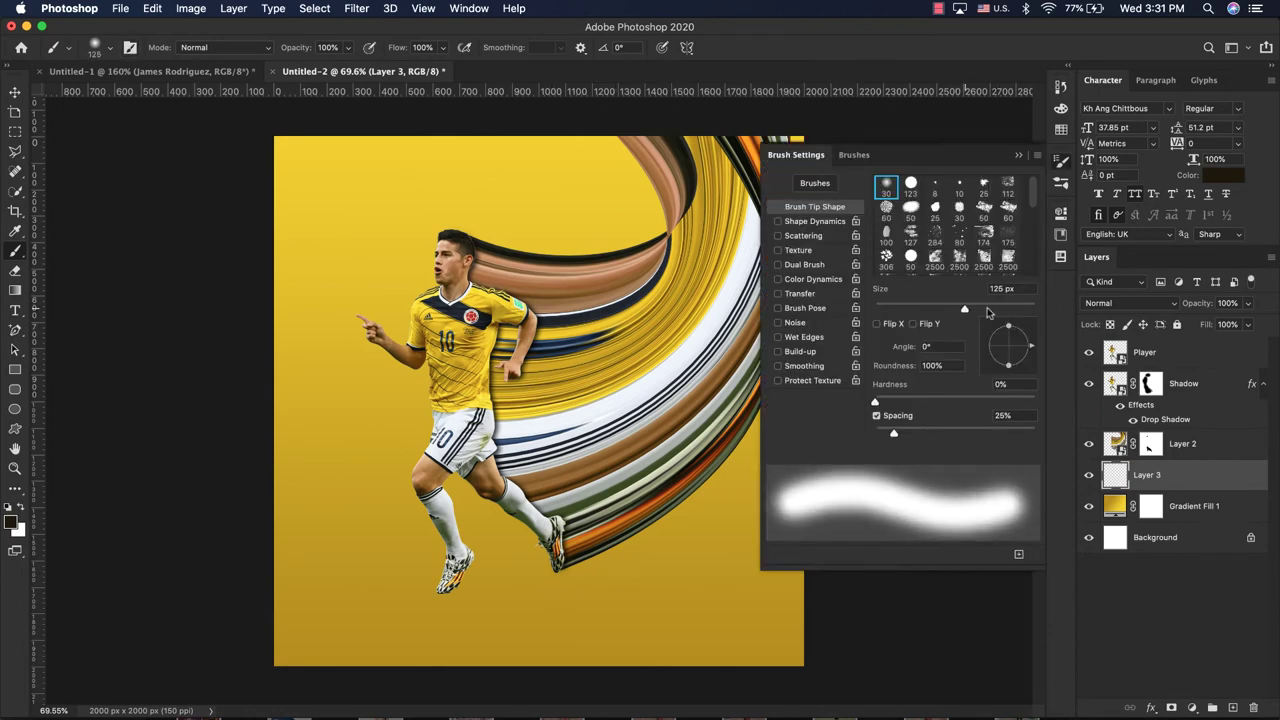
left_click(1019, 155)
scroll(522, 548, "up", 1)
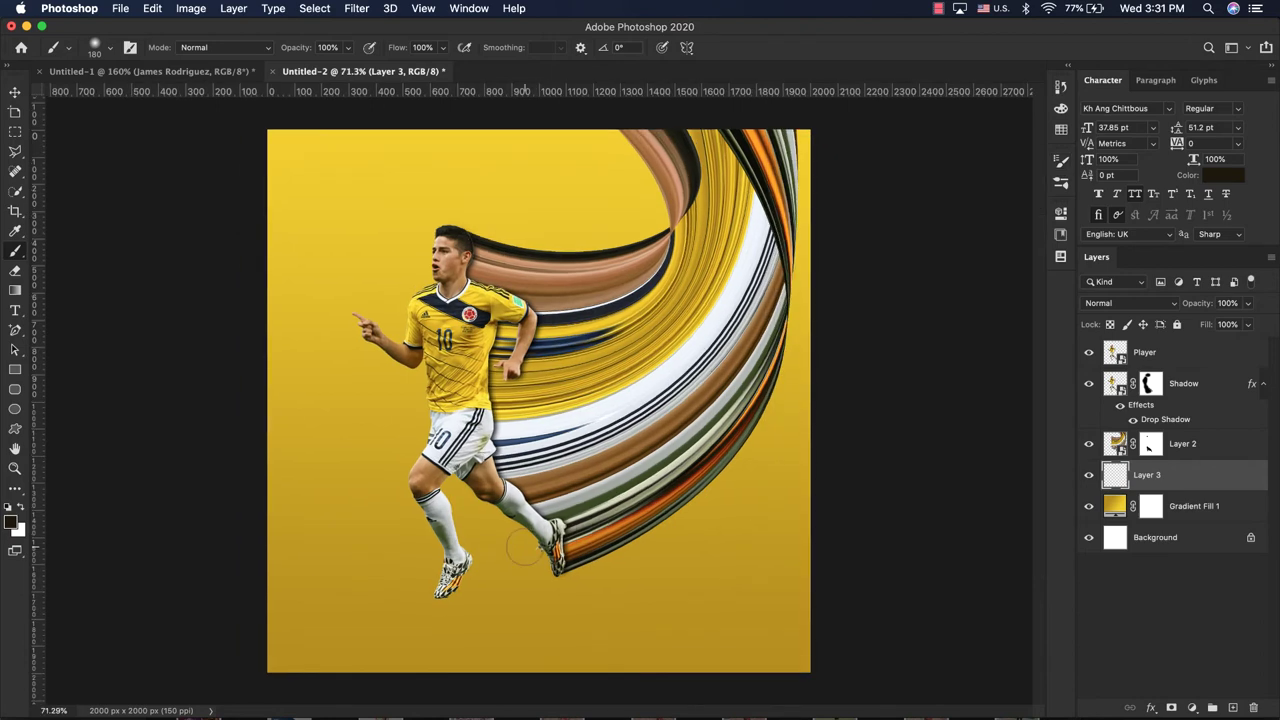
key("bracketright")
key("bracketright")
key("bracketright")
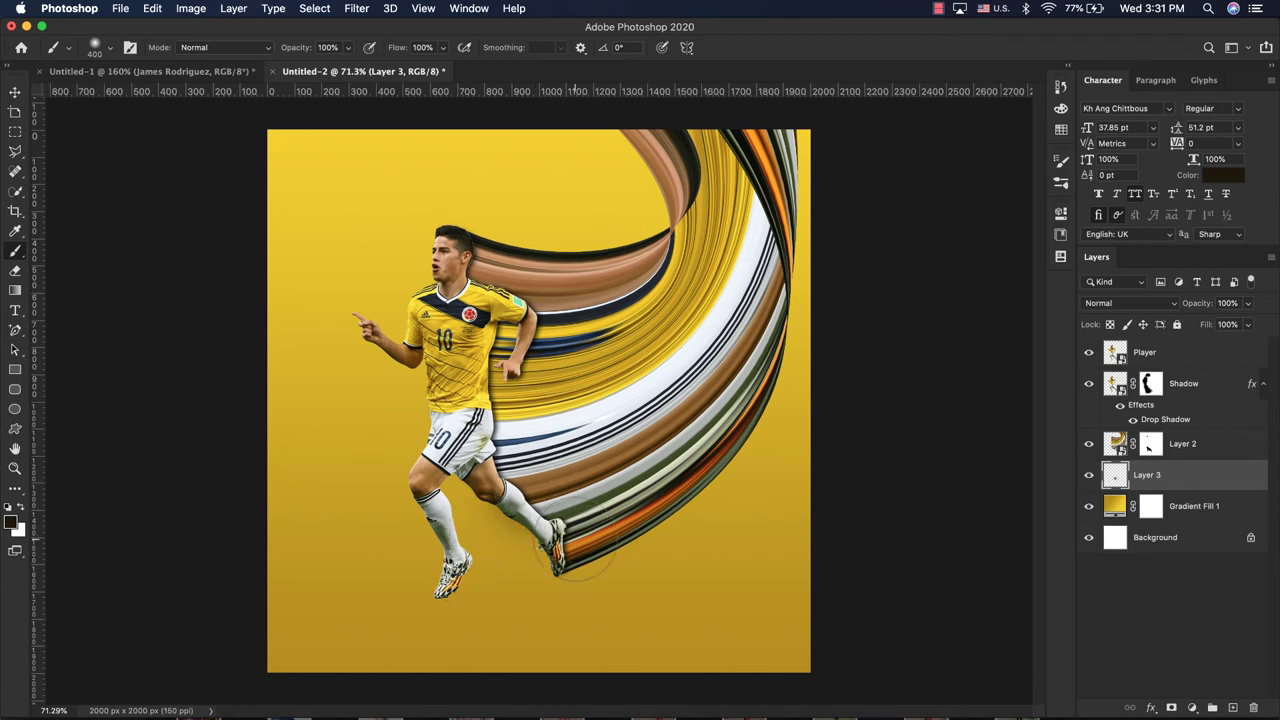
Move the painted black shadow under the player's feet, comparing with the reference poster
left_click(15, 91)
mouse_move(530, 556)
left_mouse_down()
mouse_move(660, 606)
mouse_move(452, 600)
left_mouse_up()
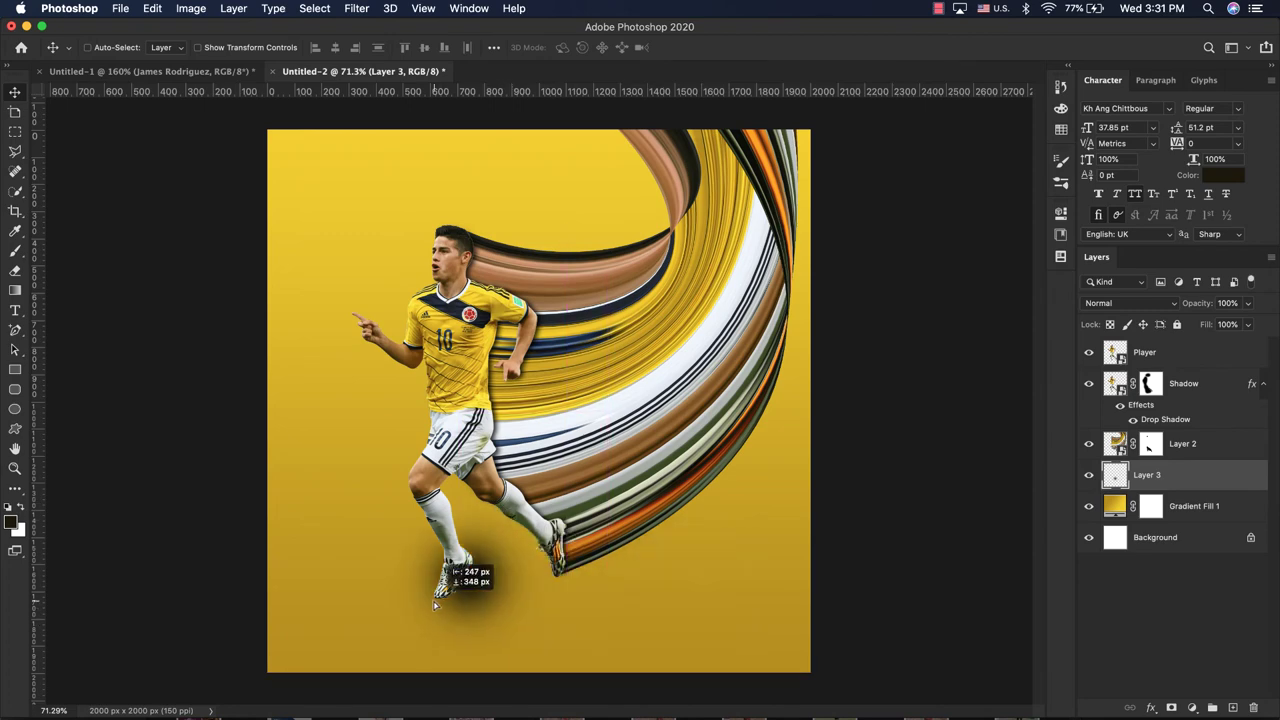
left_click(218, 72)
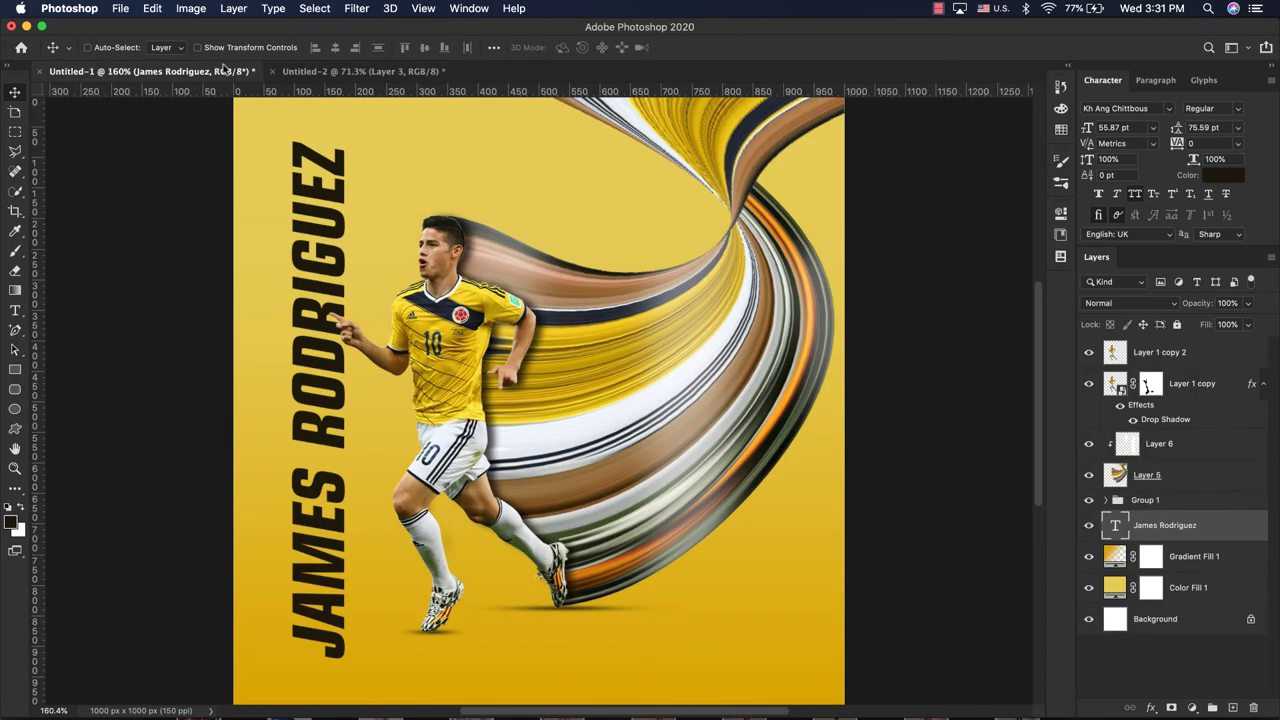
left_click(405, 72)
Squash the shadow vertically with Free Transform and nudge it down under the shoe
key("super+t")
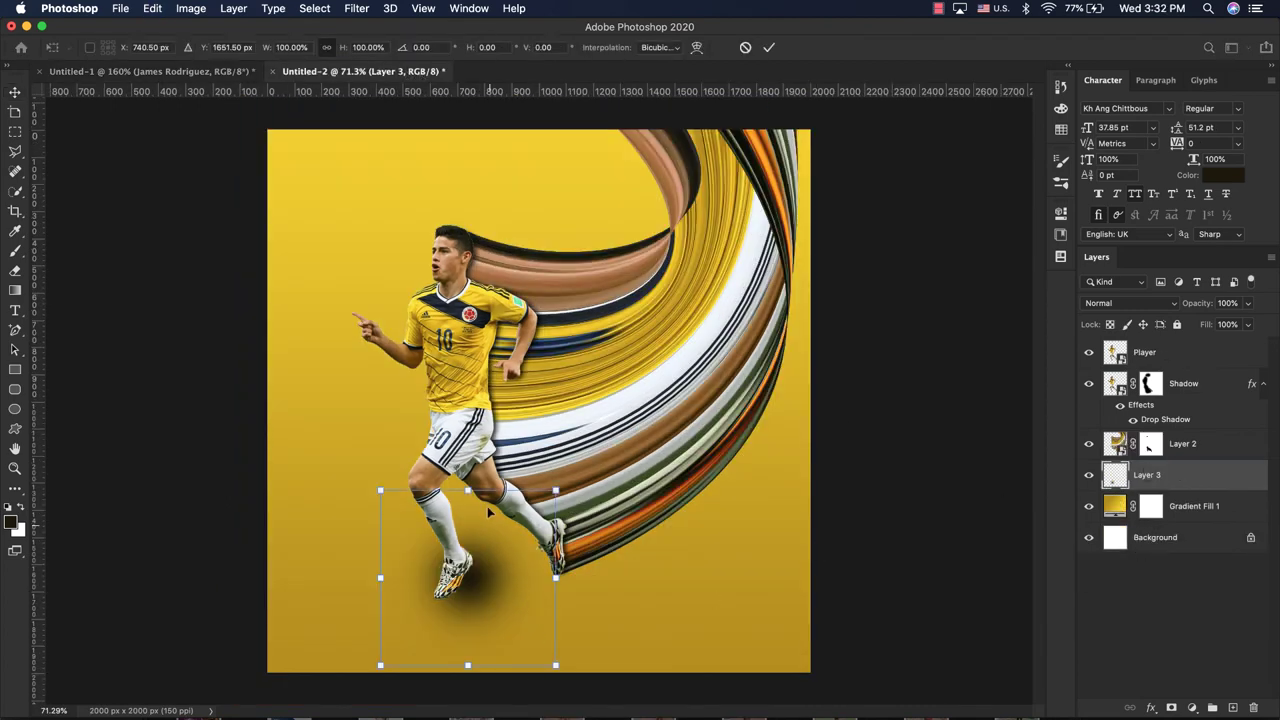
mouse_move(468, 490)
left_mouse_down()
mouse_move(502, 652)
mouse_move(466, 599)
left_mouse_up()
scroll(466, 599, "up", 2)
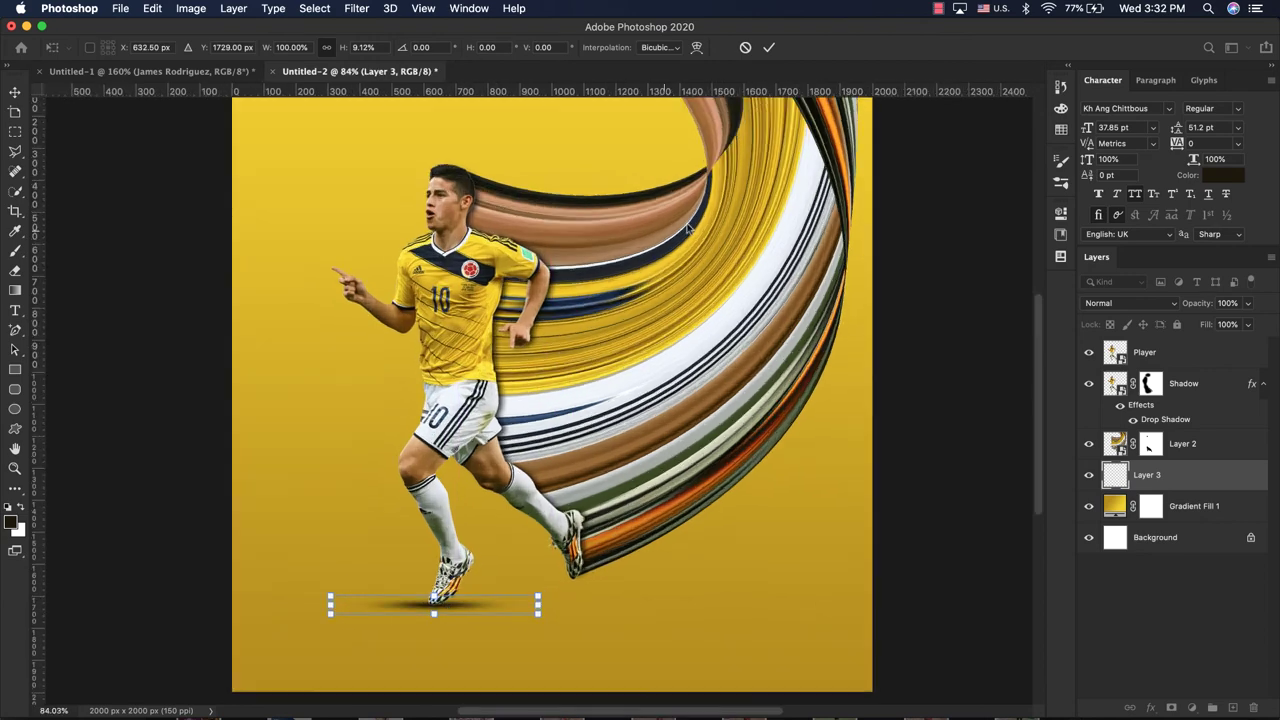
left_click(768, 47)
scroll(454, 610, "up", 2)
scroll(454, 610, "up", 1)
left_click_drag(454, 610, 455, 618)
scroll(460, 622, "down", 1)
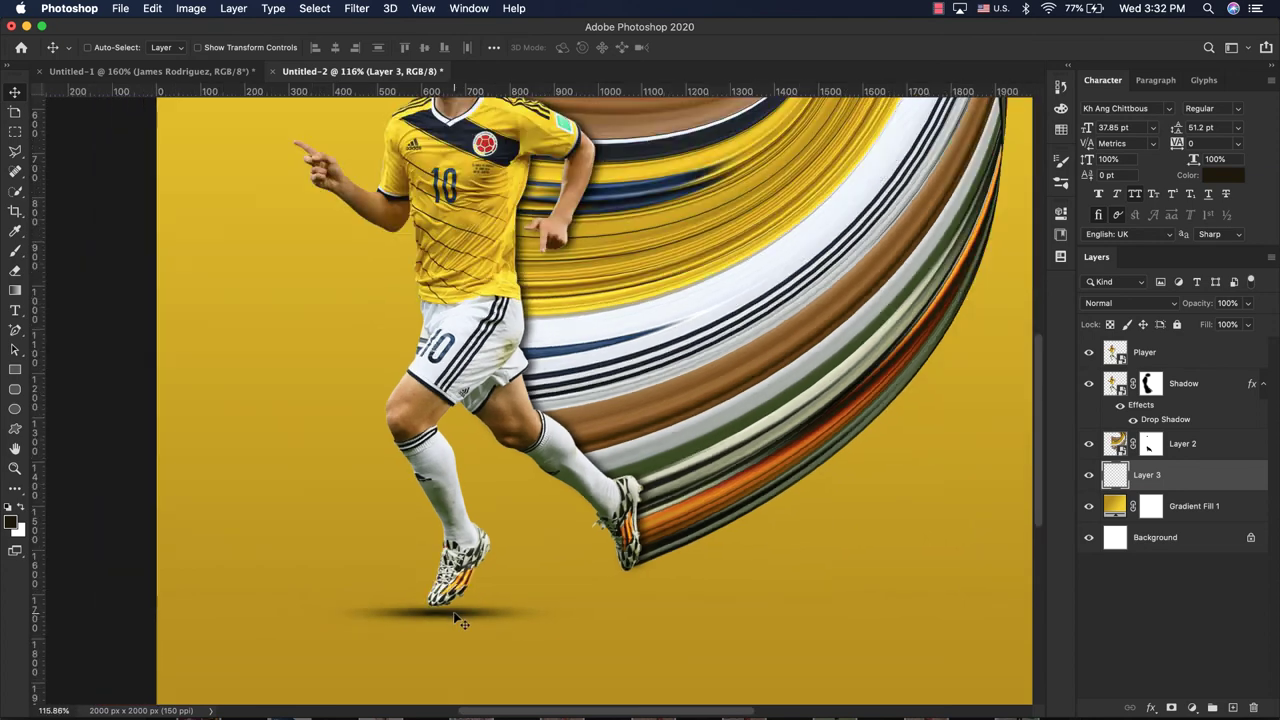
Narrow the shadow from both sides and flatten it further with two more transforms
key("ctrl+t")
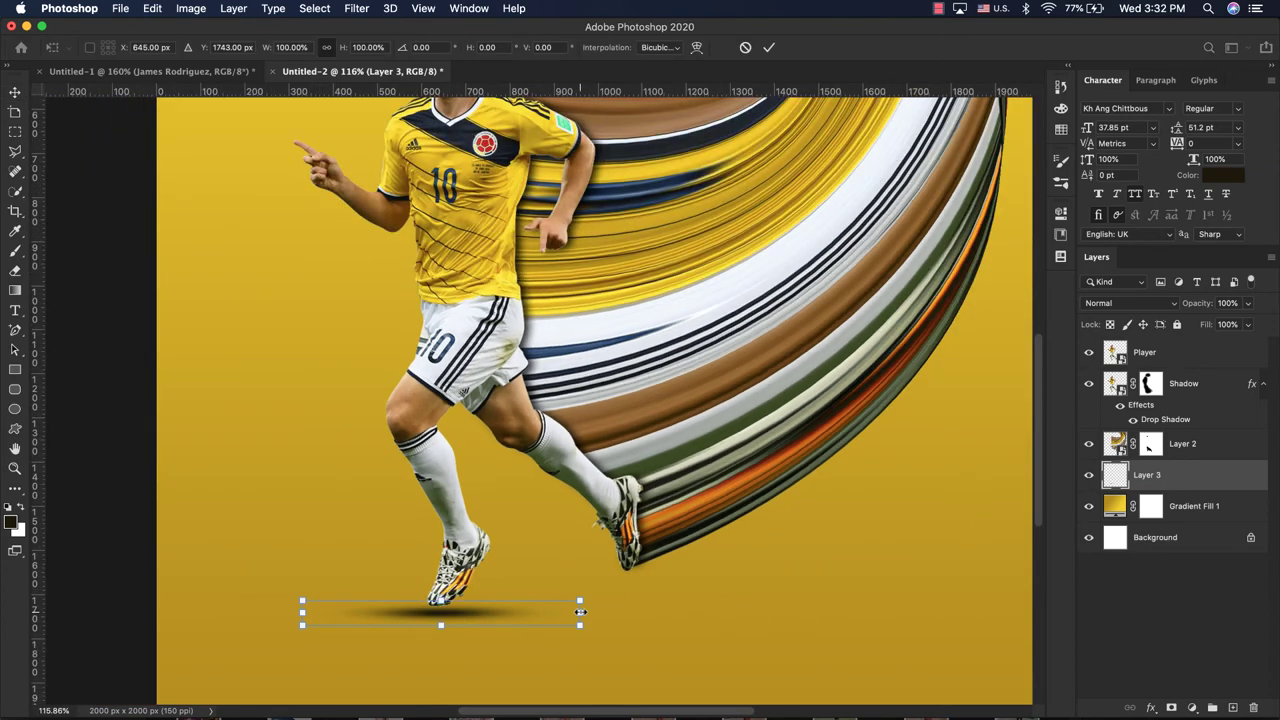
left_click_drag(580, 612, 531, 604)
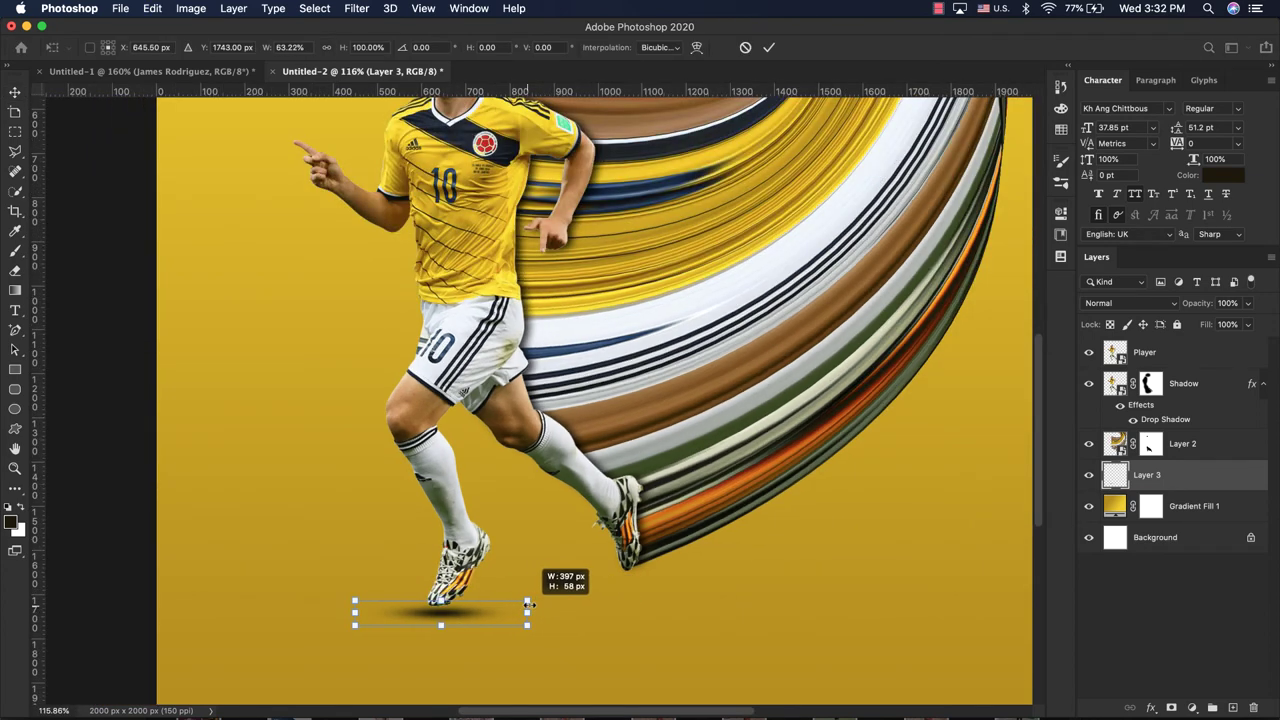
left_click(768, 47)
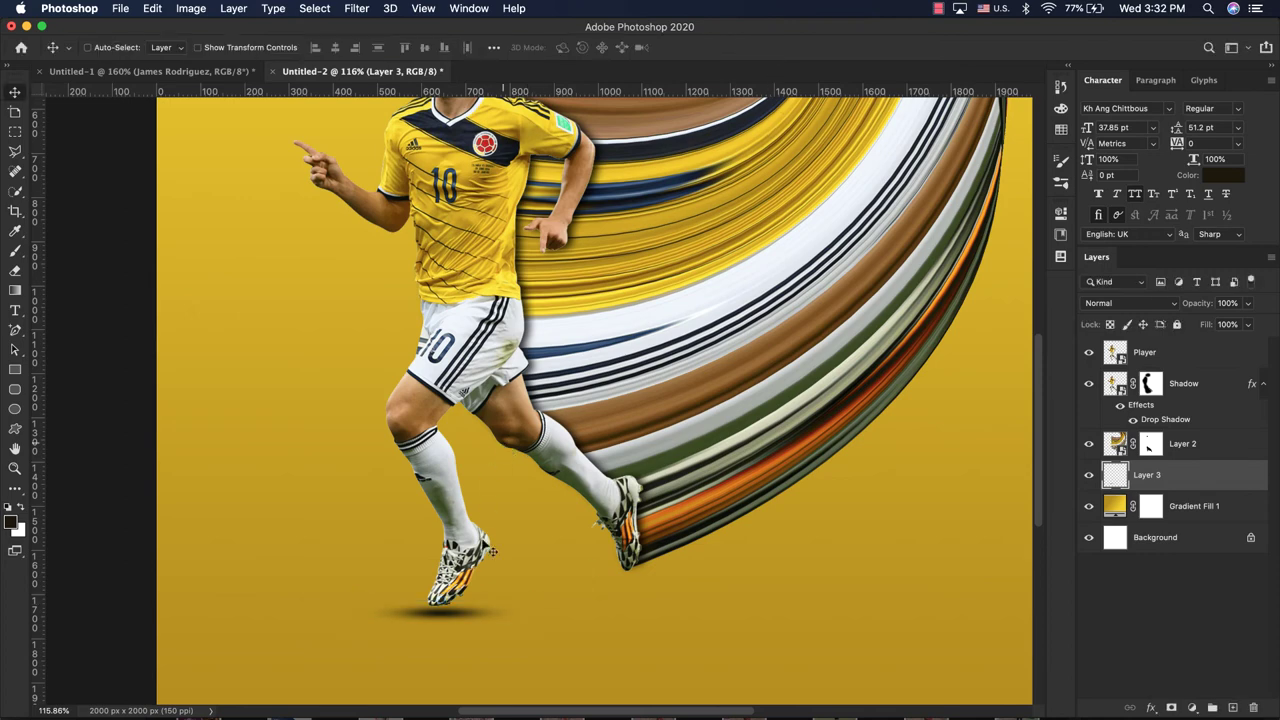
scroll(477, 612, "up", 1)
scroll(477, 612, "up", 8)
key("ctrl+t")
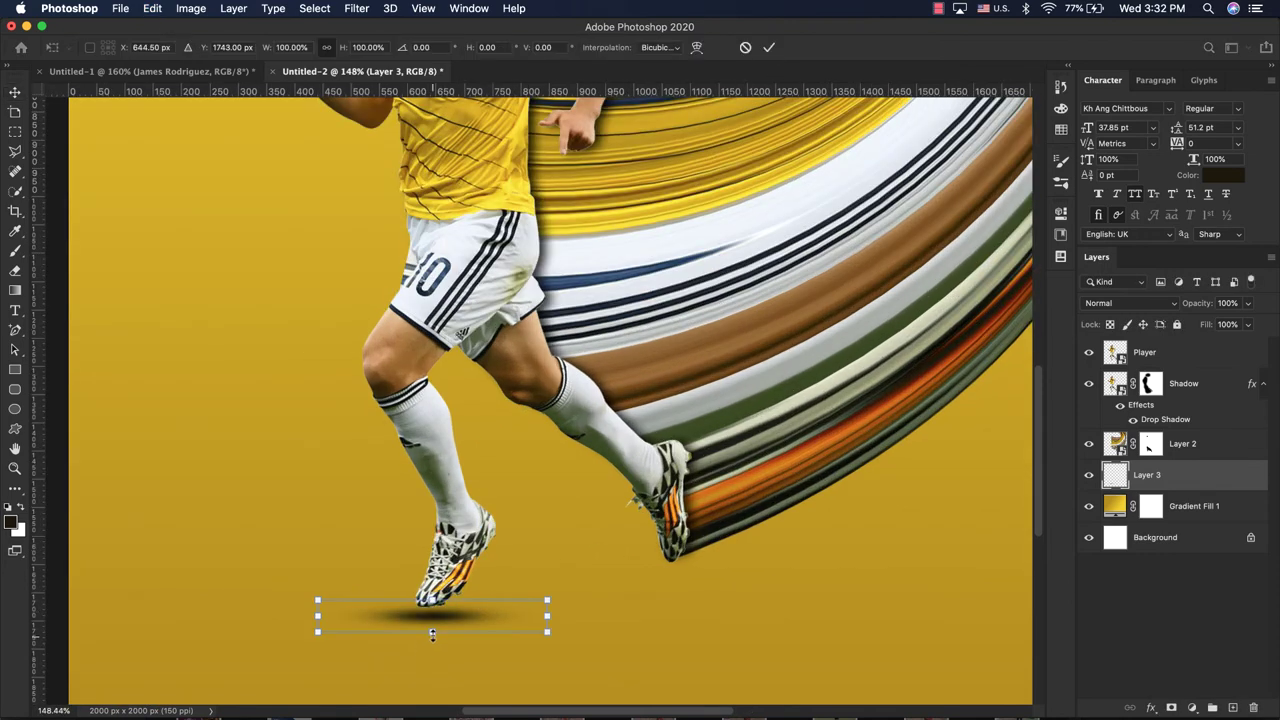
left_click_drag(432, 631, 432, 625)
left_click(768, 47)
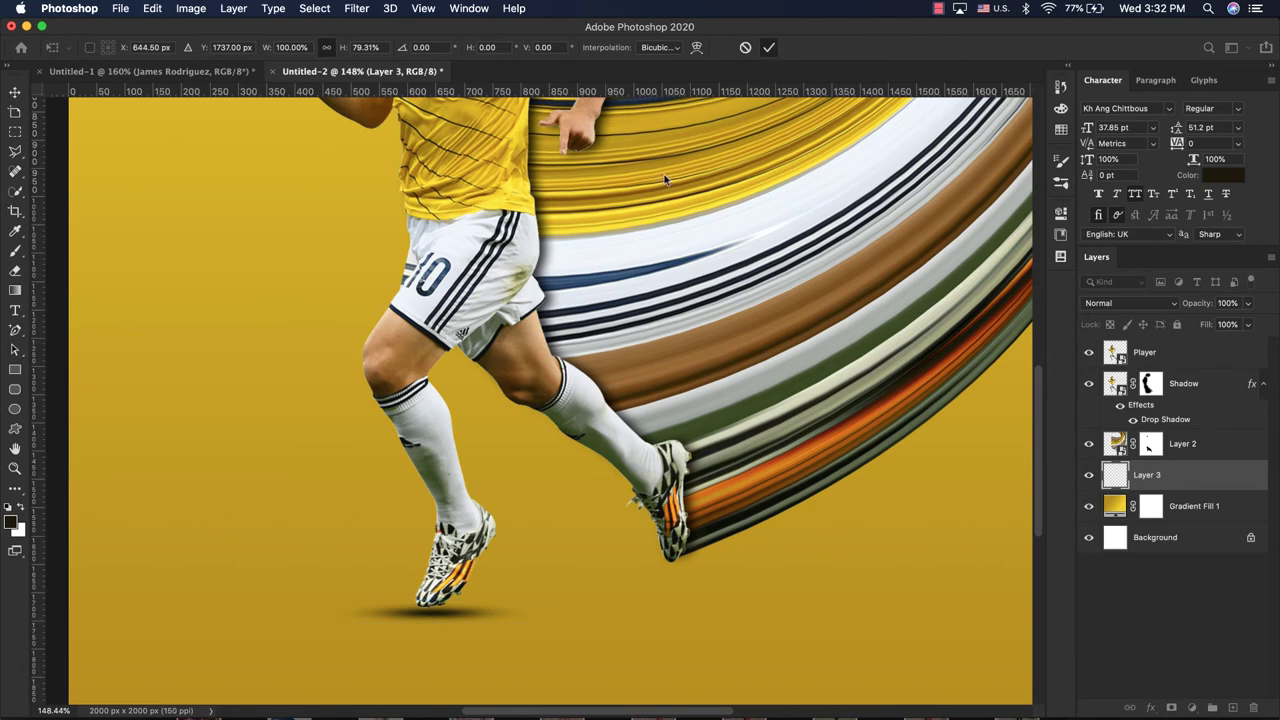
key("ctrl+0")
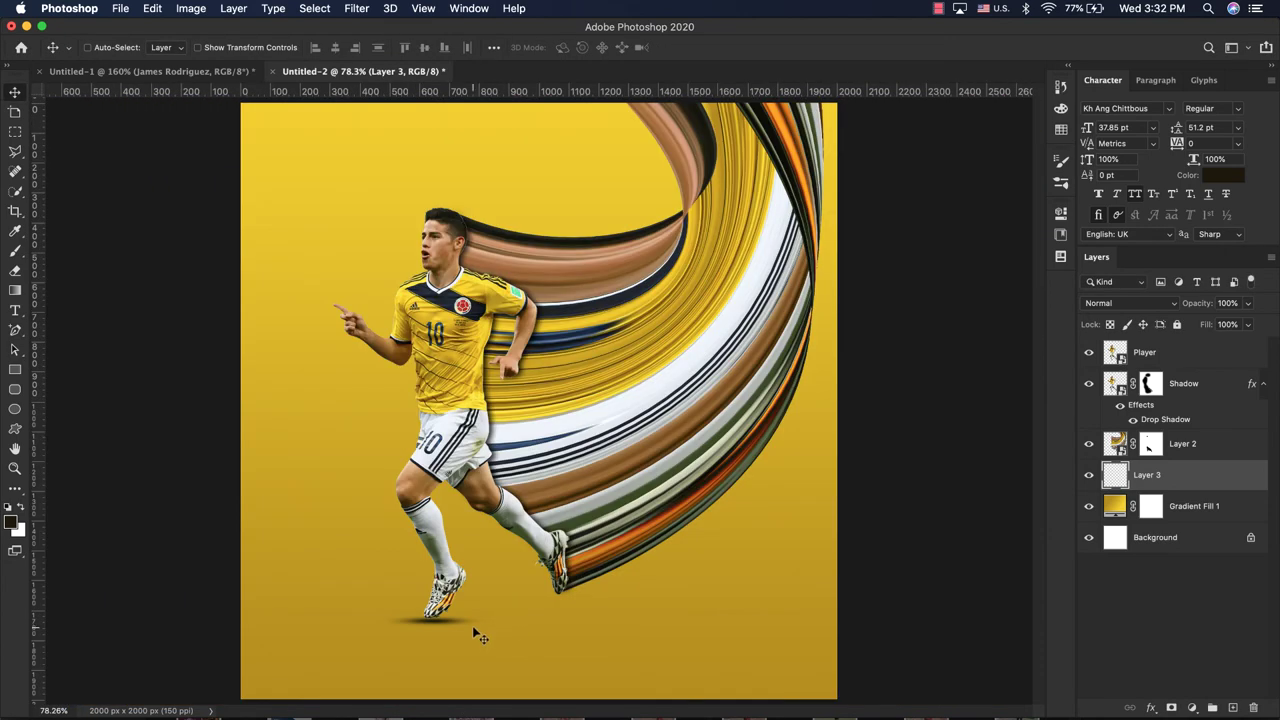
mouse_move(460, 632)
left_mouse_down()
mouse_move(582, 604)
mouse_move(368, 600)
left_mouse_up()
key("ctrl+t")
scroll(580, 603, "up", 1)
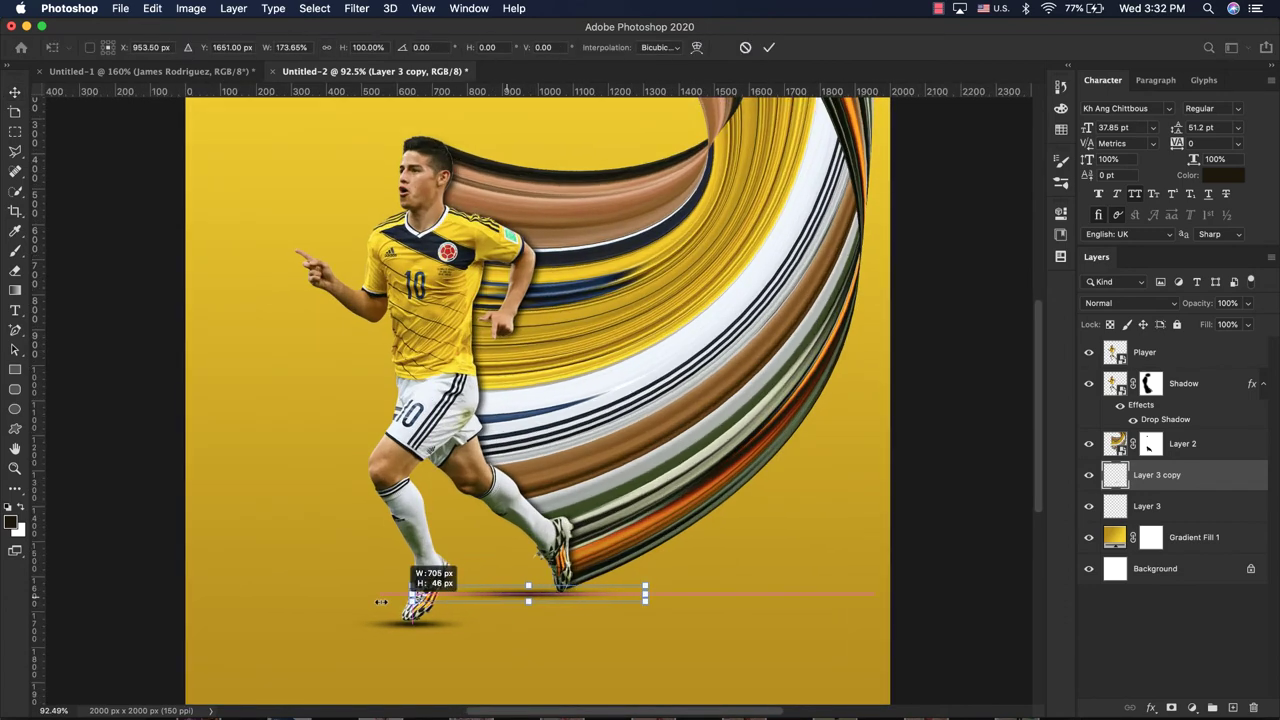
left_click_drag(514, 598, 585, 595)
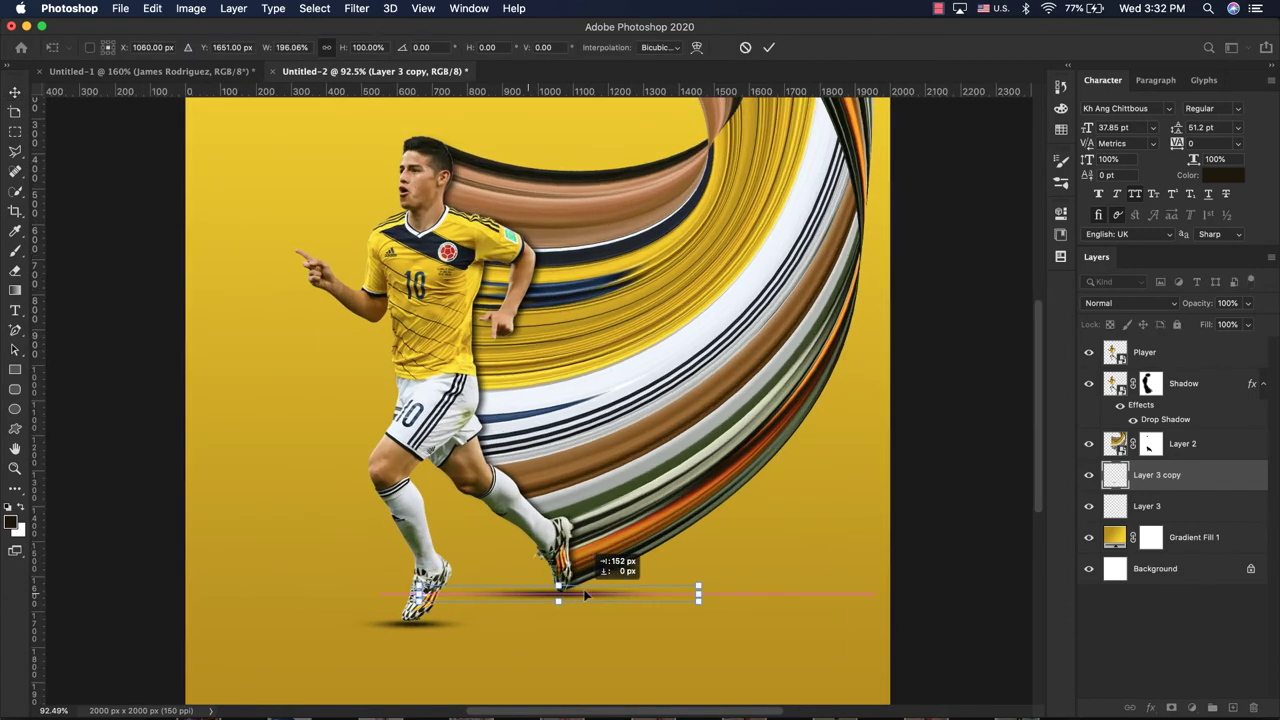
key("Return")
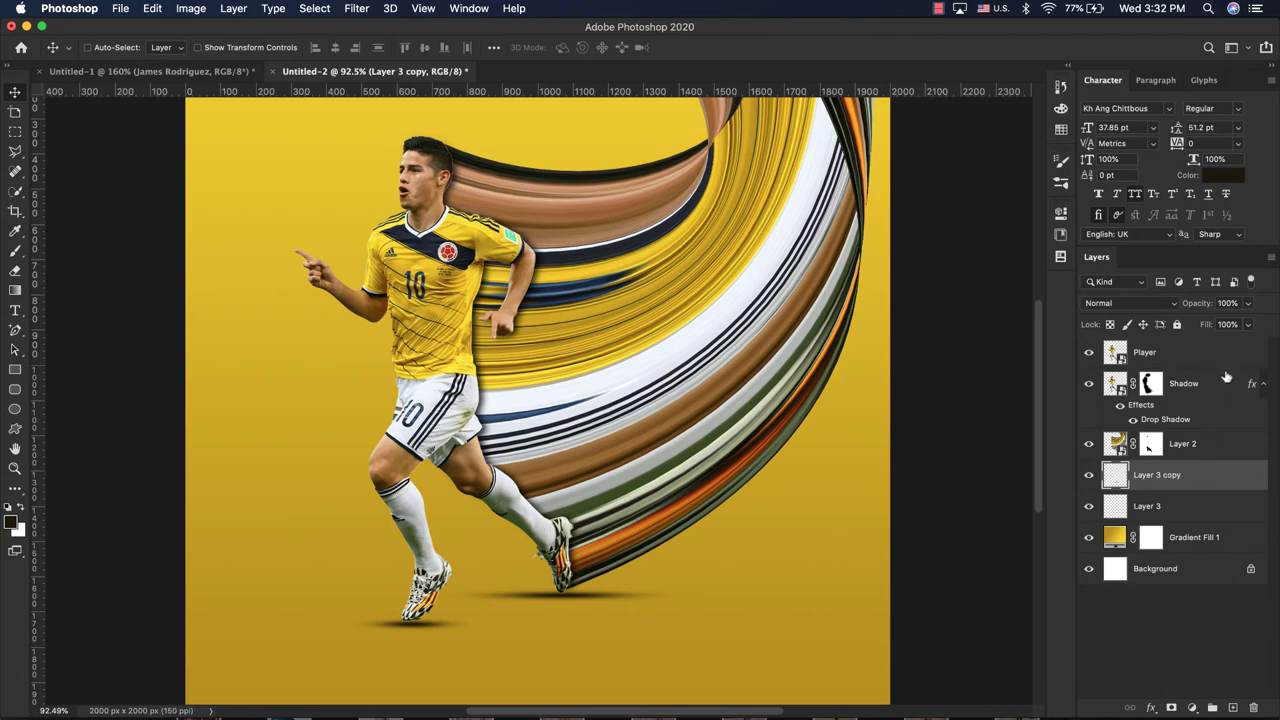
left_click(1248, 304)
left_click_drag(1248, 325, 1234, 325)
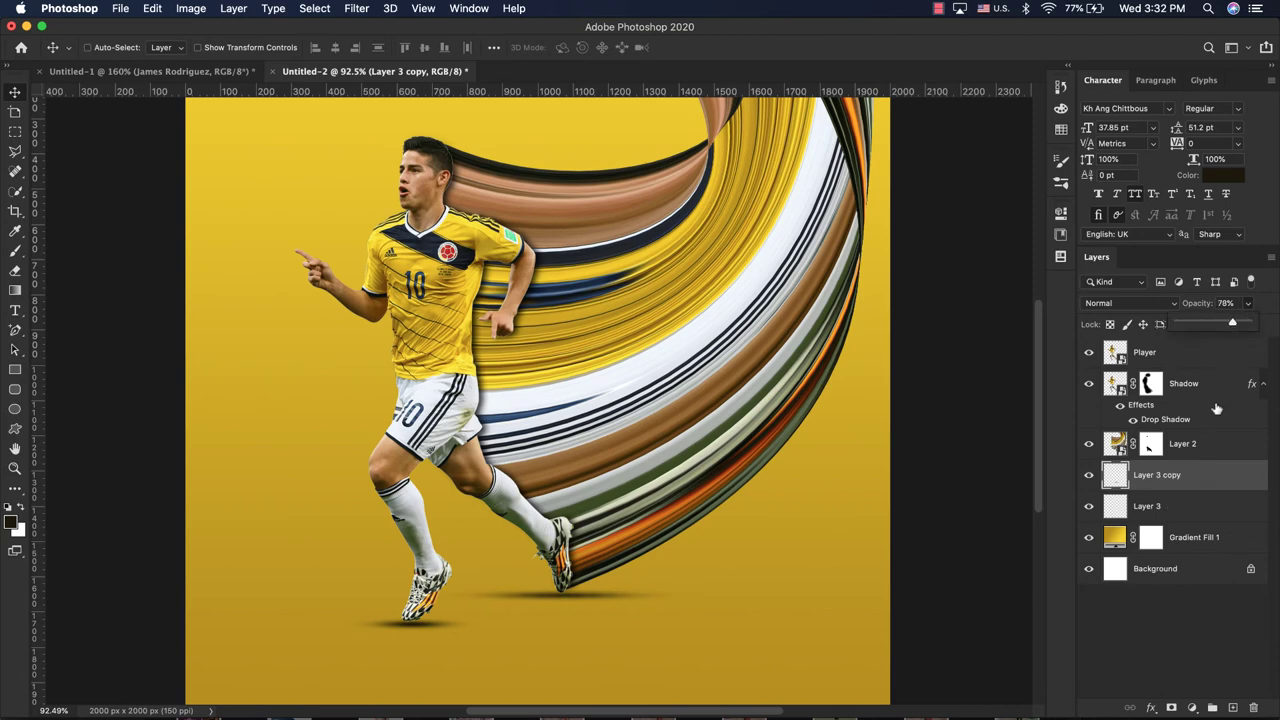
left_click_drag(1248, 322, 1227, 323)
left_click(1199, 499)
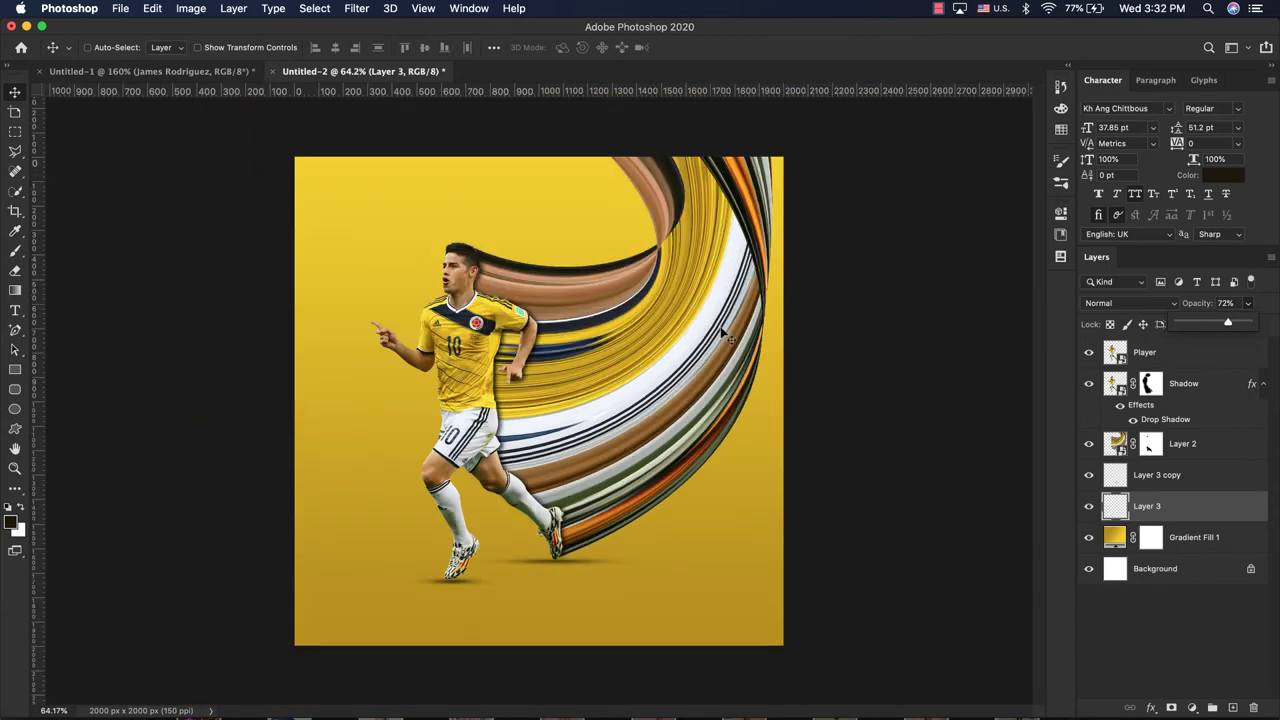
scroll(728, 336, "down", 3)
left_click(1160, 478)
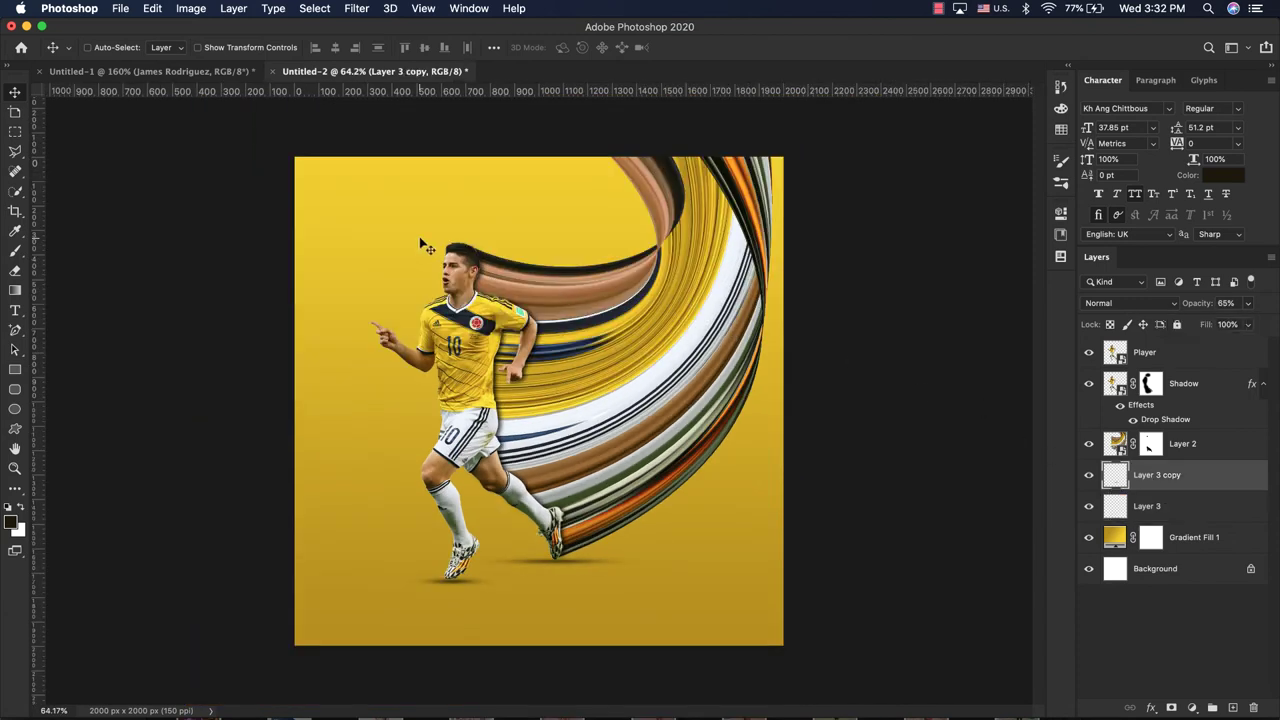
scroll(630, 350, "up", 1)
scroll(630, 350, "up", 1)
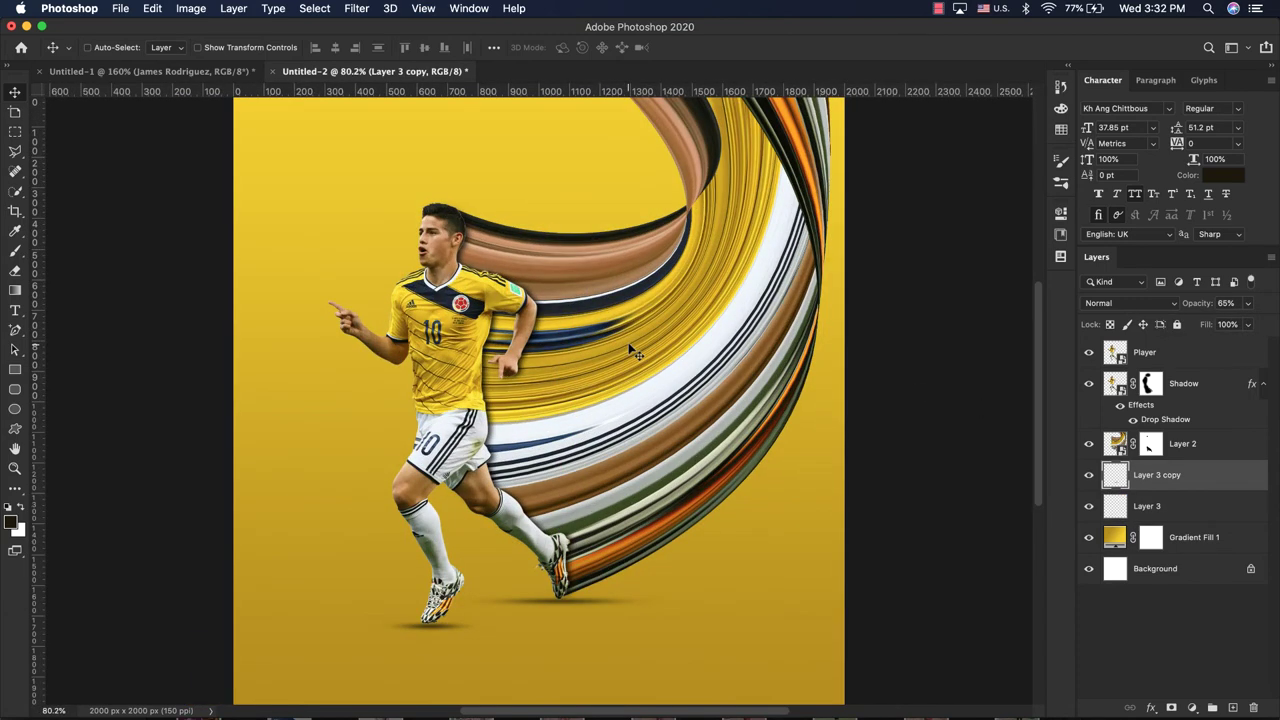
scroll(630, 350, "down", 1)
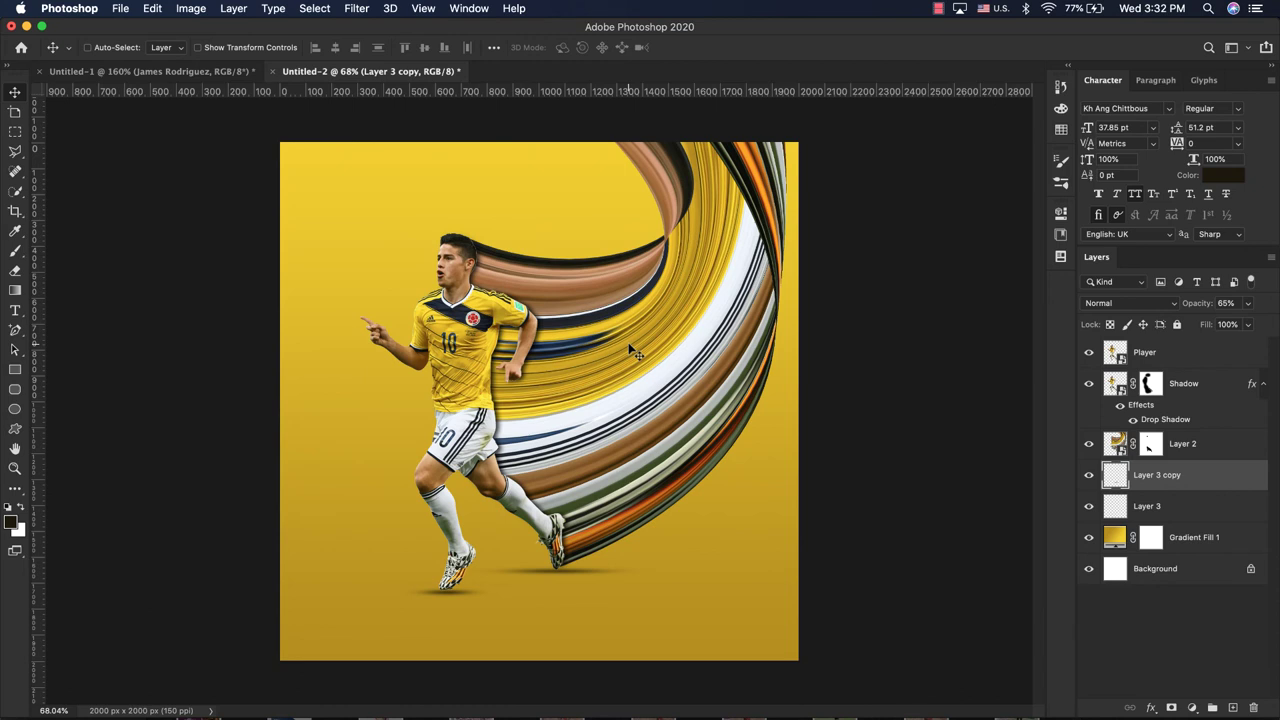
left_click(1184, 516)
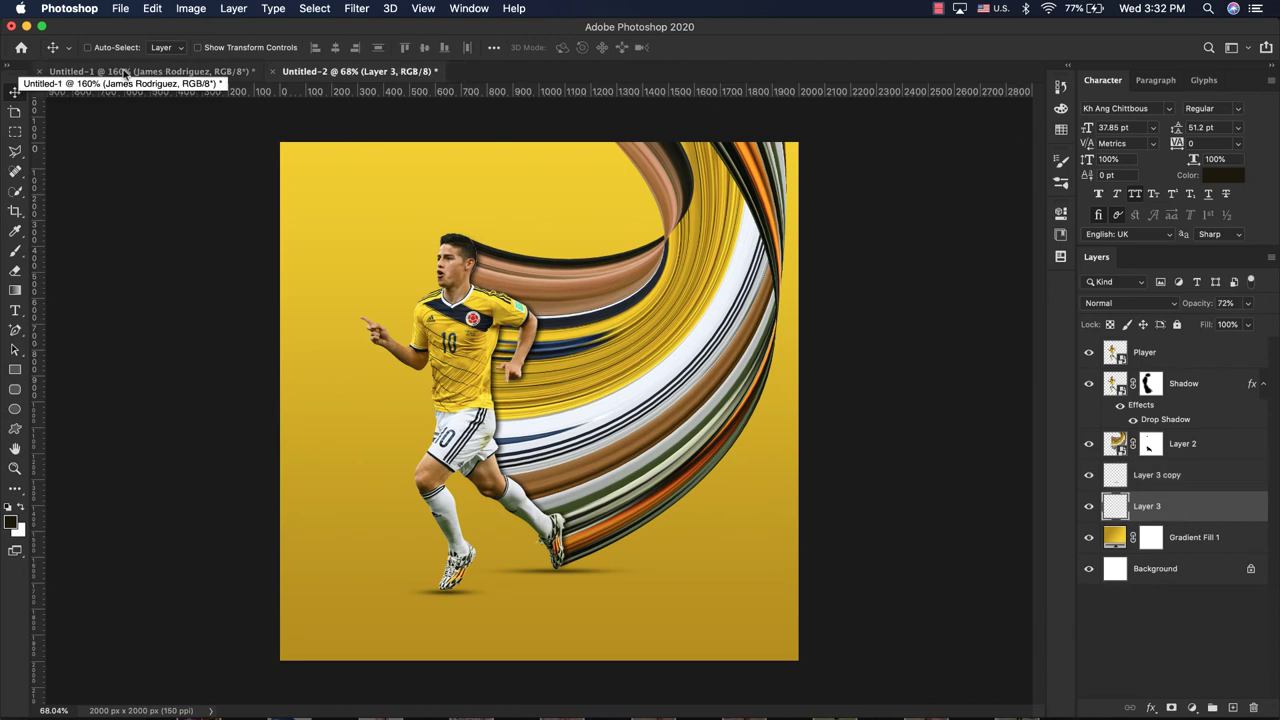
left_click(15, 310)
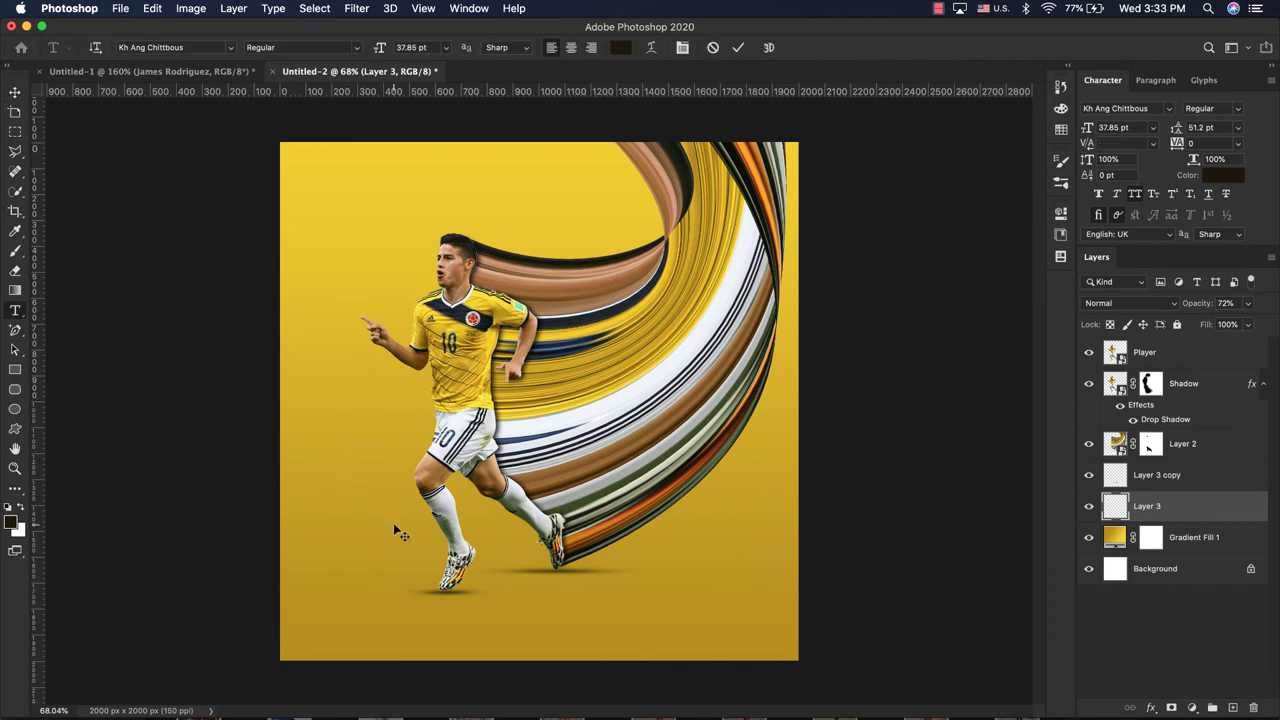
left_click(350, 463)
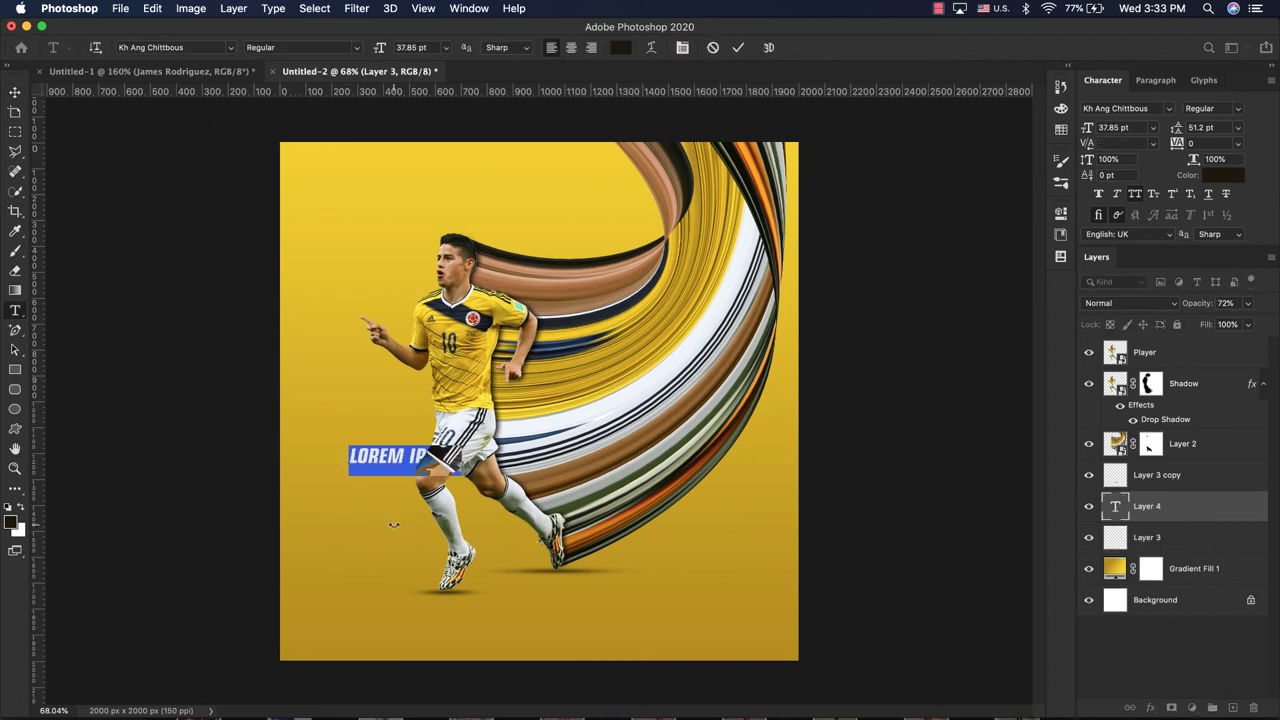
left_click(712, 47)
left_click(600, 714)
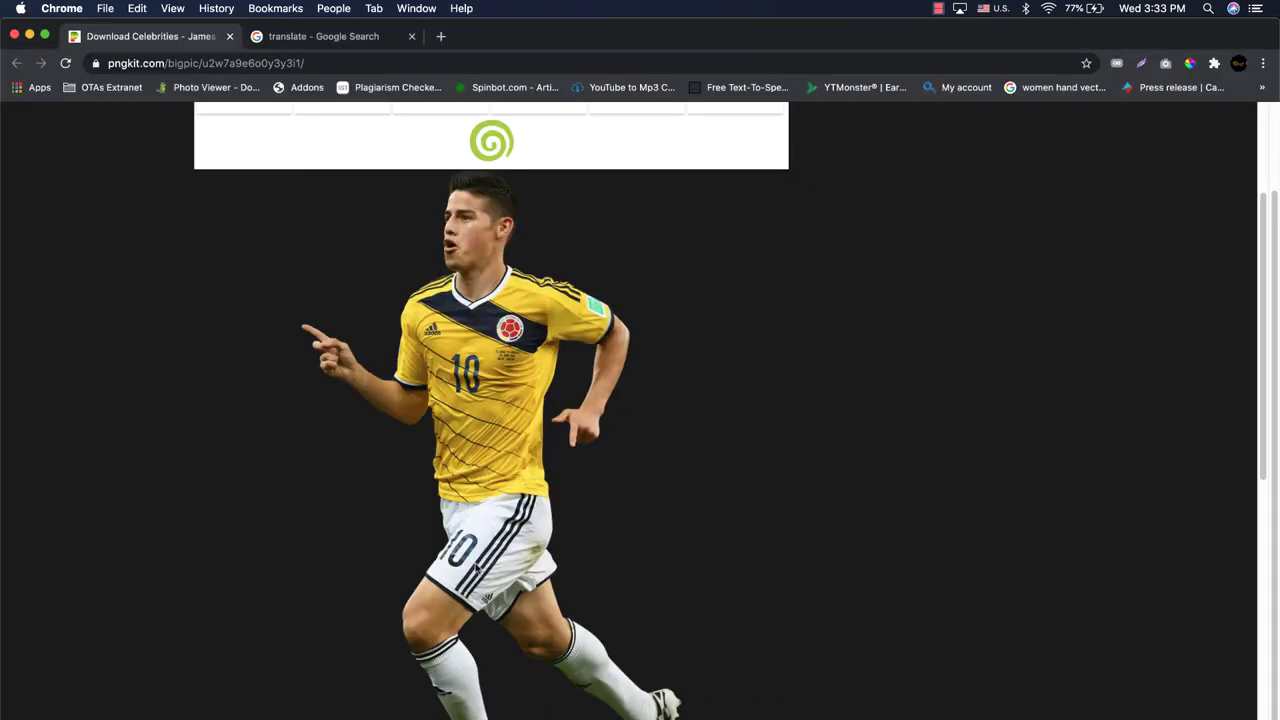
scroll(400, 400, "down", 10)
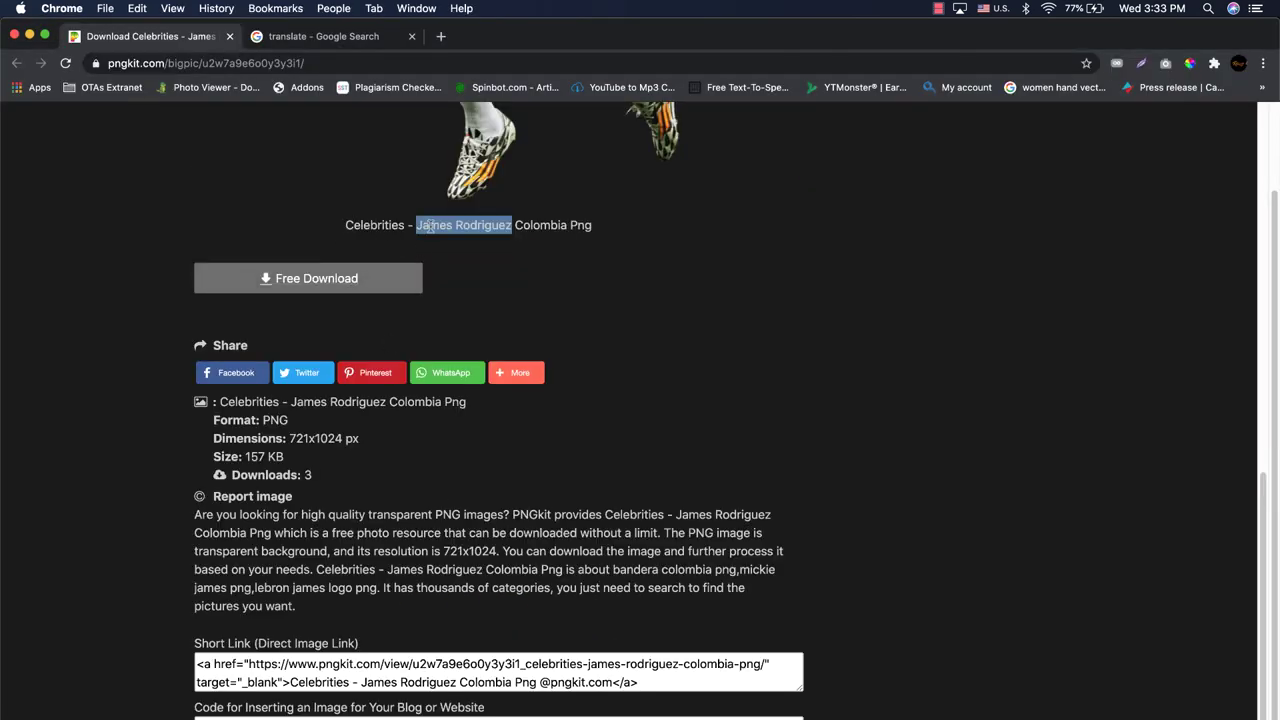
left_click(660, 714)
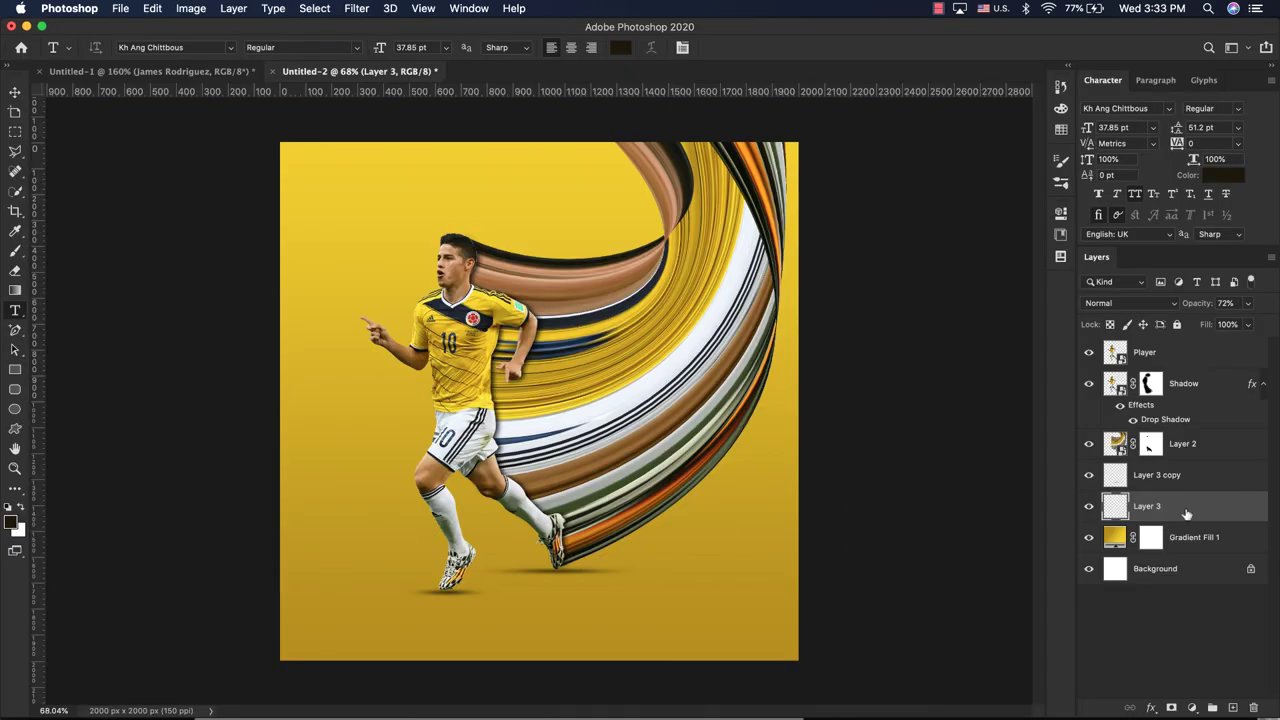
Paste the name JAMES RODRIGUEZ as a new text layer beneath the player's boots
left_click(1183, 476)
left_click(424, 577)
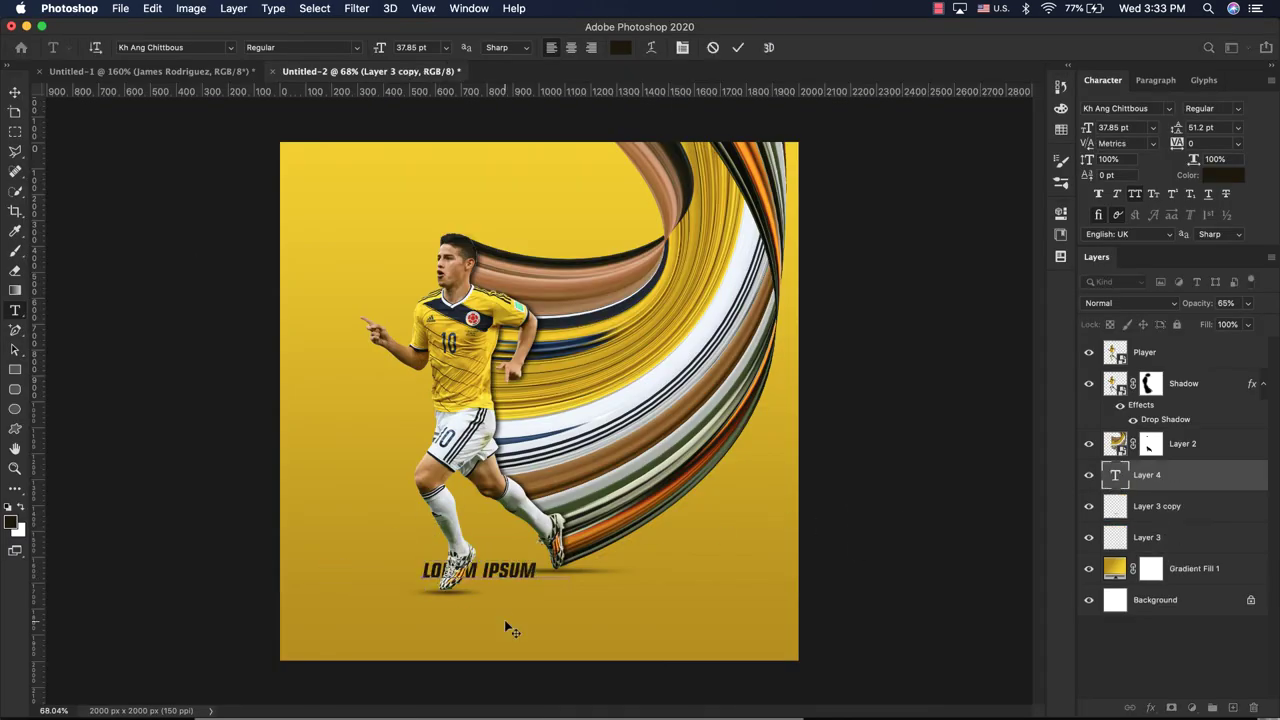
key("super+v")
key("super+Return")
key("v")
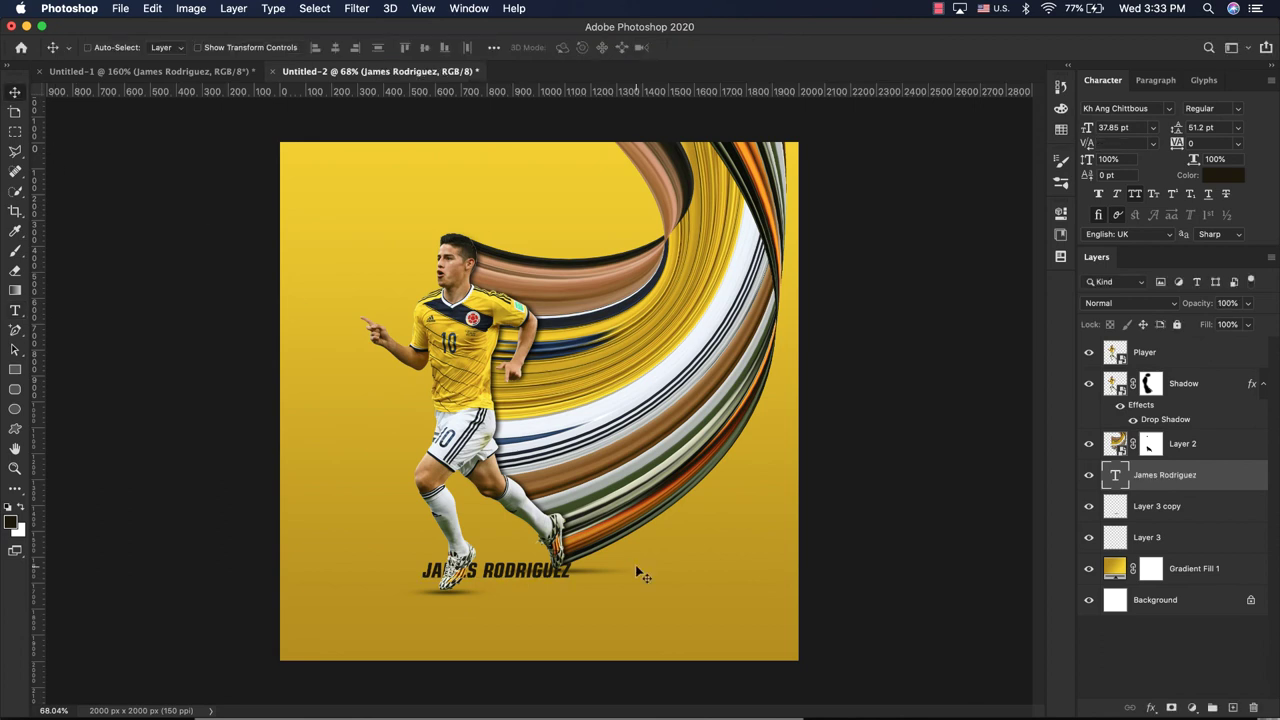
key("super+t")
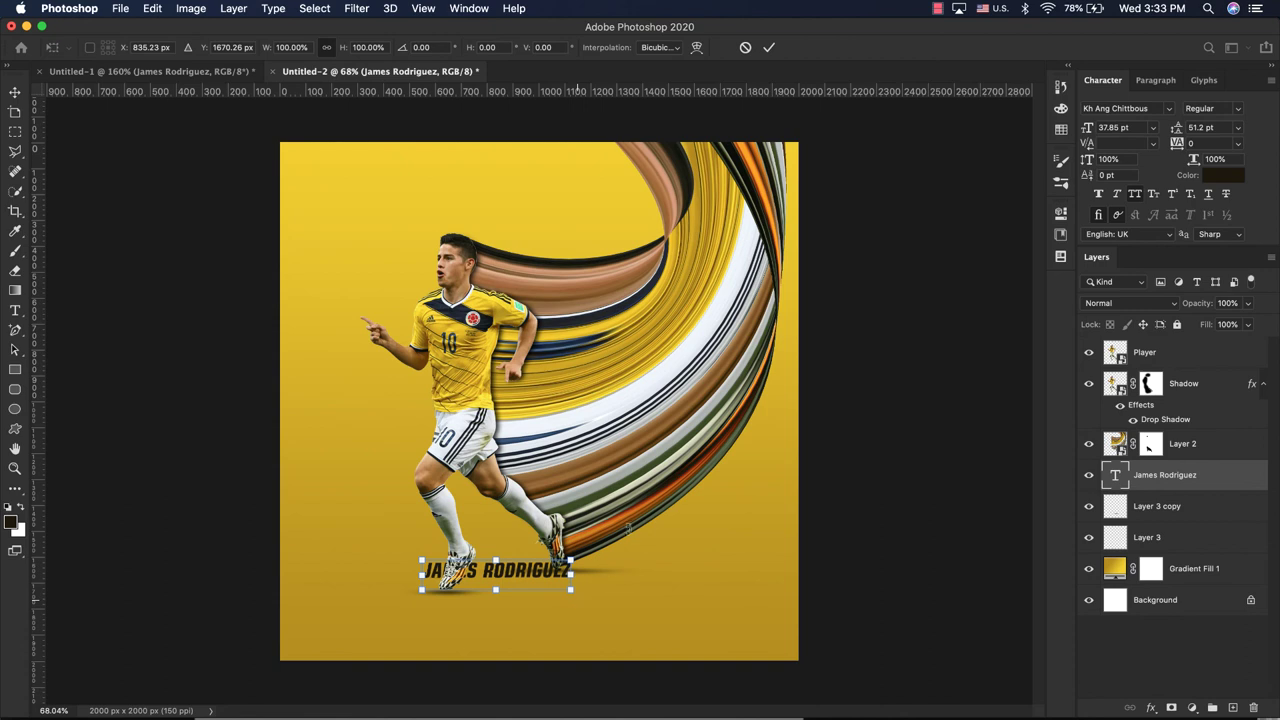
Rotate the name to -90°, move it left of the player and scale it up to fill that side
left_click_drag(628, 528, 641, 540)
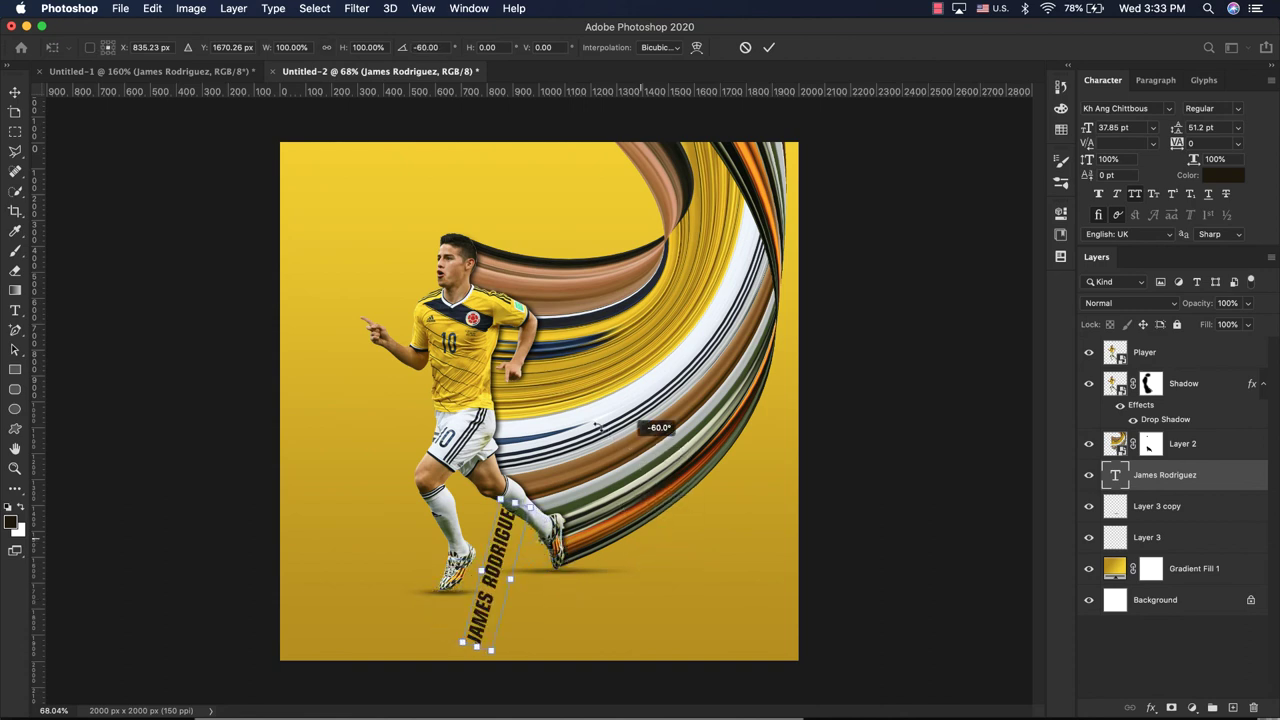
left_click_drag(641, 540, 544, 402)
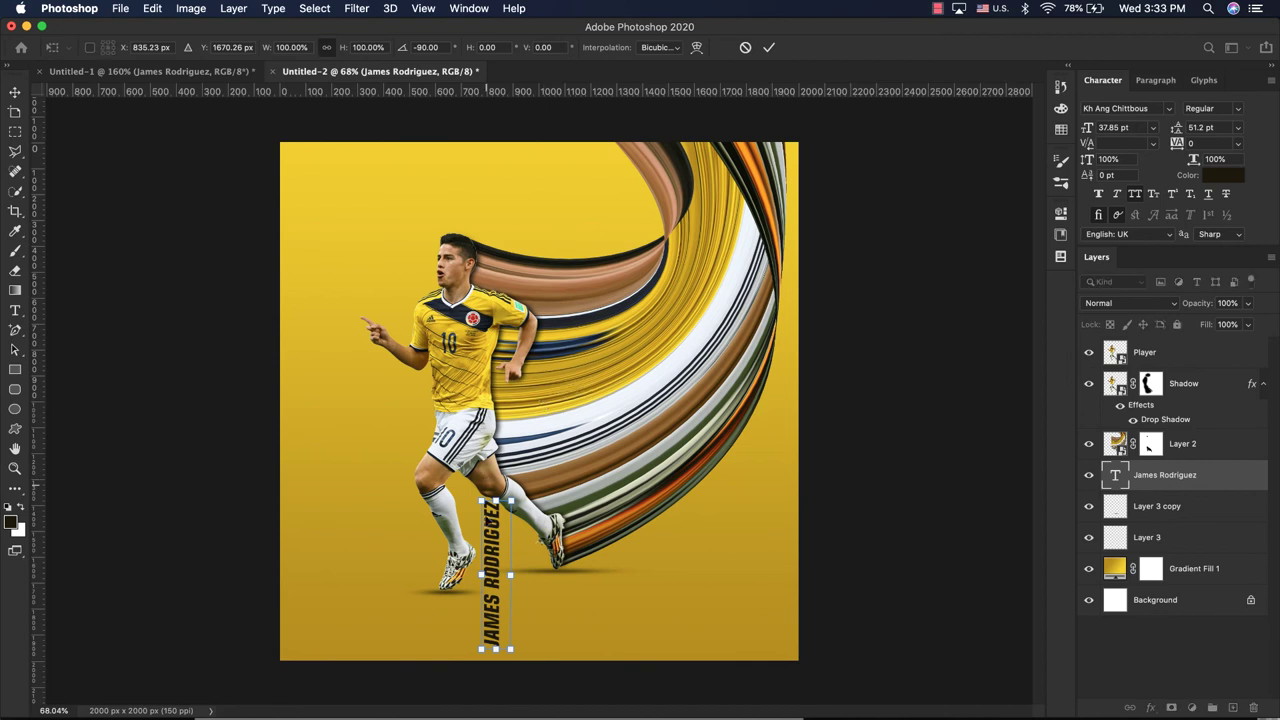
left_click_drag(485, 553, 350, 488)
mouse_move(359, 437)
left_mouse_down()
mouse_move(386, 181)
mouse_move(372, 241)
left_mouse_up()
left_click(768, 47)
scroll(912, 222, "up", 2)
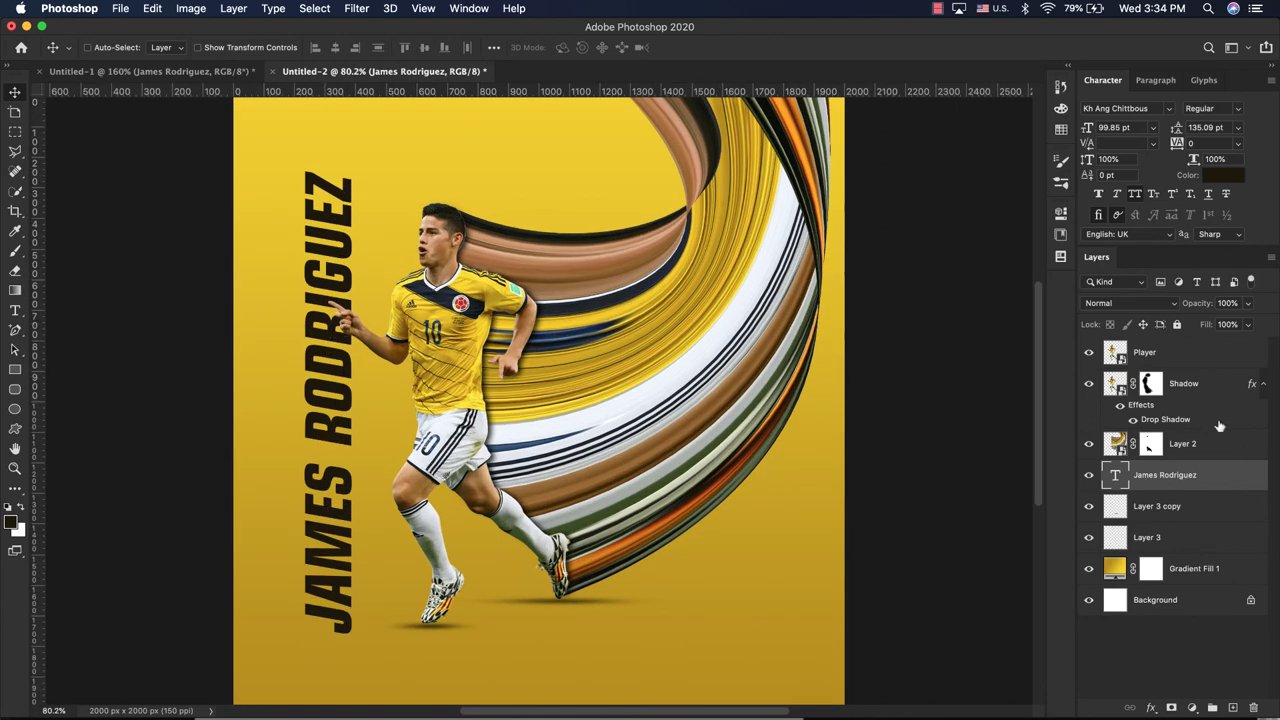
After checking the Untitled-1 reference, select Layer 2 and add new Layer 4 above it
left_click(200, 71)
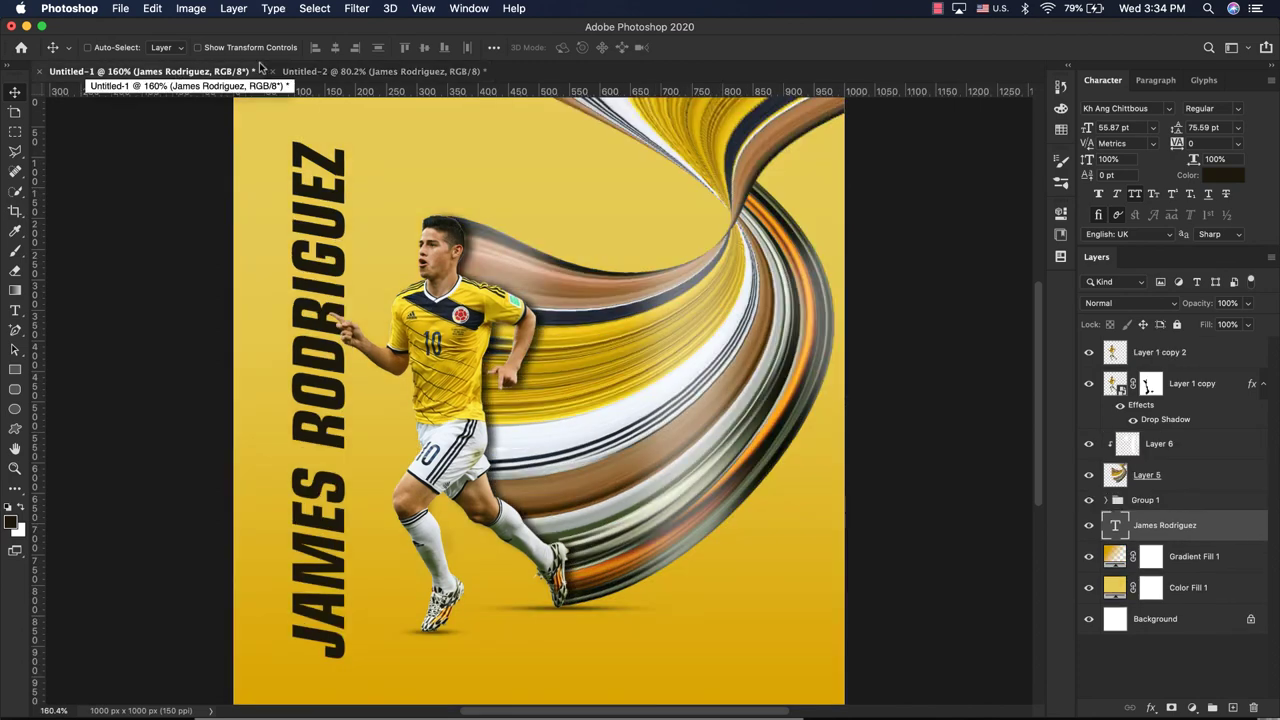
scroll(570, 425, "down", 1)
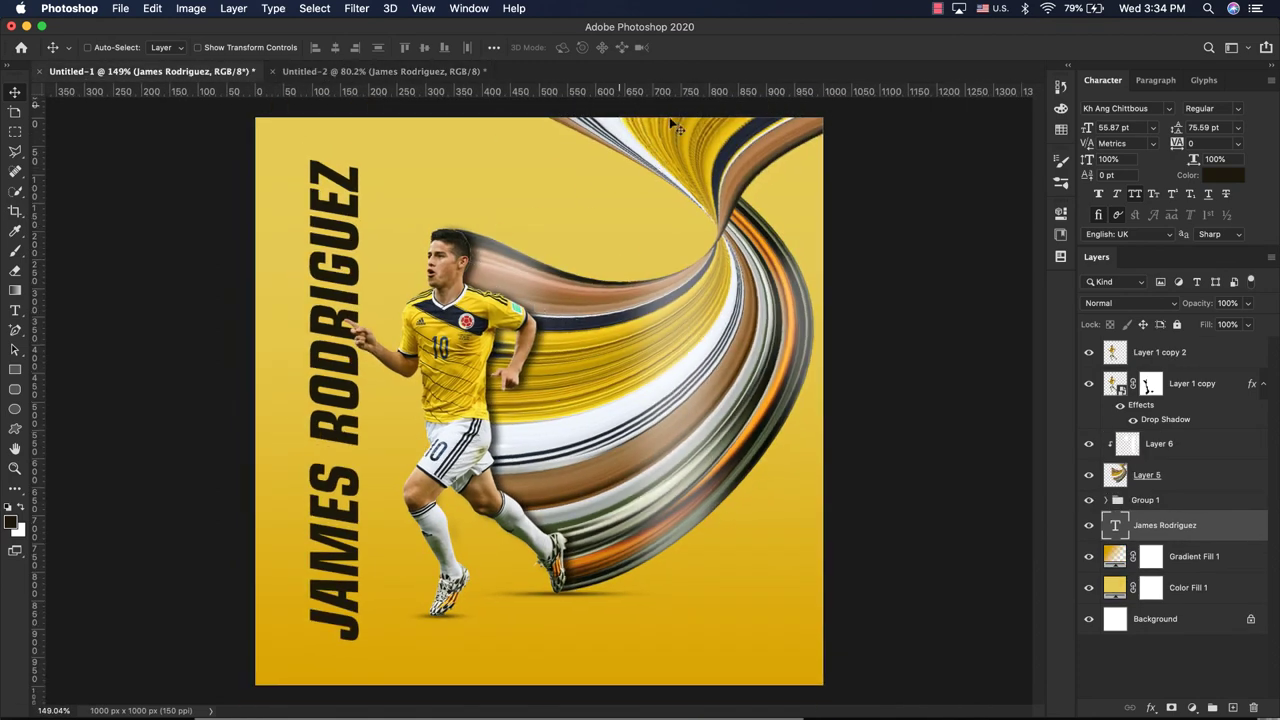
left_click(338, 73)
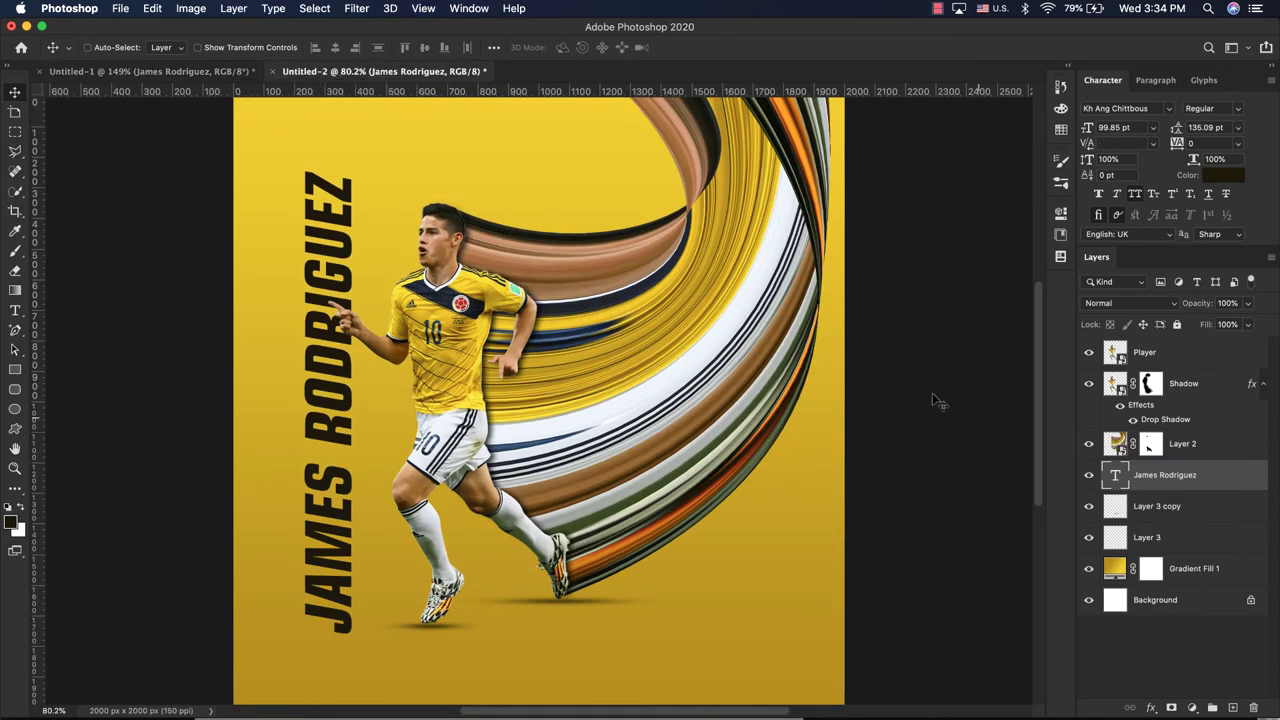
left_click(1213, 443)
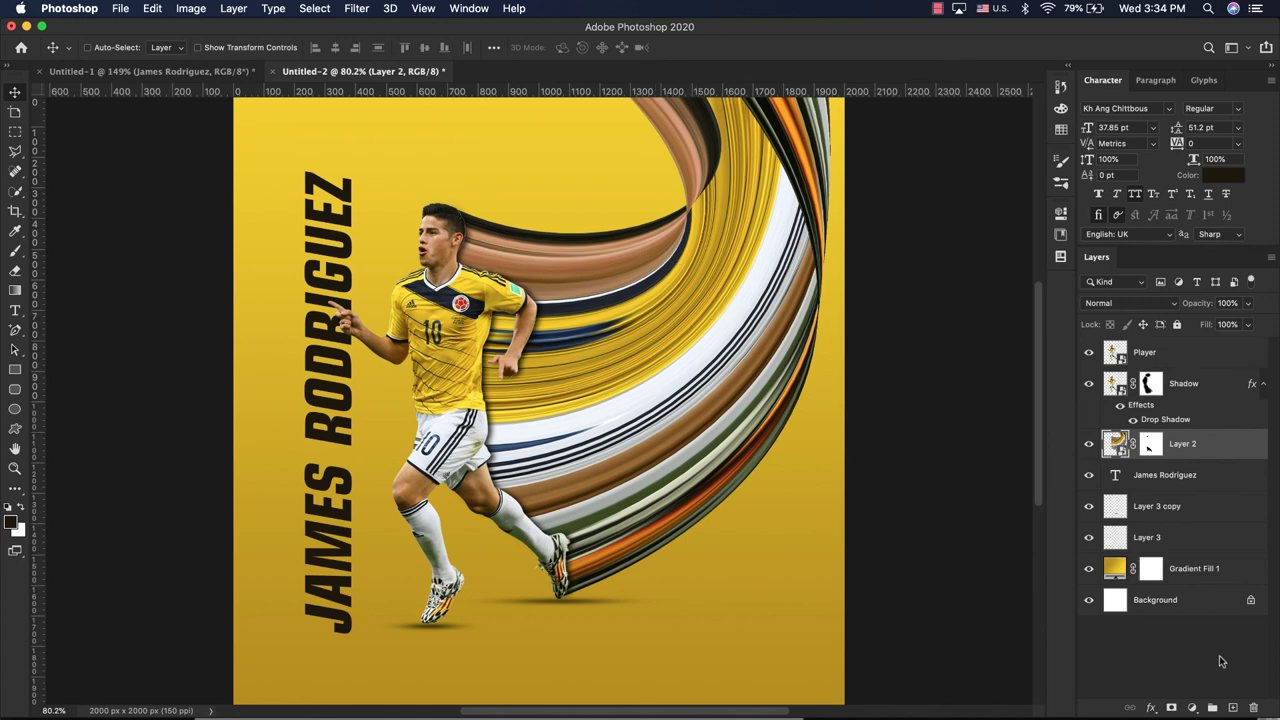
left_click(1233, 707)
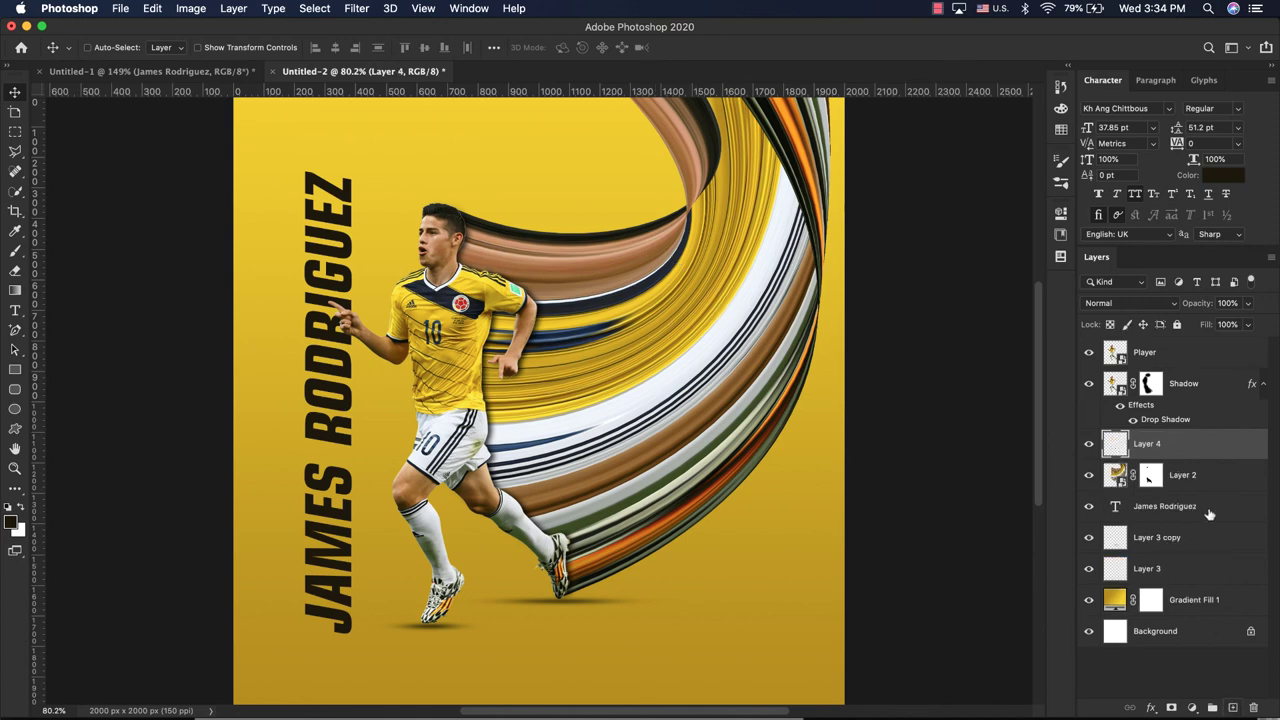
Clip Layer 4 to the Layer 2 ribbon and set a soft brush painting in white
left_click(1198, 458, "alt")
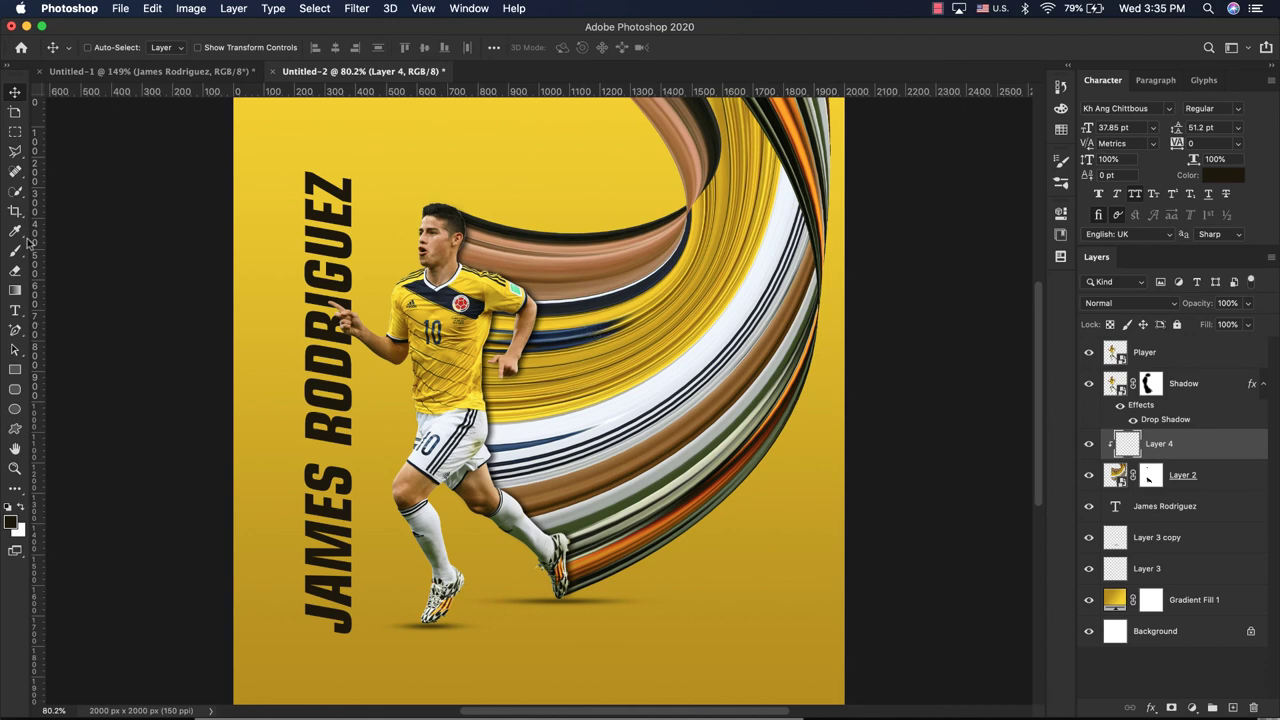
left_click(14, 251)
scroll(160, 300, "down", 1)
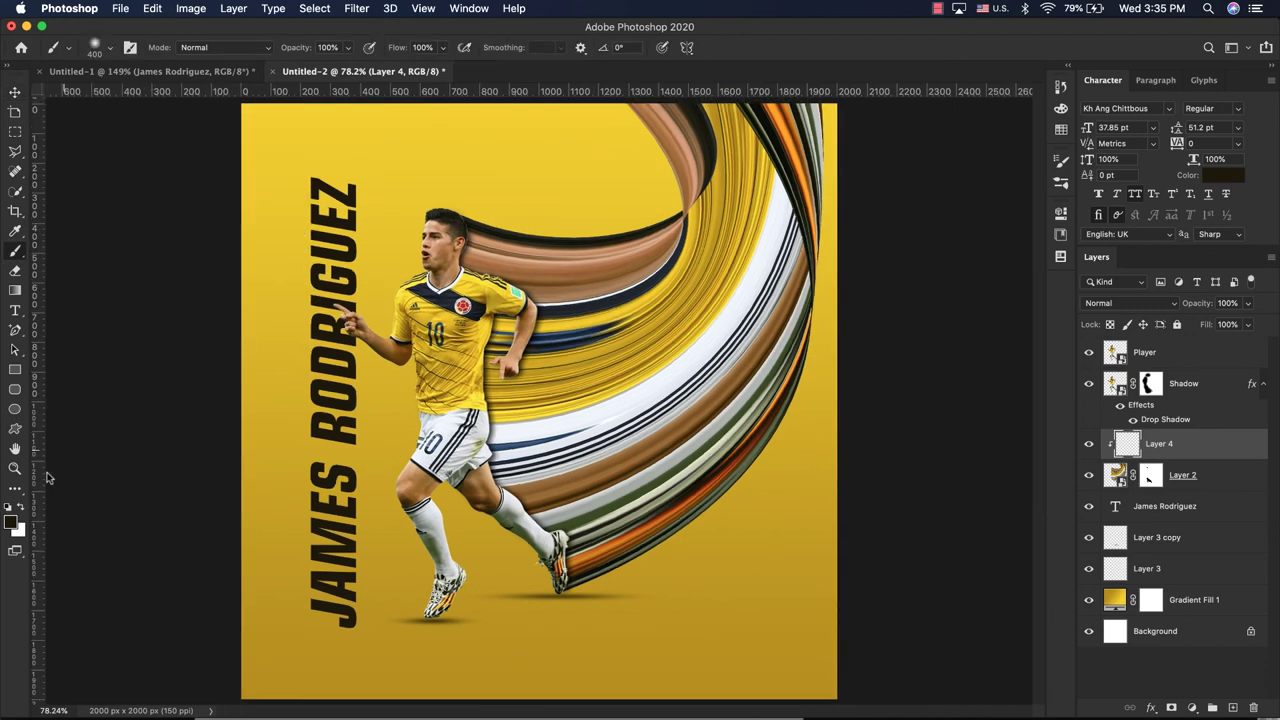
left_click(21, 509)
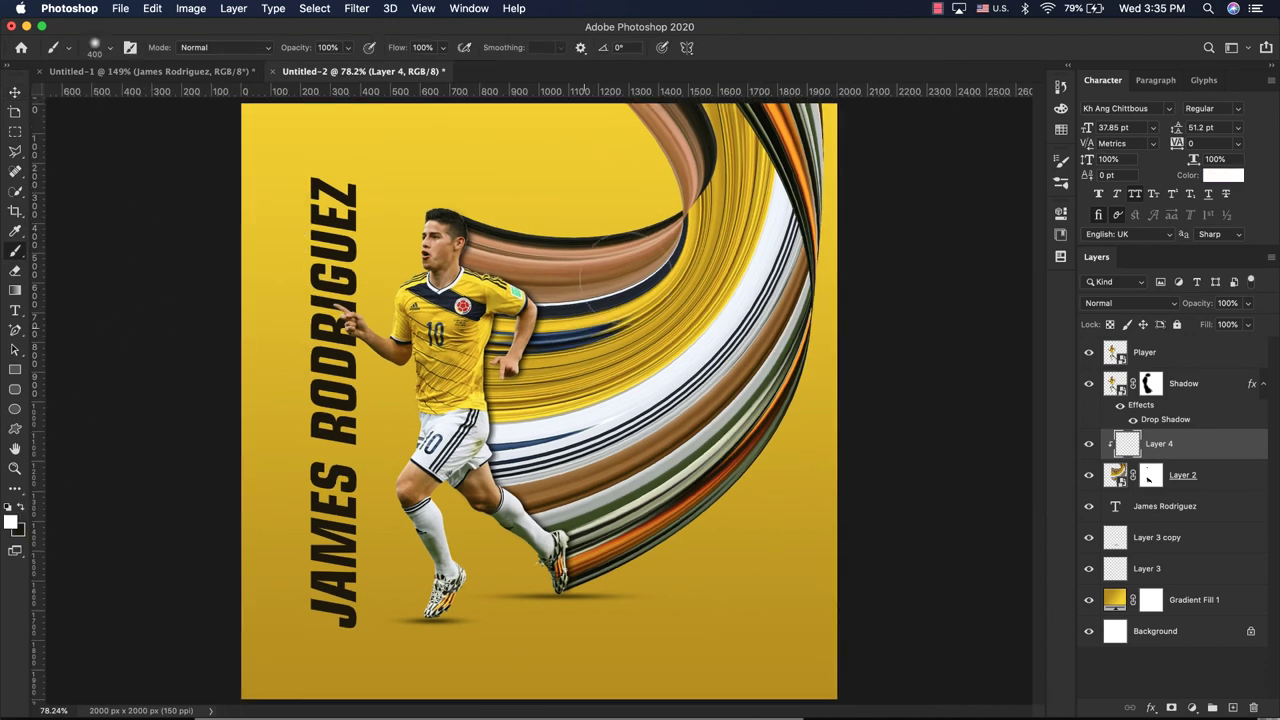
Dab white glows on the ribbon near the head, curve, lower and upper parts at 50% opacity
left_click(520, 256)
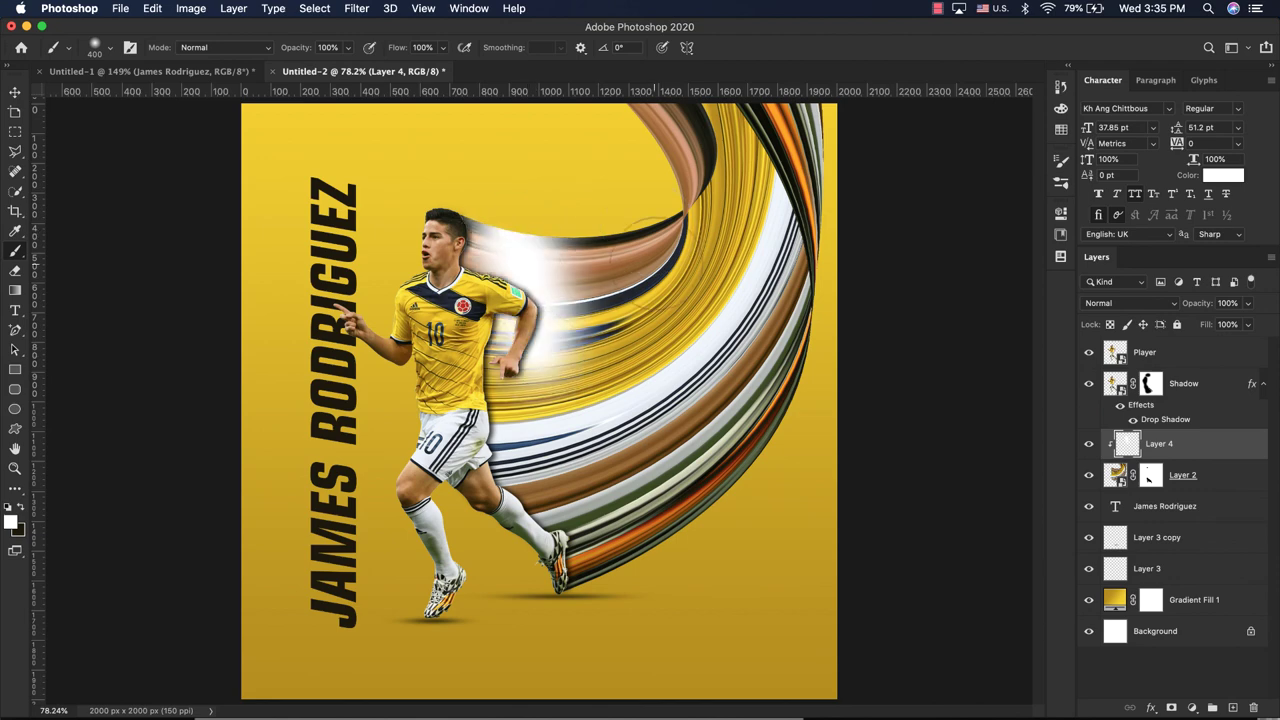
left_click(684, 318)
left_click(692, 467)
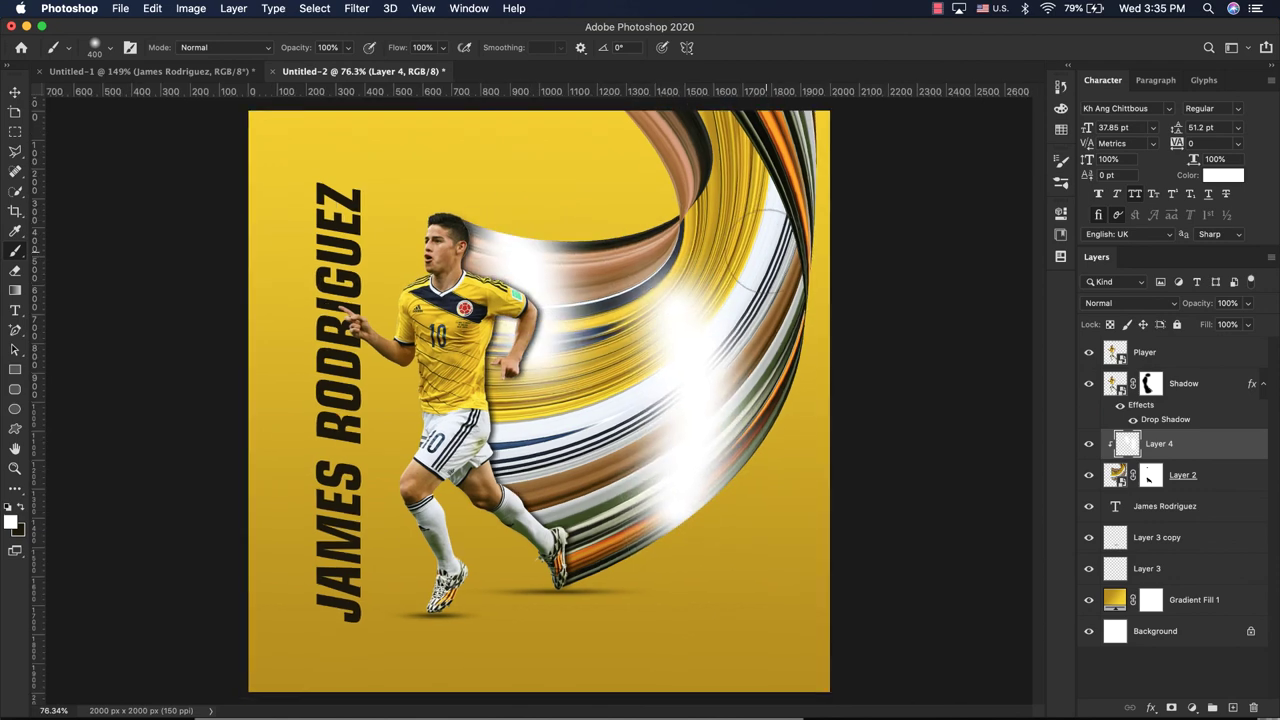
scroll(544, 406, "down", 1)
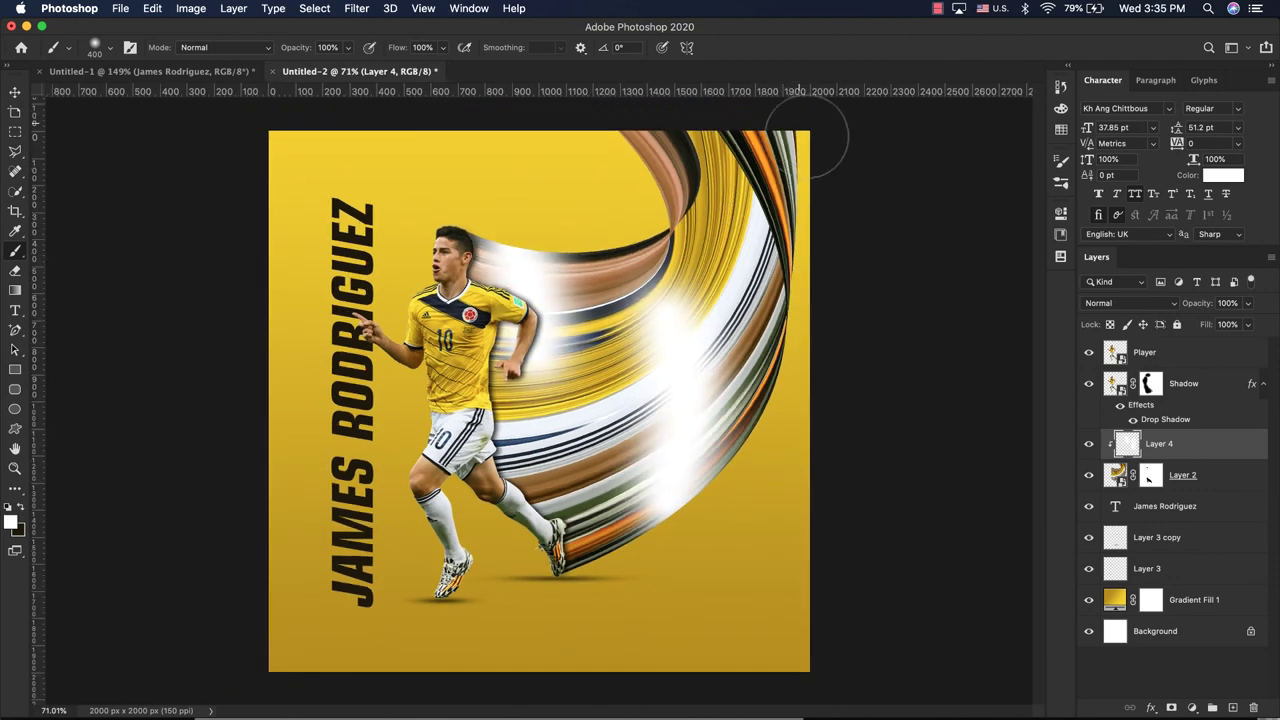
left_click(684, 140)
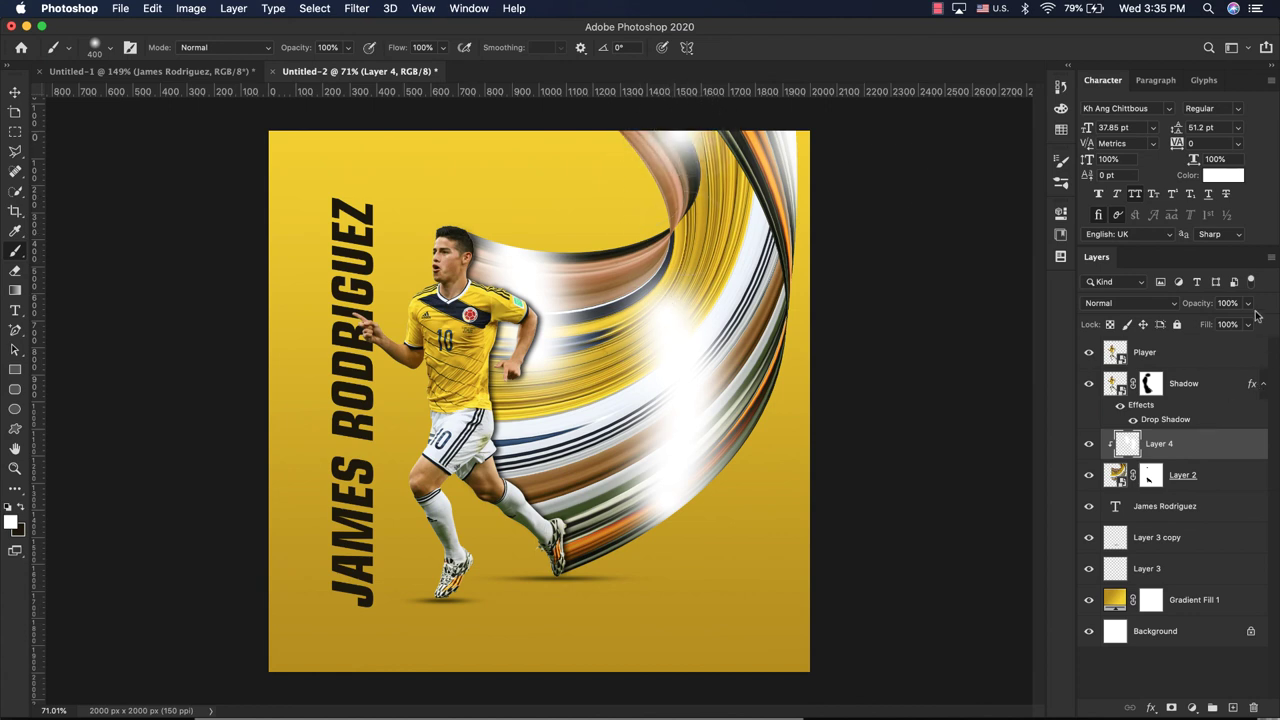
left_click_drag(1248, 303, 1213, 323)
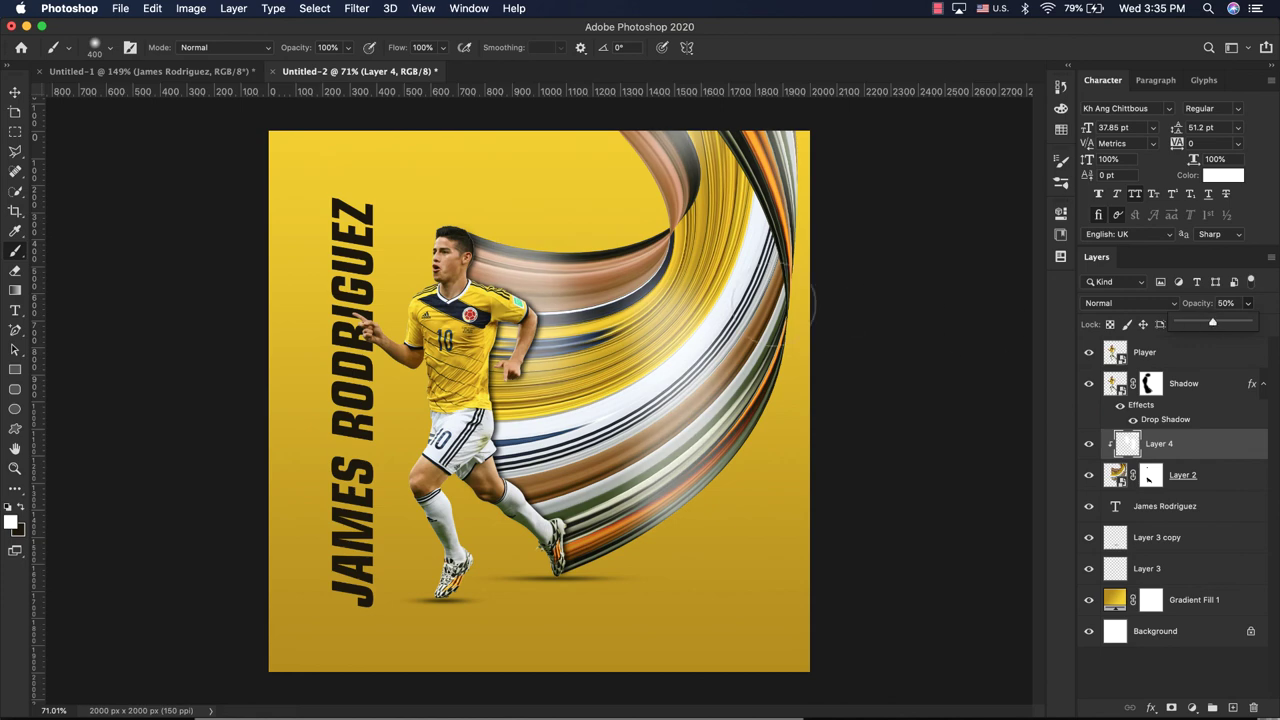
scroll(857, 308, "down", 2)
scroll(840, 250, "down", 1)
left_click(20, 93)
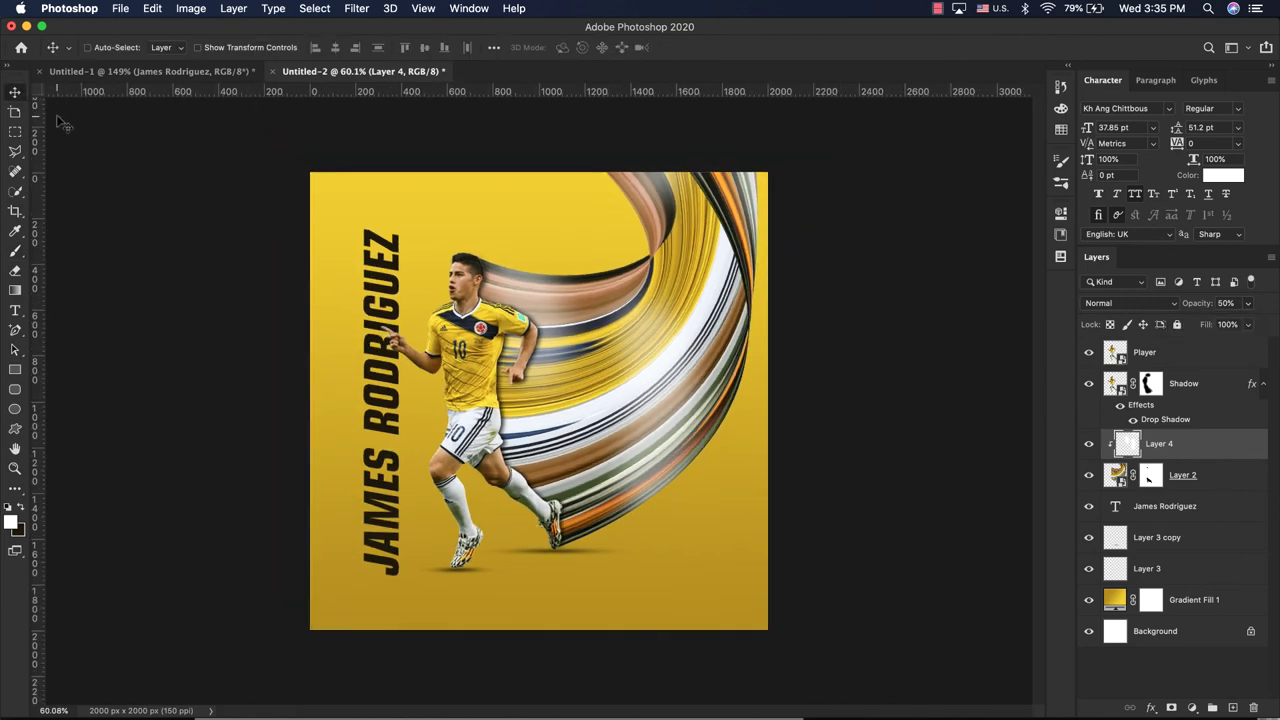
key("super+0")
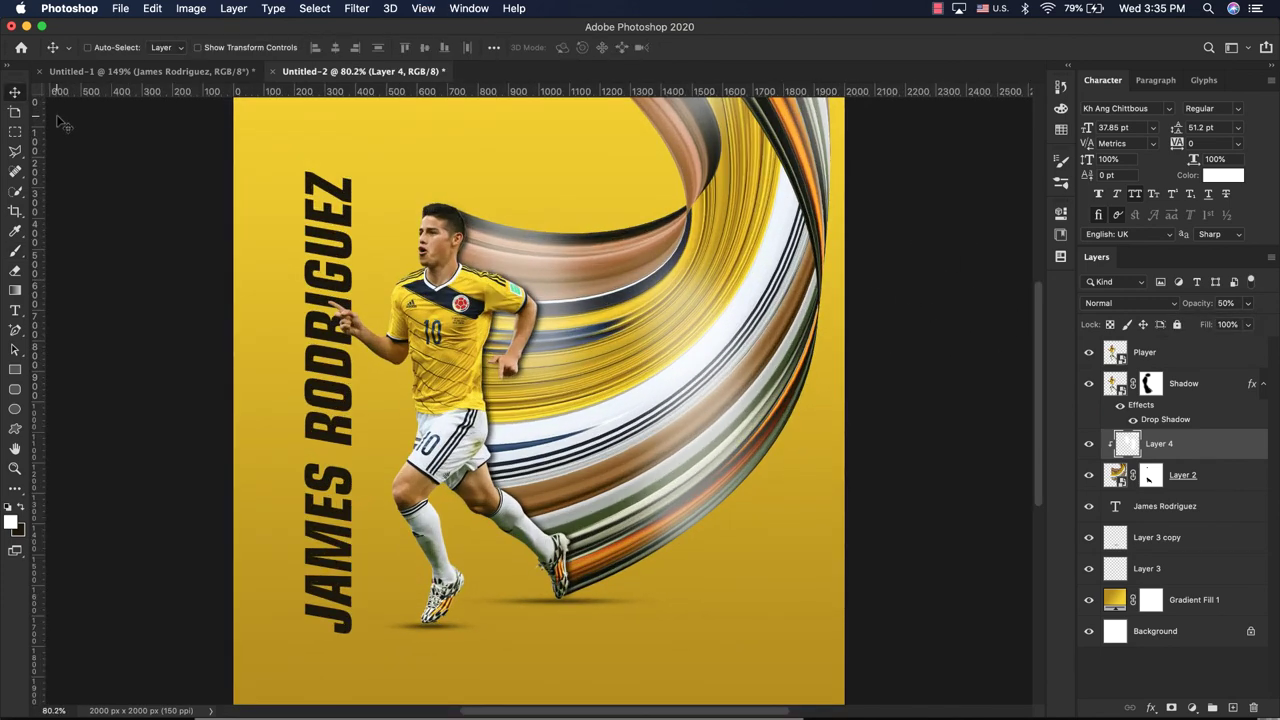